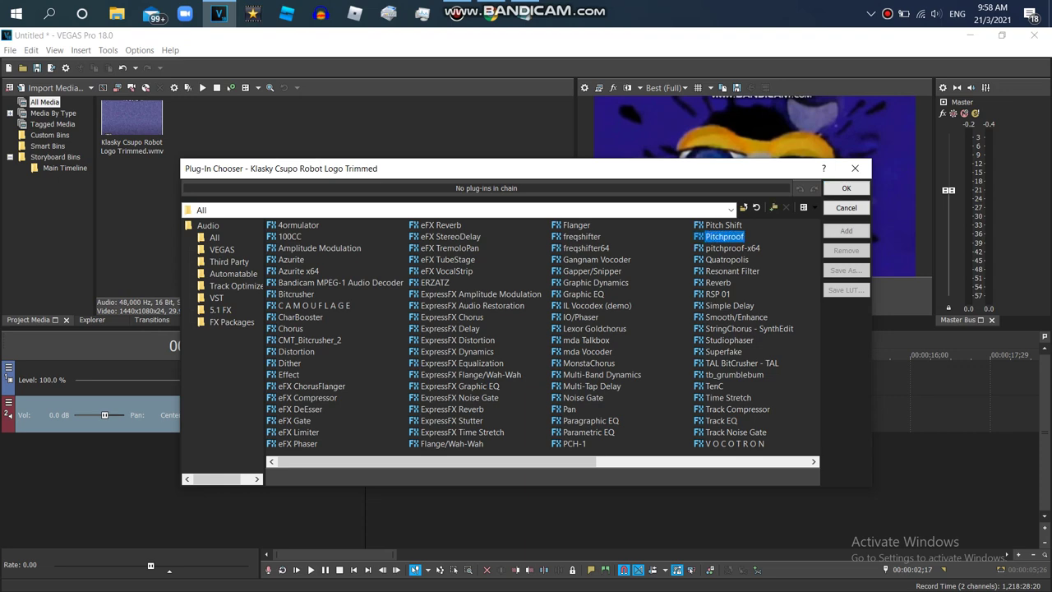
- Add two Pitchproof plug-ins and one Pitch Shift plug-in to the Klasky Csupo Robot Logo Trimmed audio event's effect chain
left_click(847, 231)
left_click(846, 231)
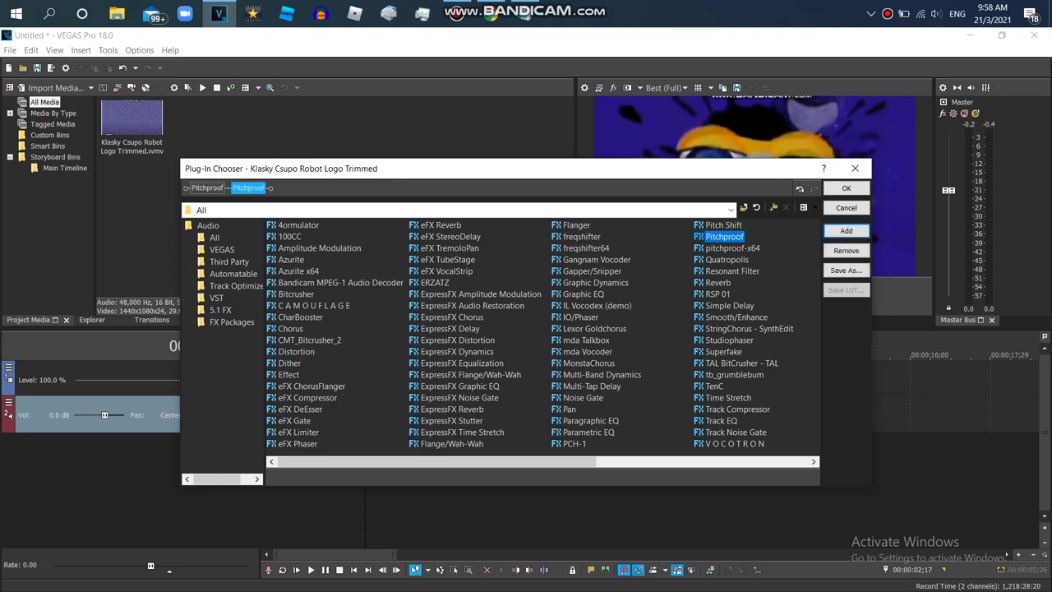
double_click(723, 225)
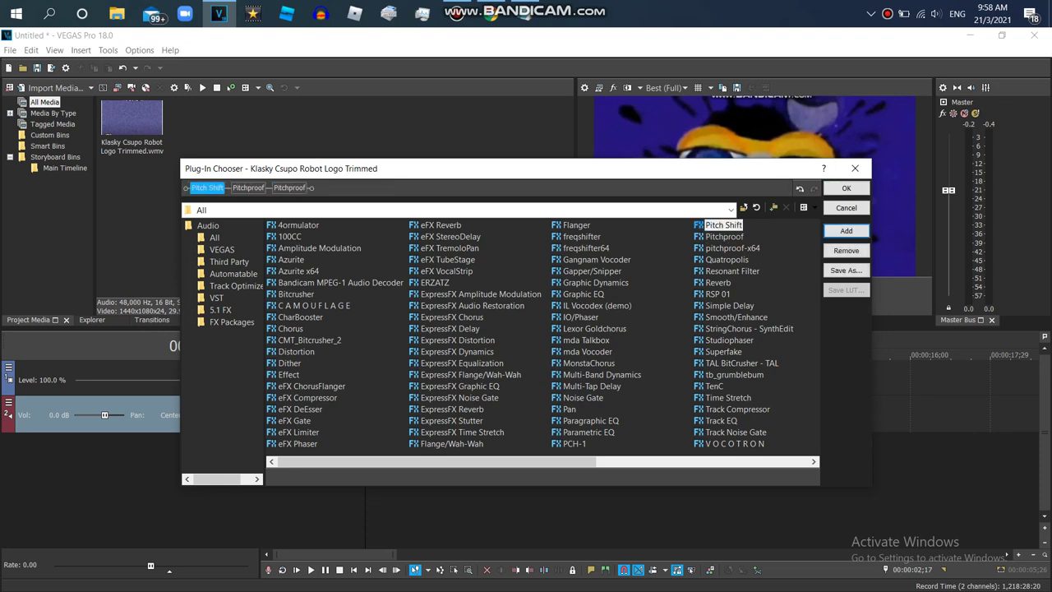
left_click(845, 187)
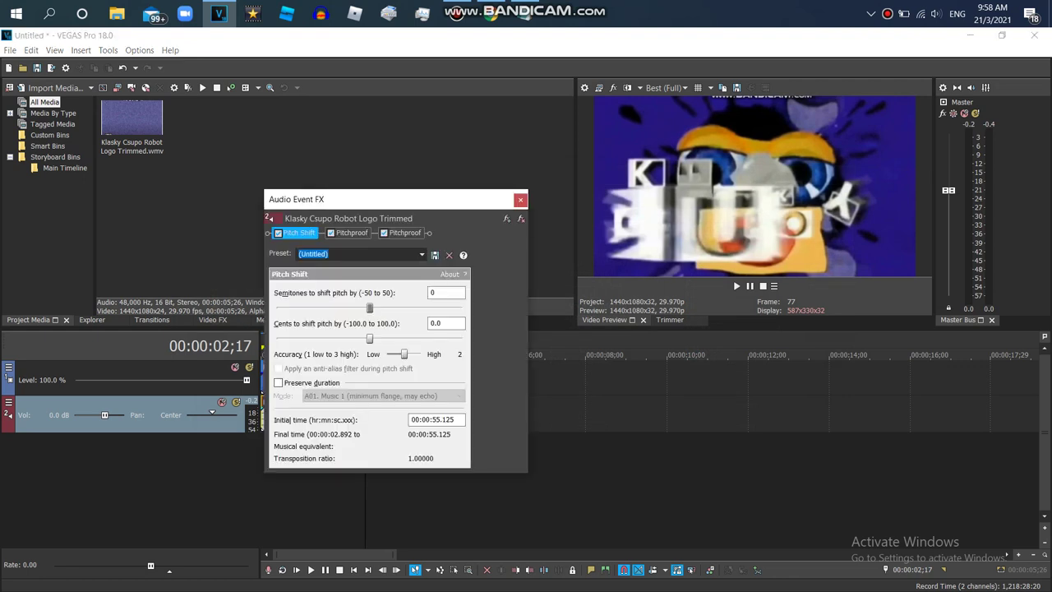
- Configure Pitch Shift to preserve duration in mode A19. Drums (tiny echo), with a shift of 9 semitones
left_click(279, 383)
left_click(337, 396)
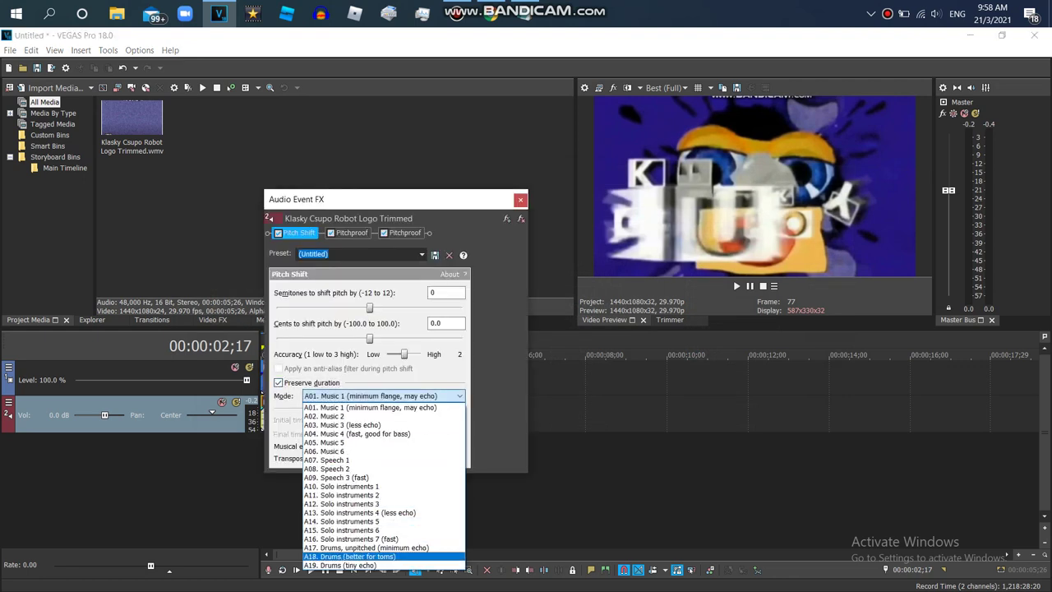
left_click(326, 566)
left_click_drag(369, 308, 438, 307)
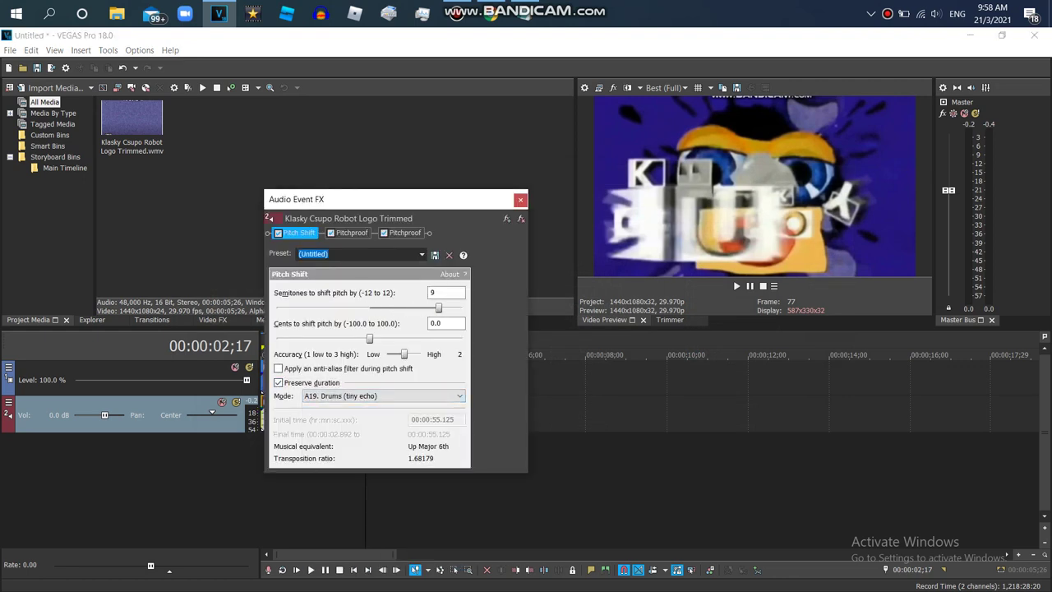
- Set the first Pitchproof in the chain to pitch -2 and key G# / Fm
left_click(351, 233)
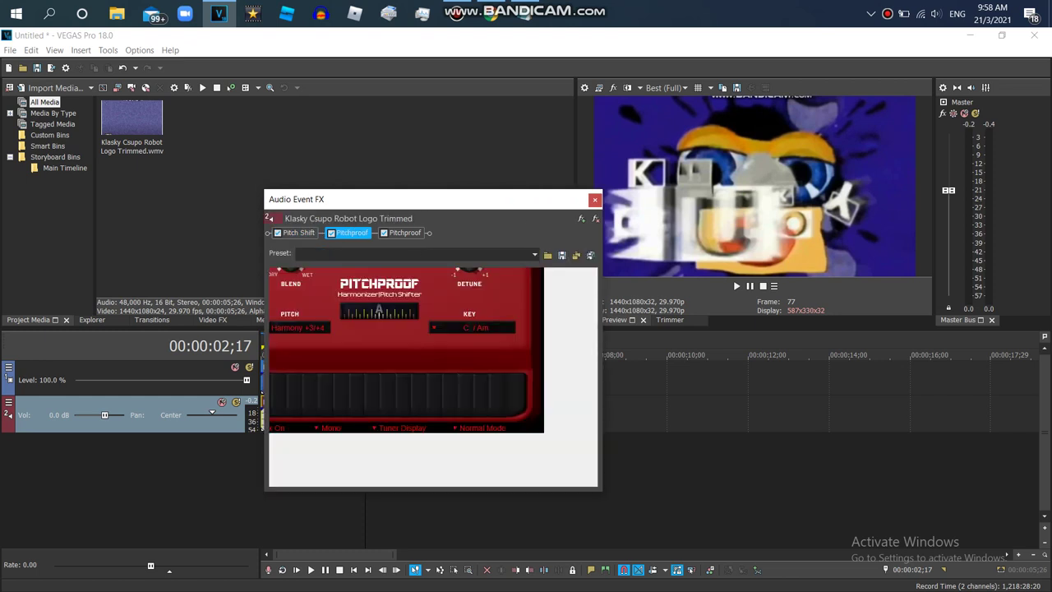
left_click(300, 327)
left_click(313, 450)
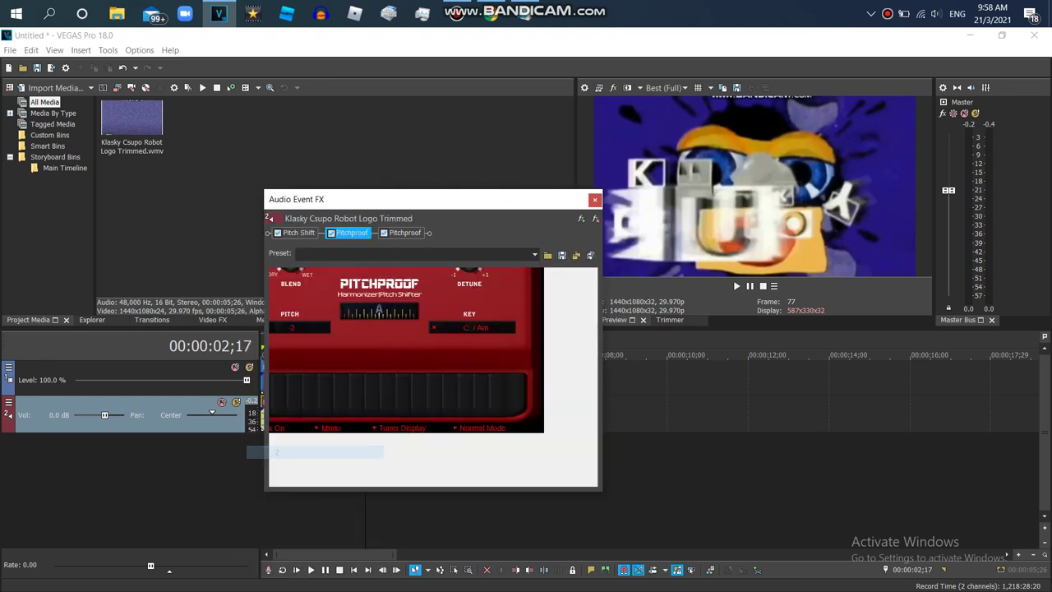
left_click(473, 327)
left_click(480, 445)
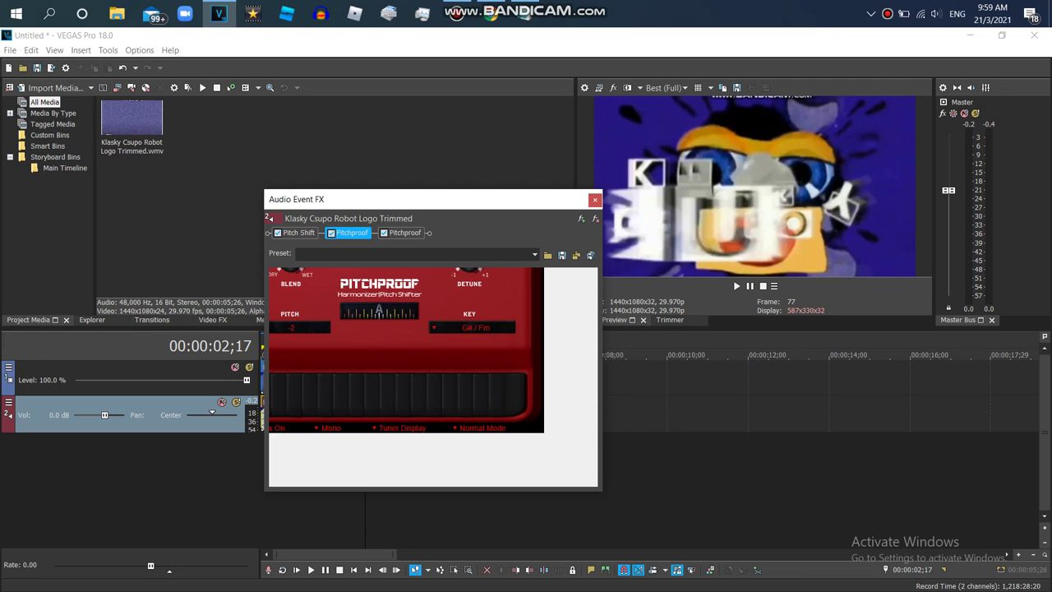
- Set the second Pitchproof in the chain to pitch -2 and key G# / Fm
left_click(404, 233)
left_click(300, 327)
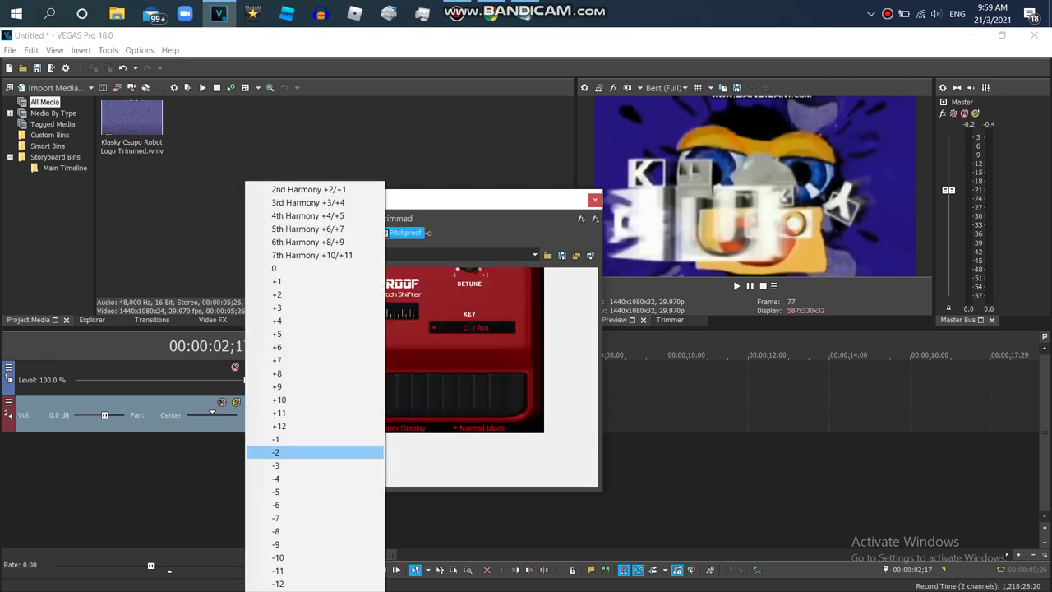
left_click(279, 452)
left_click(473, 327)
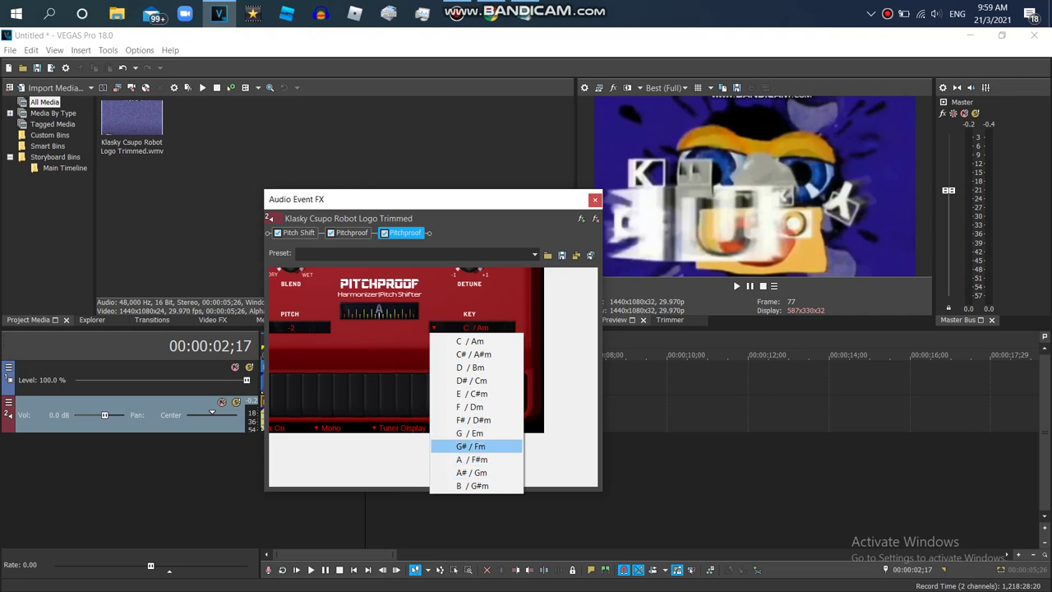
left_click(480, 445)
- Play back the logo clip to listen to the pitch-shifted audio, and pause it
left_click(736, 286)
double_click(751, 460)
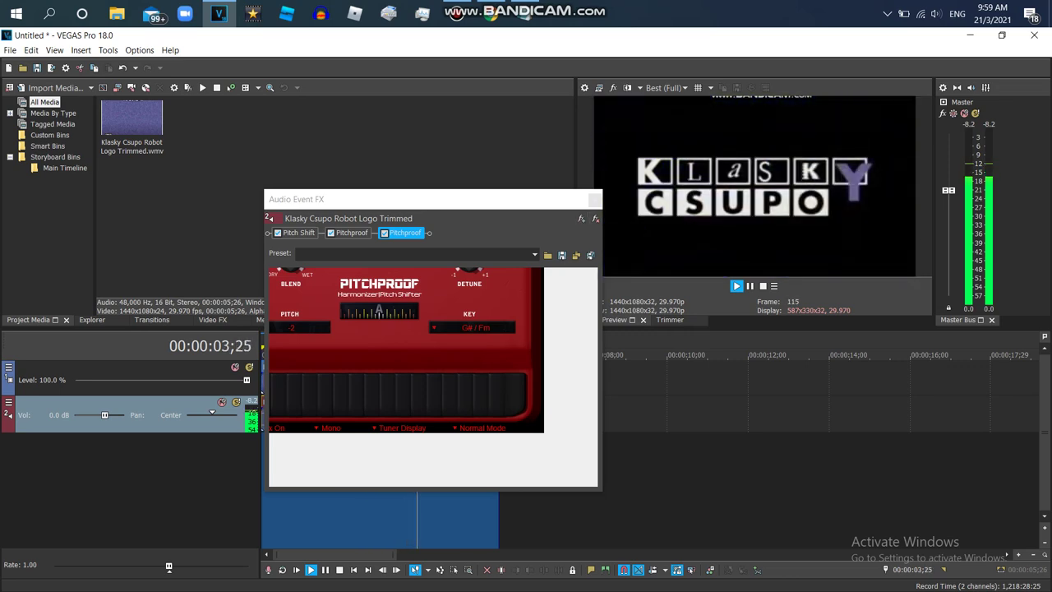
key("Return")
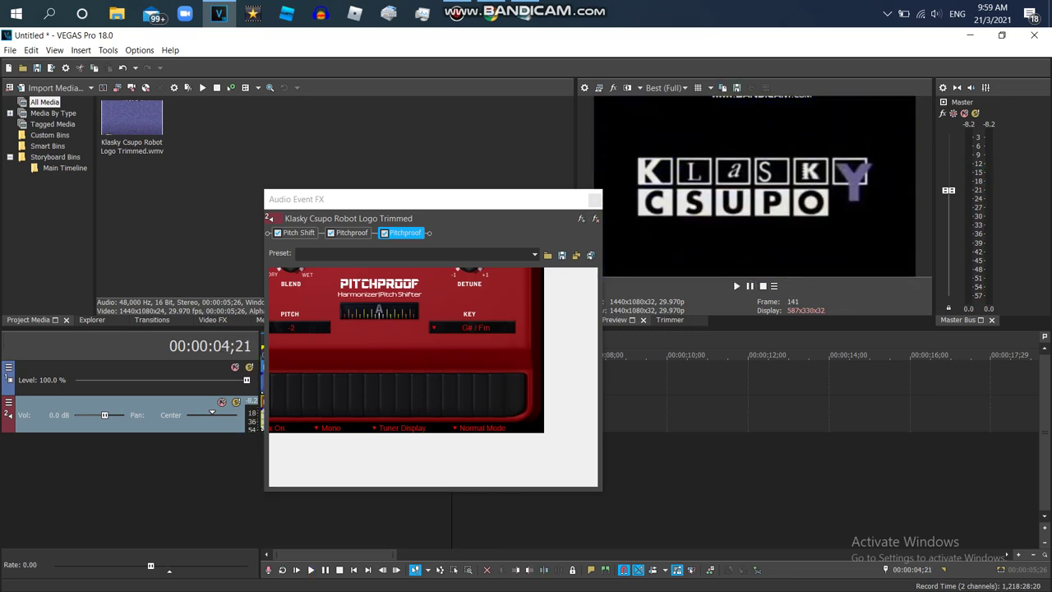
left_click(762, 286)
left_click(736, 286)
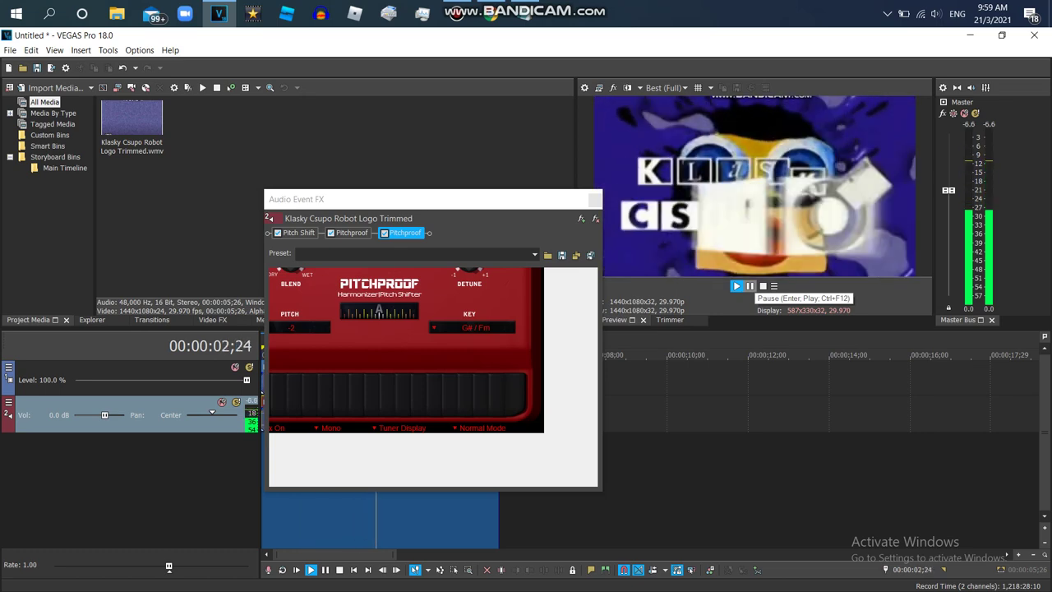
key("Return")
- Add six more Pitchproof plug-ins to the end of the audio event's effect chain
left_click(581, 219)
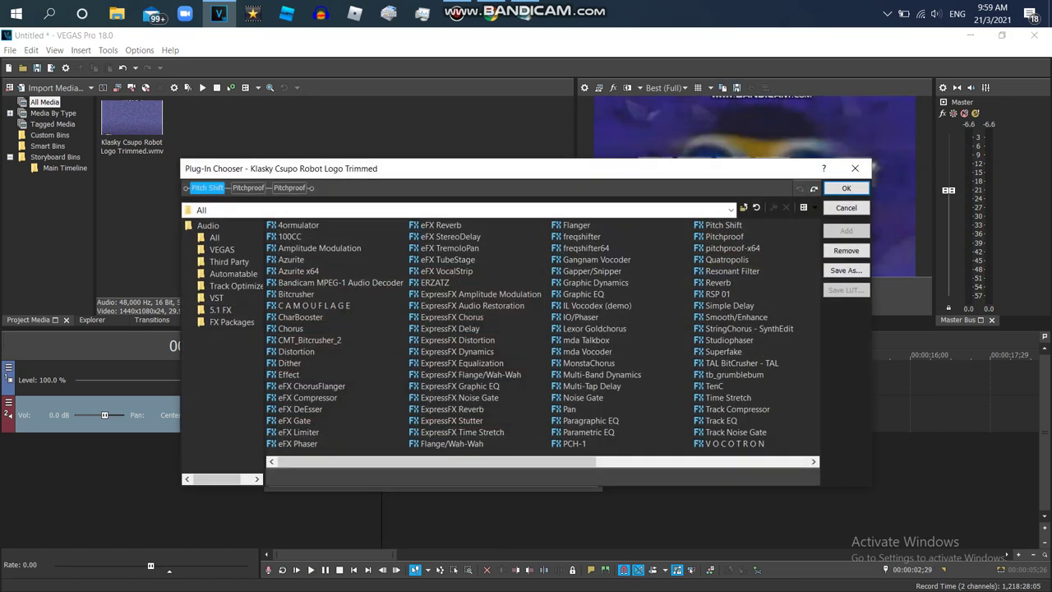
left_click(733, 248)
left_click(724, 236)
left_click(846, 231)
left_click(846, 231)
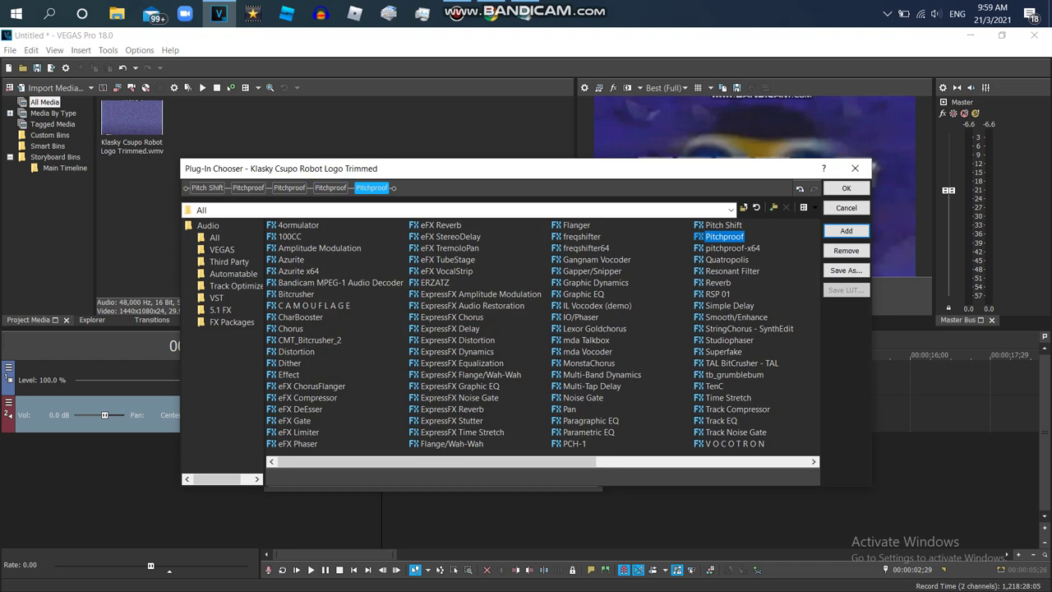
double_click(724, 236)
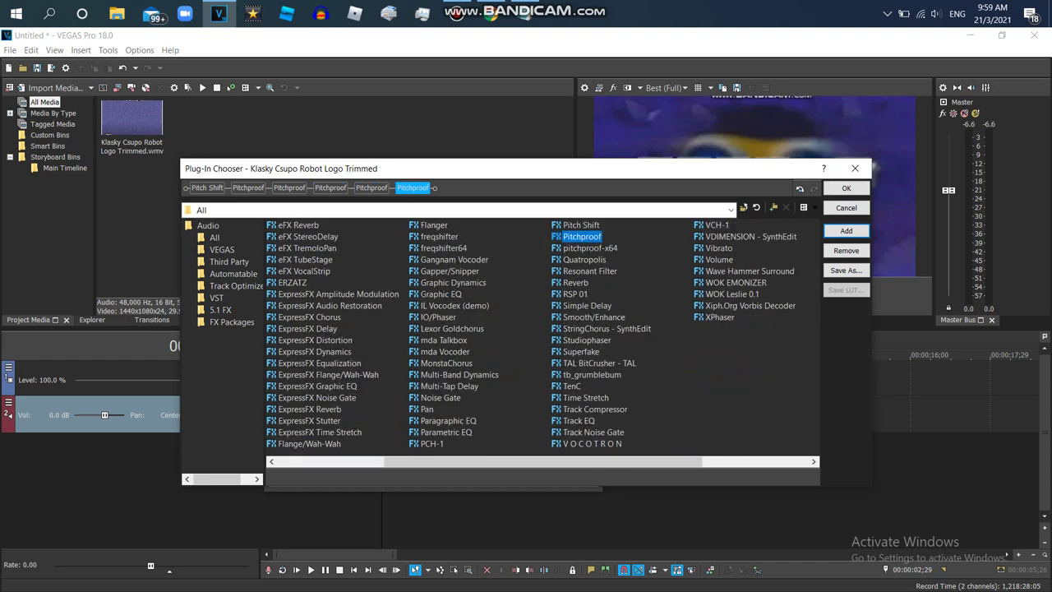
double_click(582, 236)
key("Return")
key("Return")
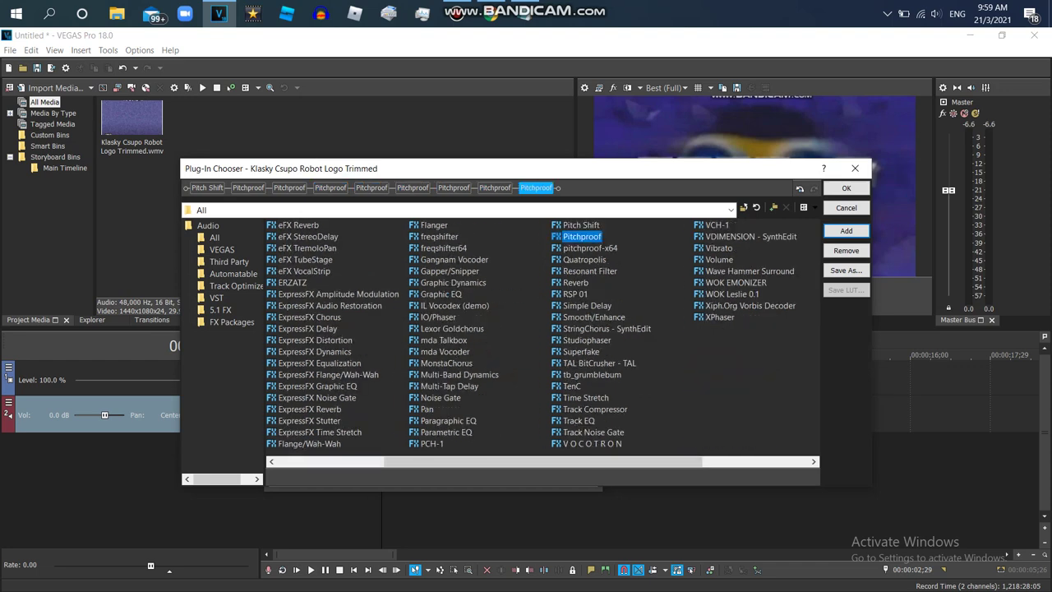
left_click(847, 188)
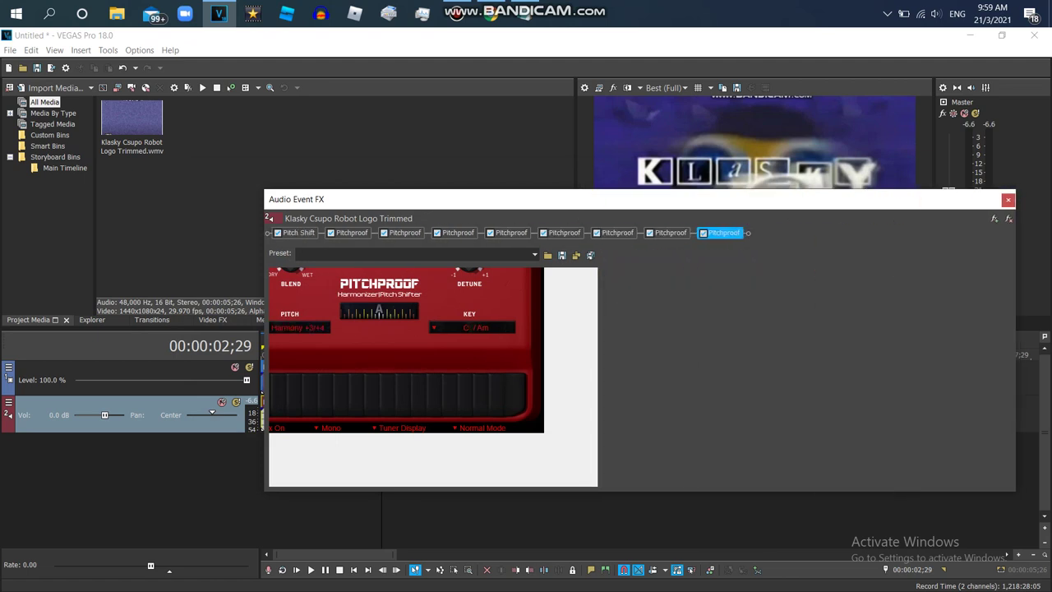
- Set the third Pitchproof in the chain to pitch -2 and key G# / Fm
left_click(458, 234)
left_click(300, 327)
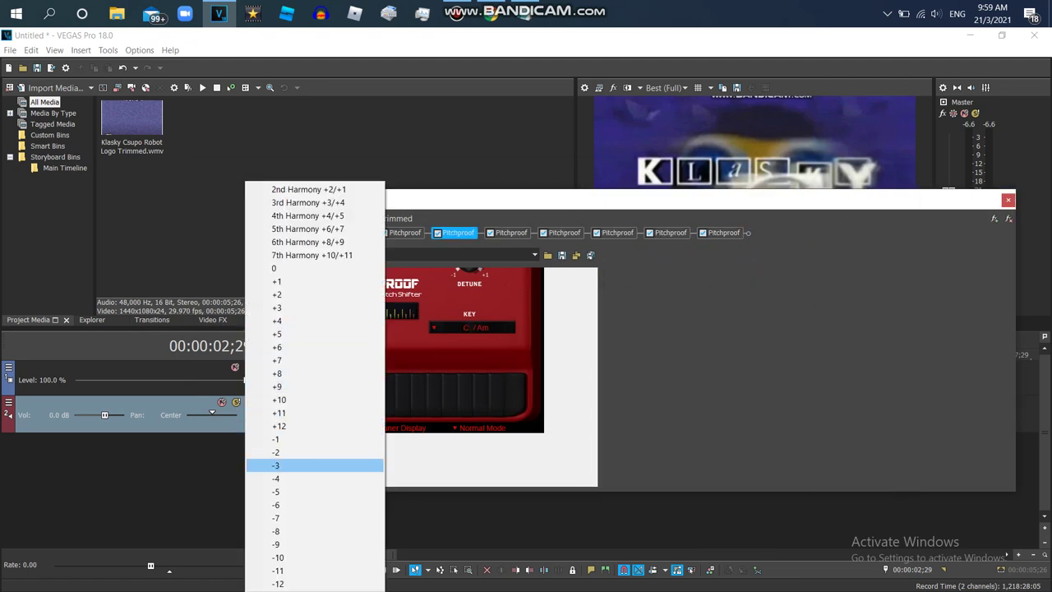
left_click(304, 452)
left_click(404, 234)
left_click(458, 233)
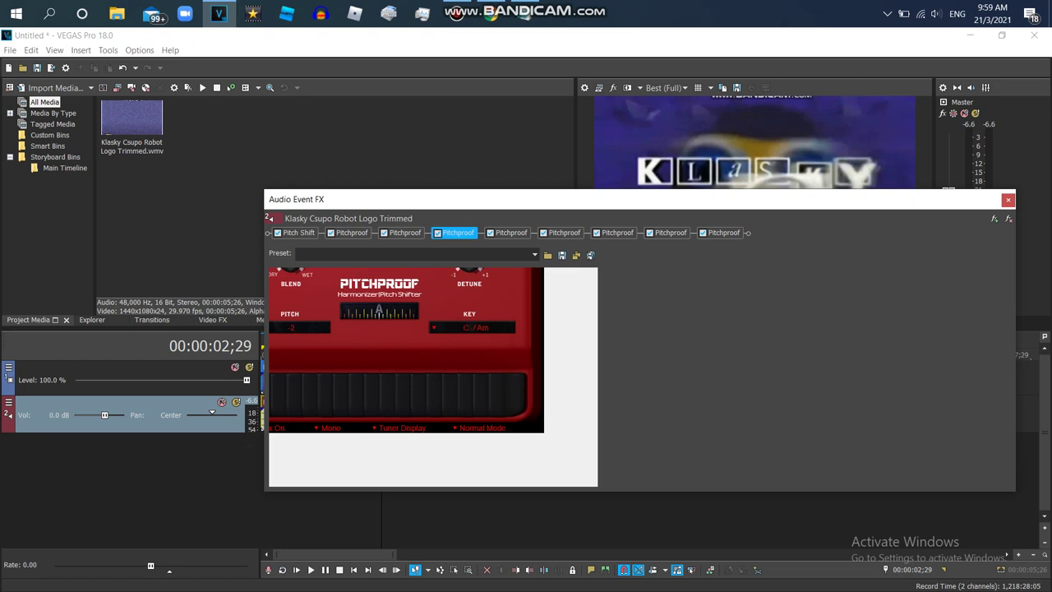
left_click(472, 327)
left_click(473, 446)
- Set the fourth Pitchproof in the chain to pitch -2 and key G# / Fm
left_click(511, 233)
left_click(300, 327)
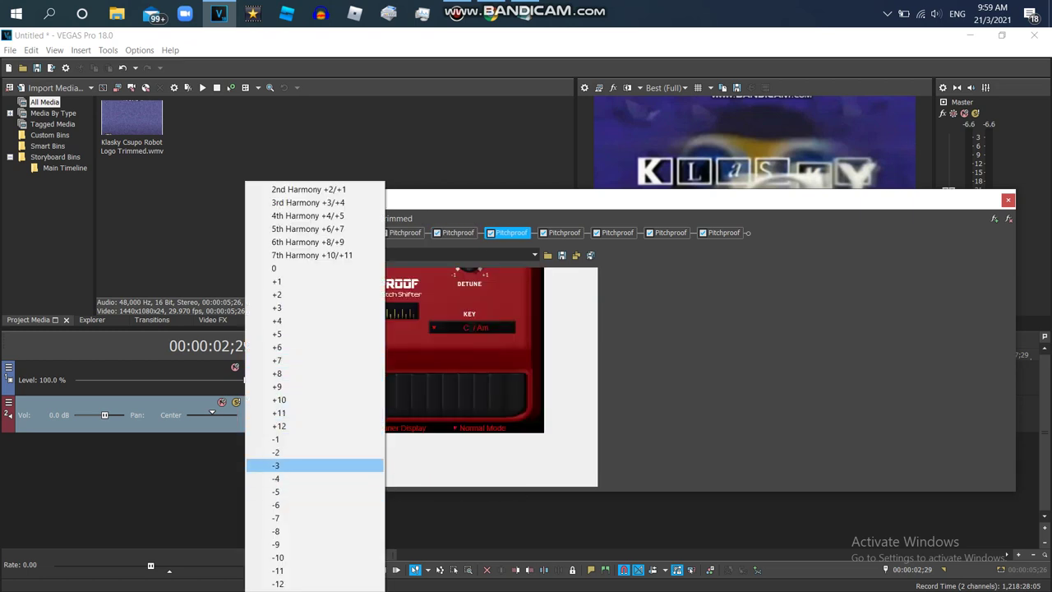
left_click(279, 452)
left_click(472, 327)
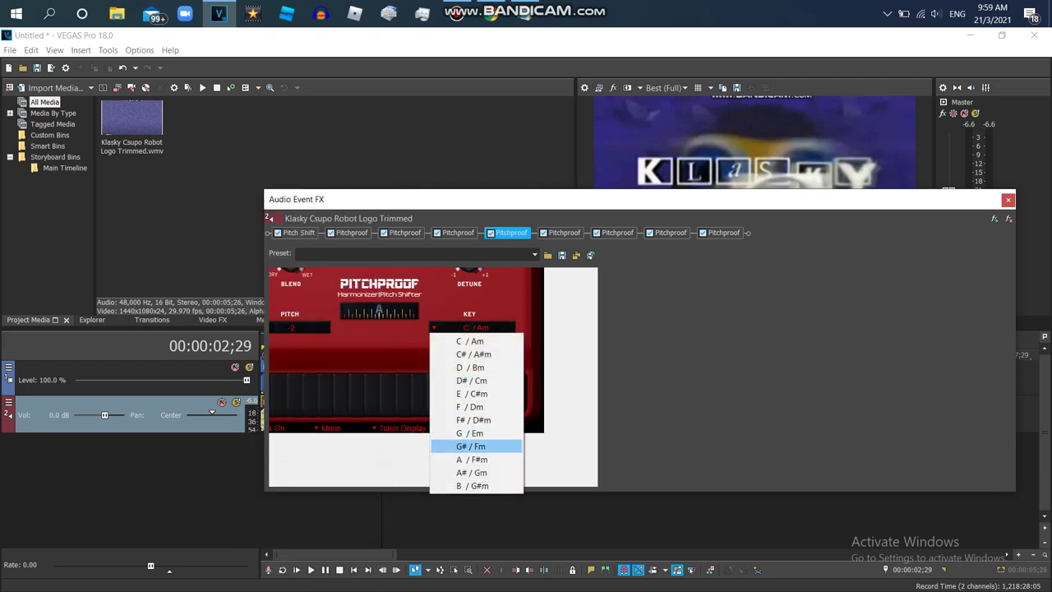
left_click(474, 446)
- Set the fifth Pitchproof in the chain to pitch -2 and key G# / Fm
left_click(563, 233)
left_click(300, 327)
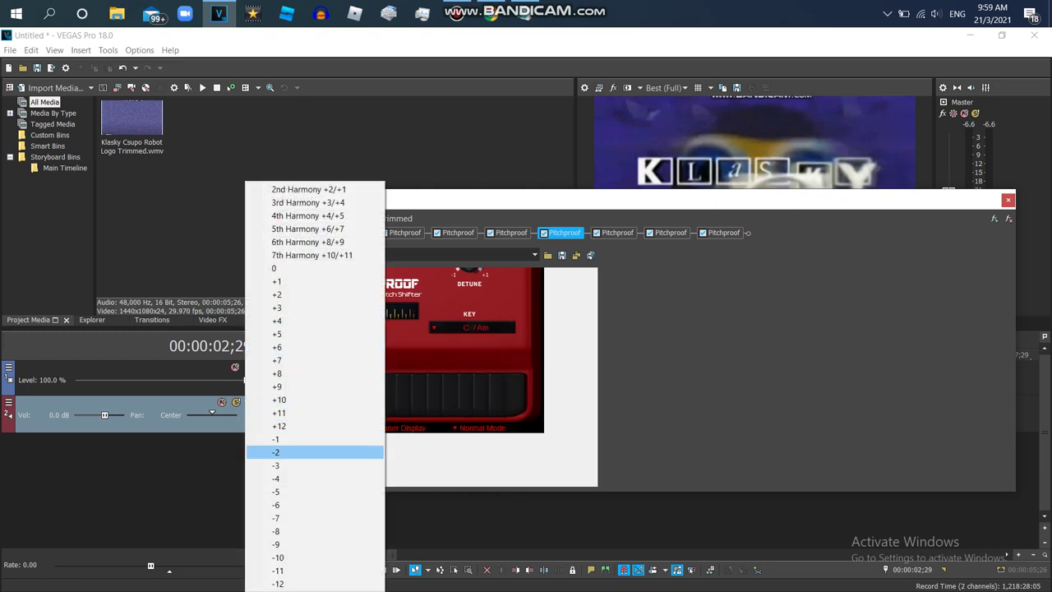
left_click(279, 451)
left_click(473, 327)
left_click(471, 446)
- Set the sixth Pitchproof in the chain to pitch -2 and key G# / Fm
left_click(618, 233)
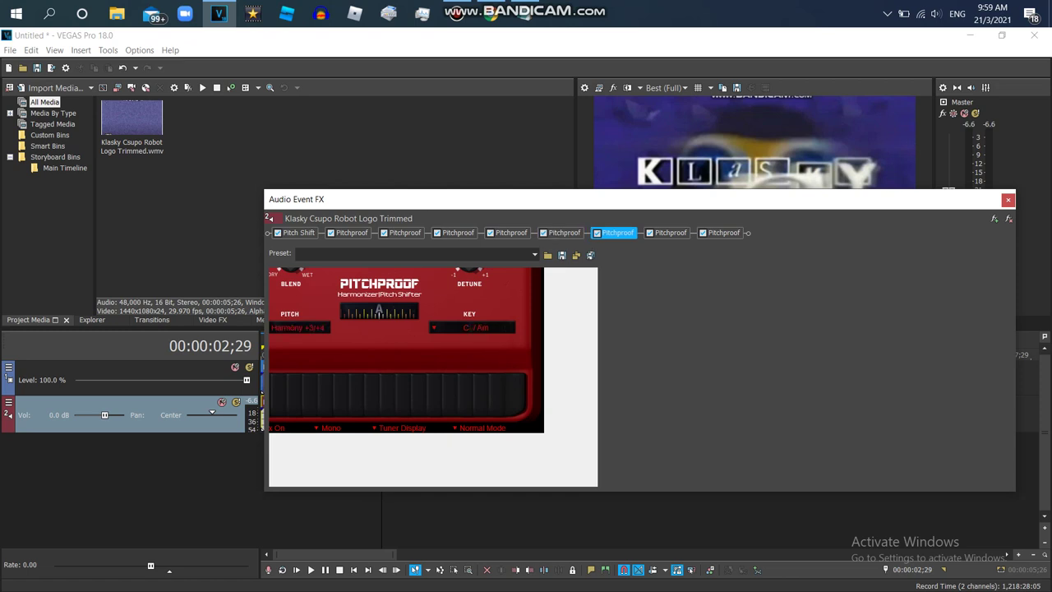
left_click(300, 327)
left_click(279, 451)
left_click(472, 327)
left_click(472, 446)
- Set the seventh Pitchproof in the chain to pitch -2 and key G# / Fm
left_click(671, 232)
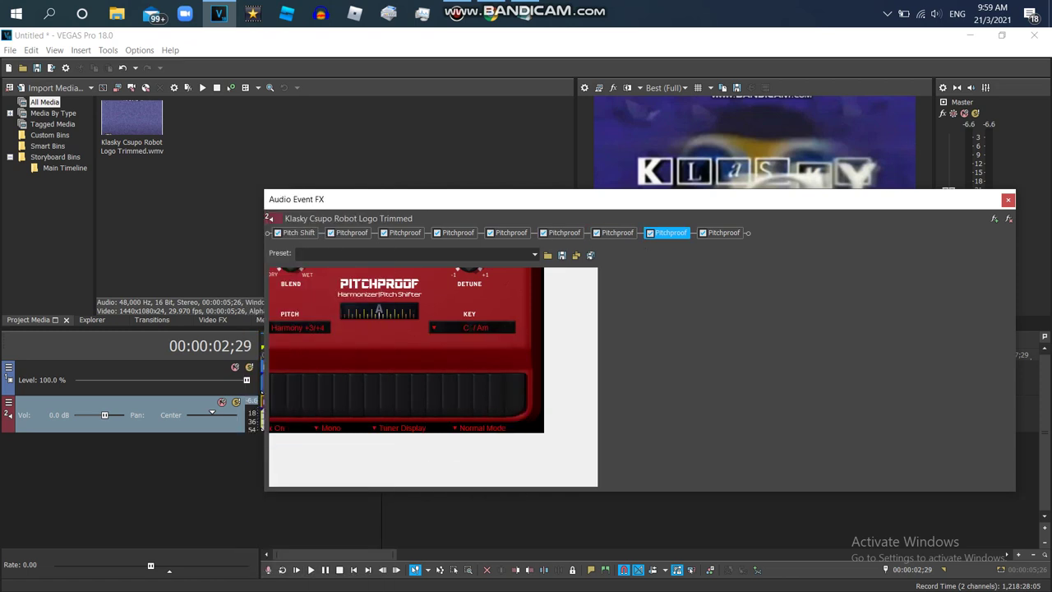
left_click(300, 327)
left_click(279, 451)
left_click(472, 328)
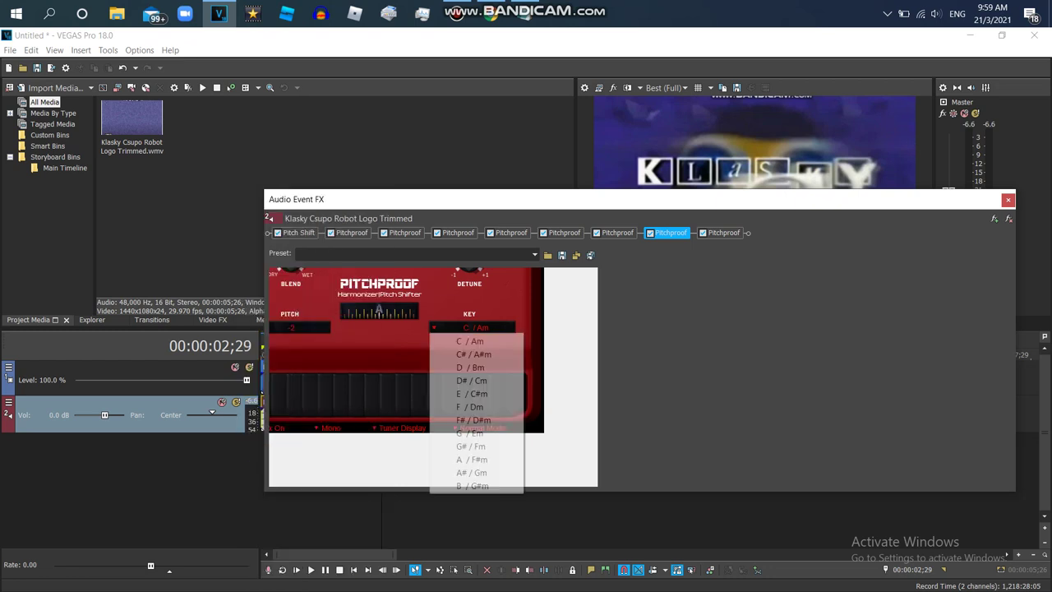
left_click(471, 446)
- Set the eighth Pitchproof in the chain to pitch -2 and key G# / Fm, and close the audio effects window
left_click(724, 233)
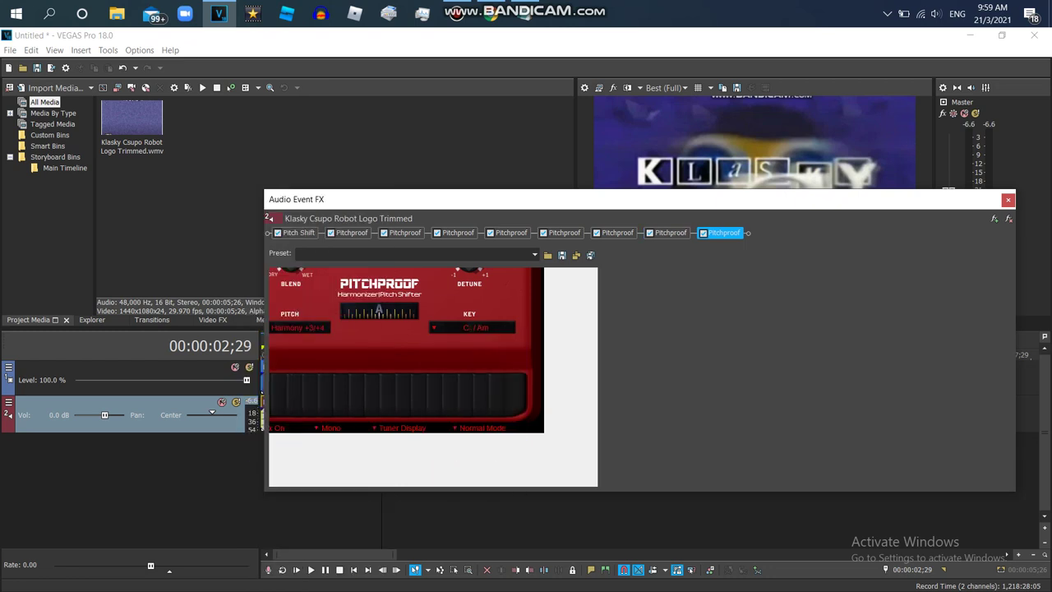
left_click(300, 327)
left_click(280, 451)
left_click(473, 327)
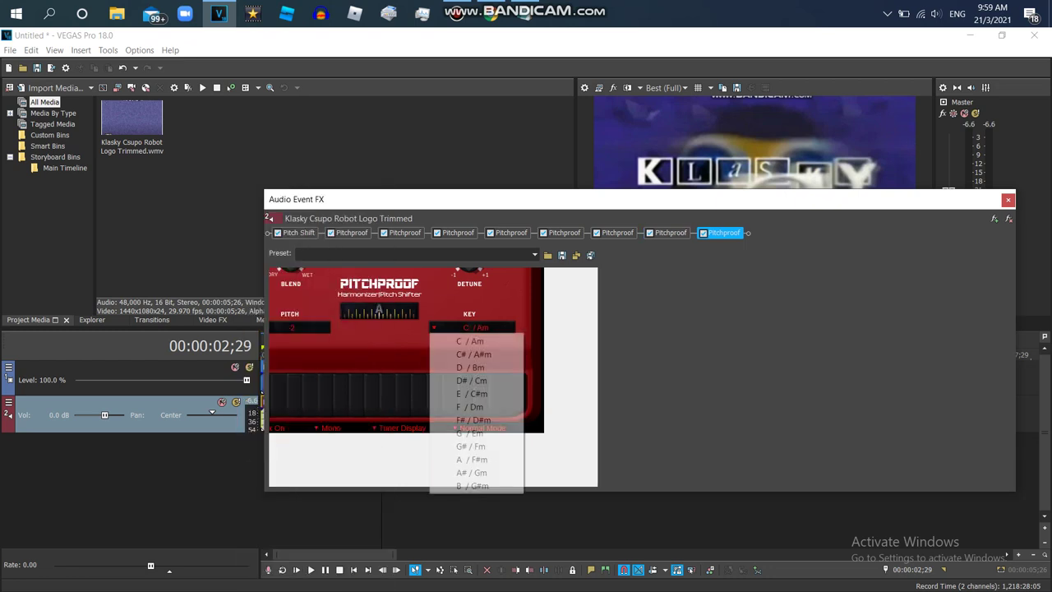
left_click(471, 446)
left_click(1007, 199)
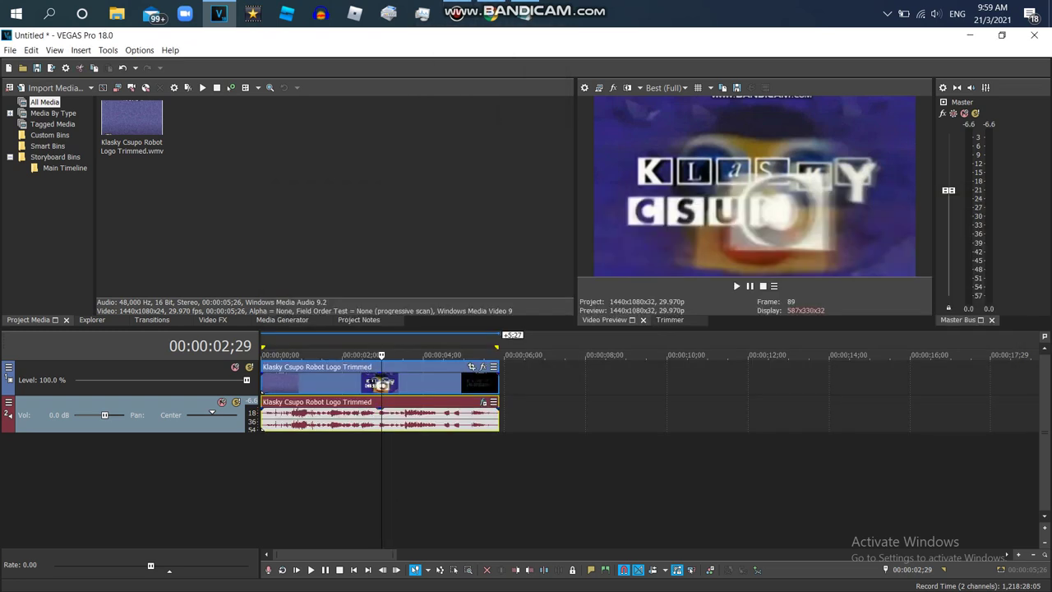
- Check the pitch list in the G Major 394 file in Notepad, close it and return to VEGAS Pro
left_click(523, 14)
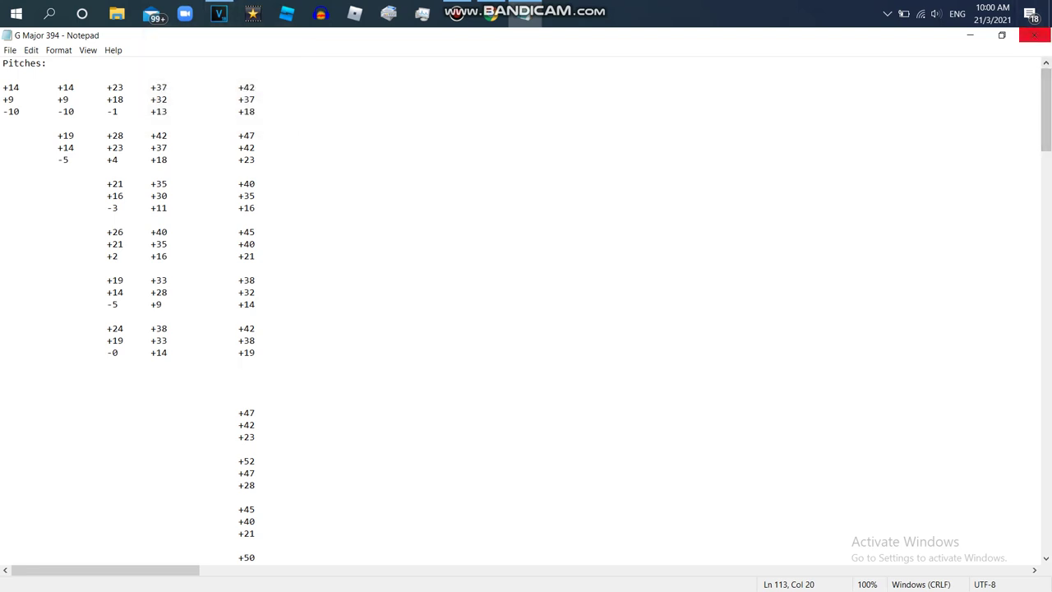
left_click(1034, 35)
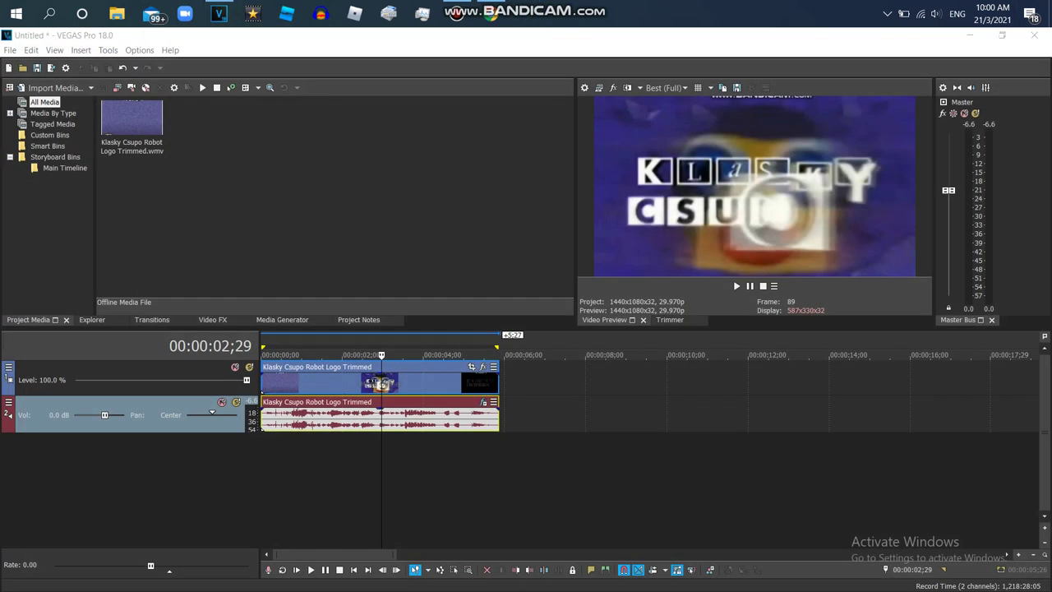
left_click(490, 13)
left_click(219, 14)
- Reopen the audio event's effects and add a second Pitch Shift plug-in at the end of the chain
left_click(482, 402)
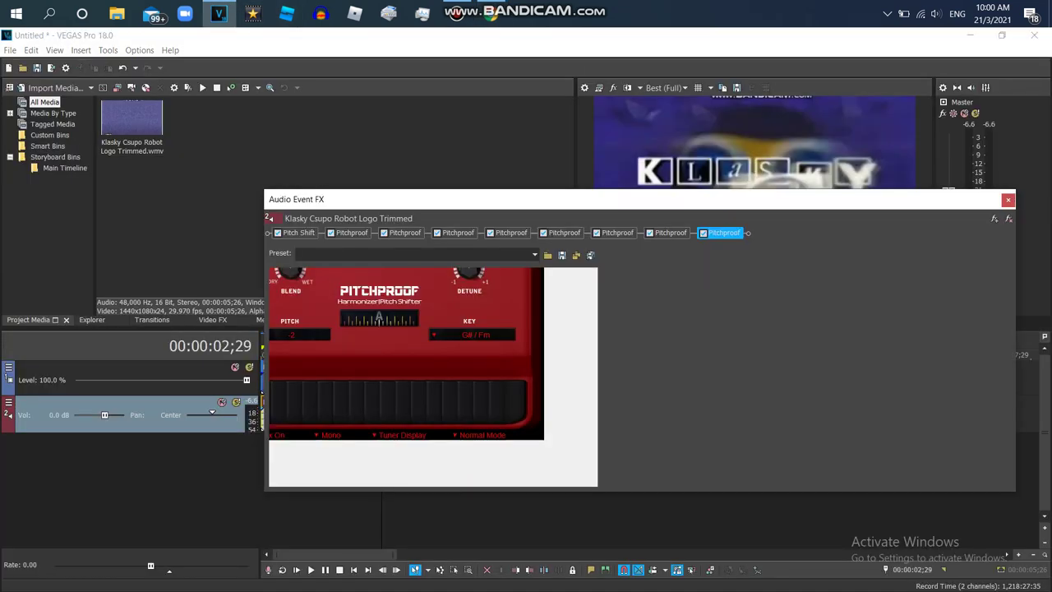
left_click(995, 219)
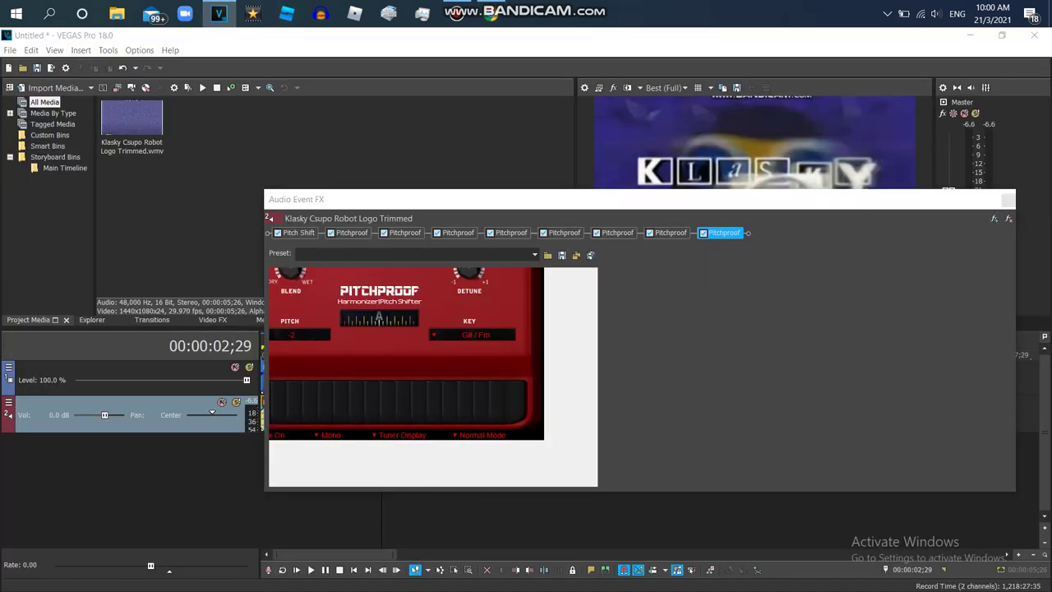
double_click(723, 225)
left_click(847, 188)
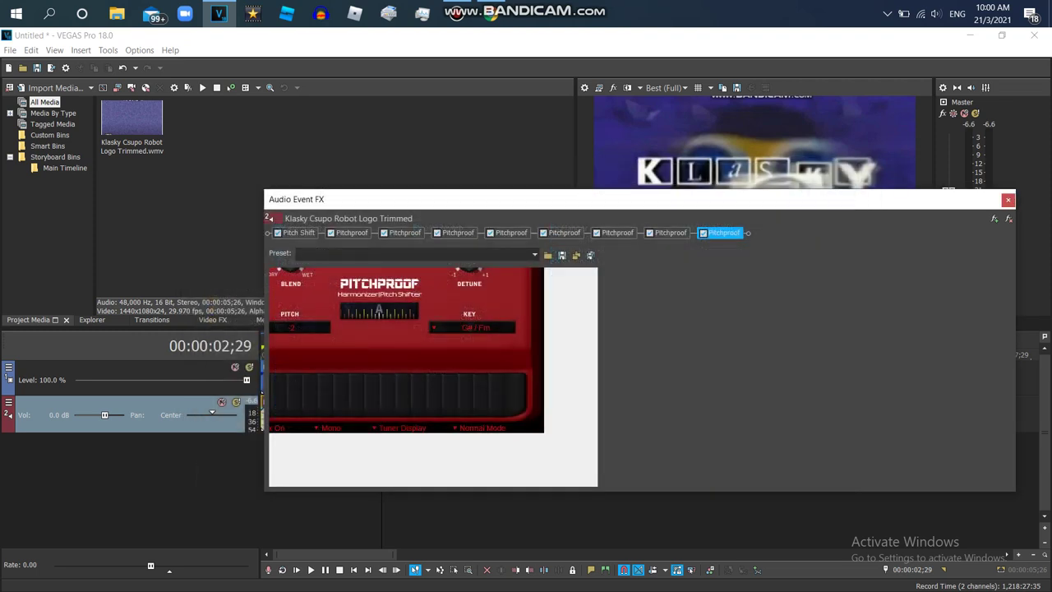
- Enable duration preservation on the second Pitch Shift and set its mode to A19. Drums (tiny echo)
left_click(278, 383)
left_click(384, 396)
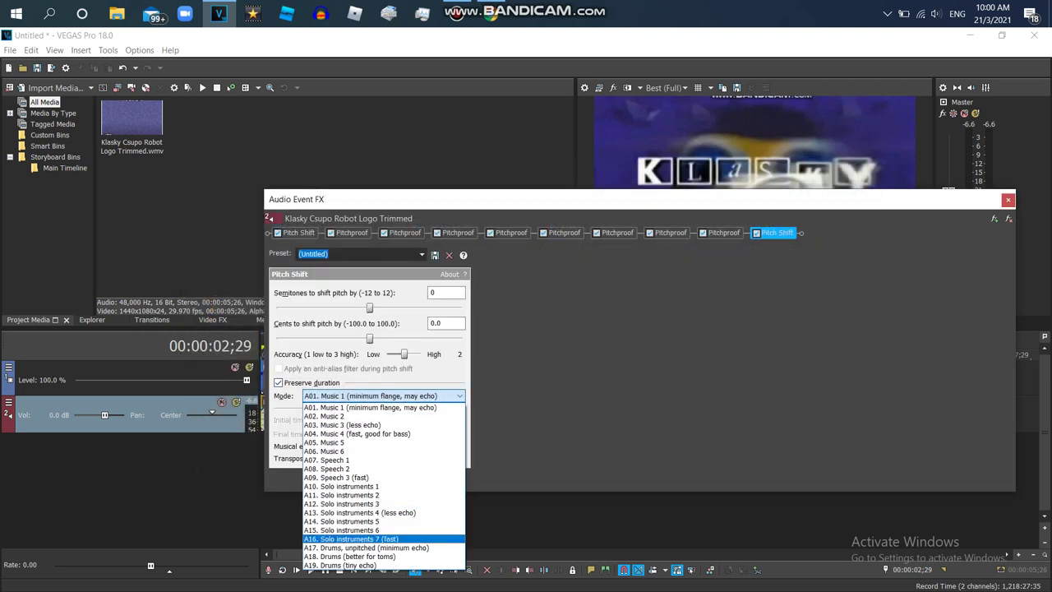
left_click(362, 565)
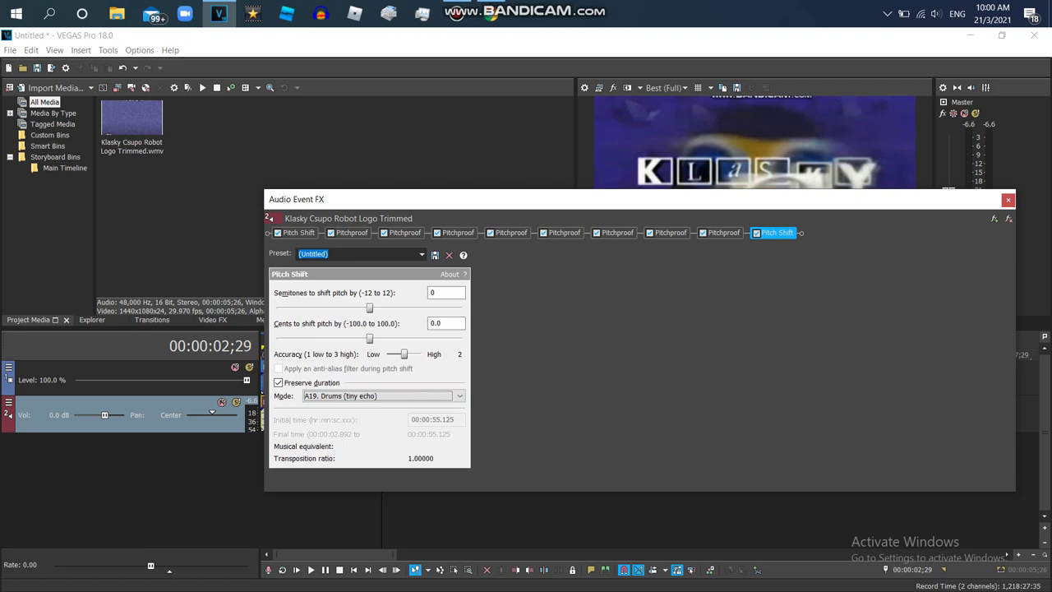
- Add a third Pitch Shift plug-in at the end of the audio event's effects chain
left_click(994, 218)
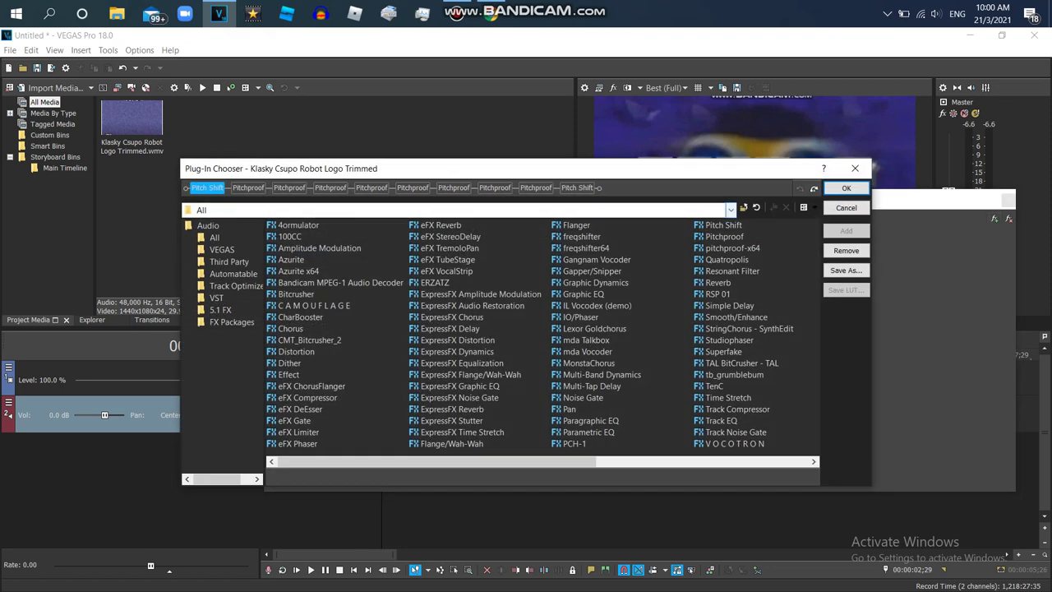
double_click(723, 225)
left_click(846, 188)
left_click(846, 187)
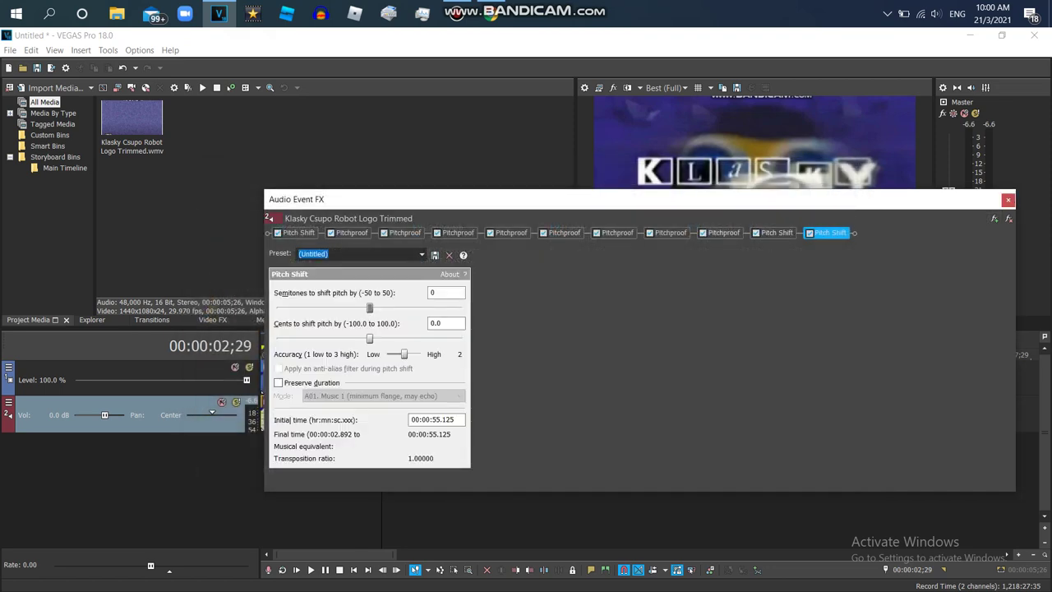
- Set the last Pitch Shift to preserve duration with mode A19. Drums (tiny echo) and shift pitch by 2 semitones
left_click(382, 395)
key("End")
key("Return")
key("Right")
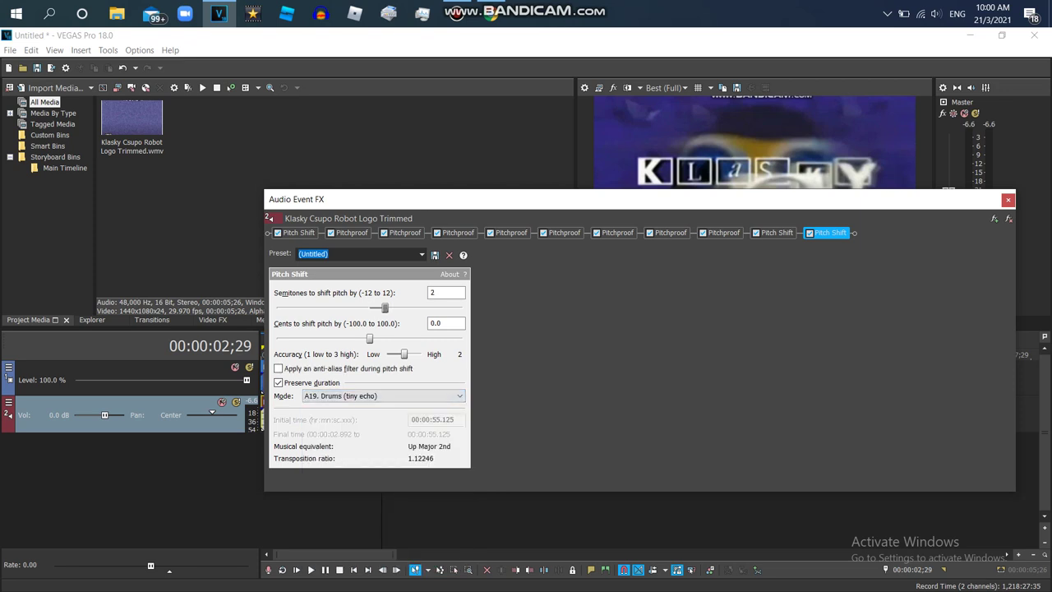
- Raise the second Pitch Shift's semitones to the maximum and check the earlier Pitchproof and first Pitch Shift settings
left_click(777, 233)
left_click_drag(370, 308, 462, 308)
left_click(352, 232)
left_click(458, 232)
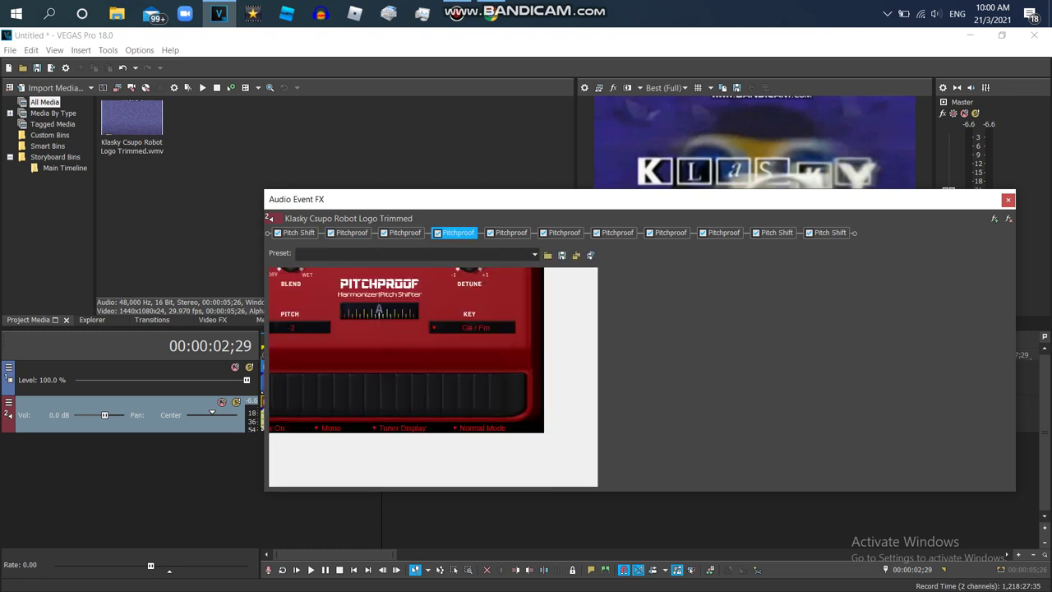
left_click(406, 233)
left_click(298, 232)
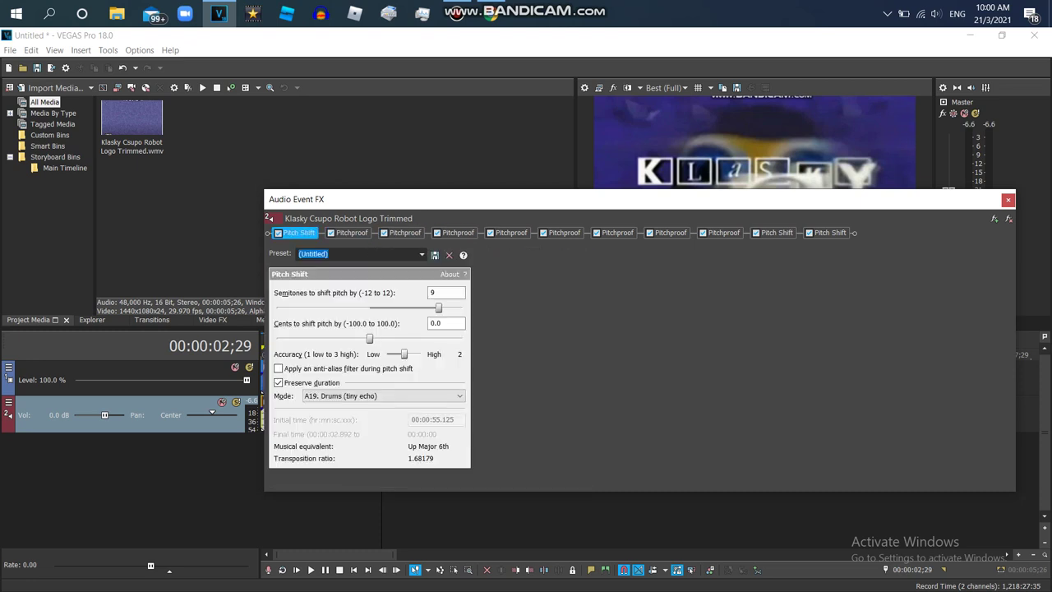
- Close the audio effects window and preview the logo clip from the timeline
left_click(1008, 199)
double_click(467, 418)
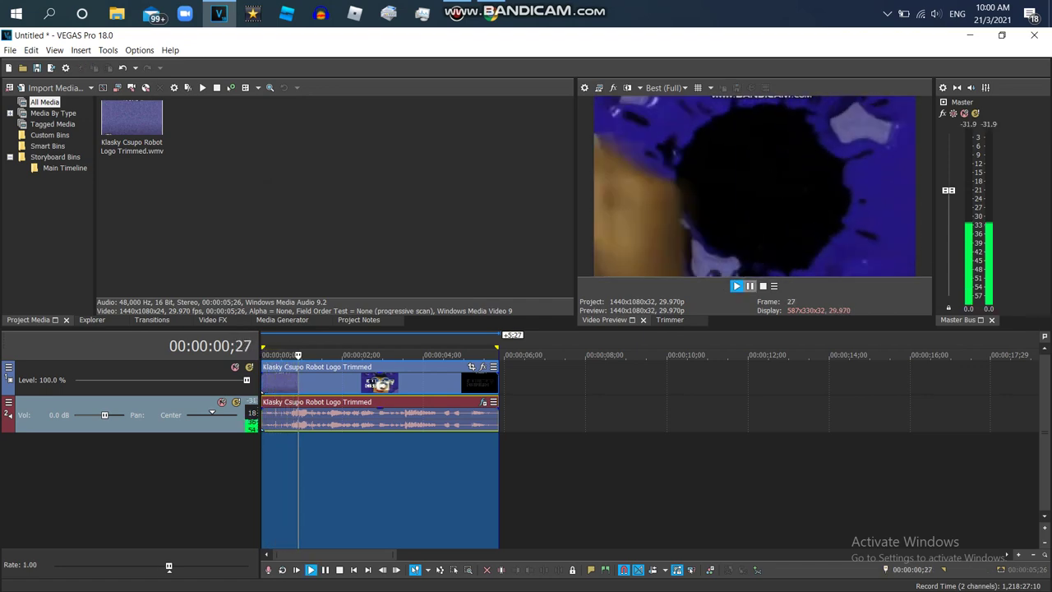
key("Return")
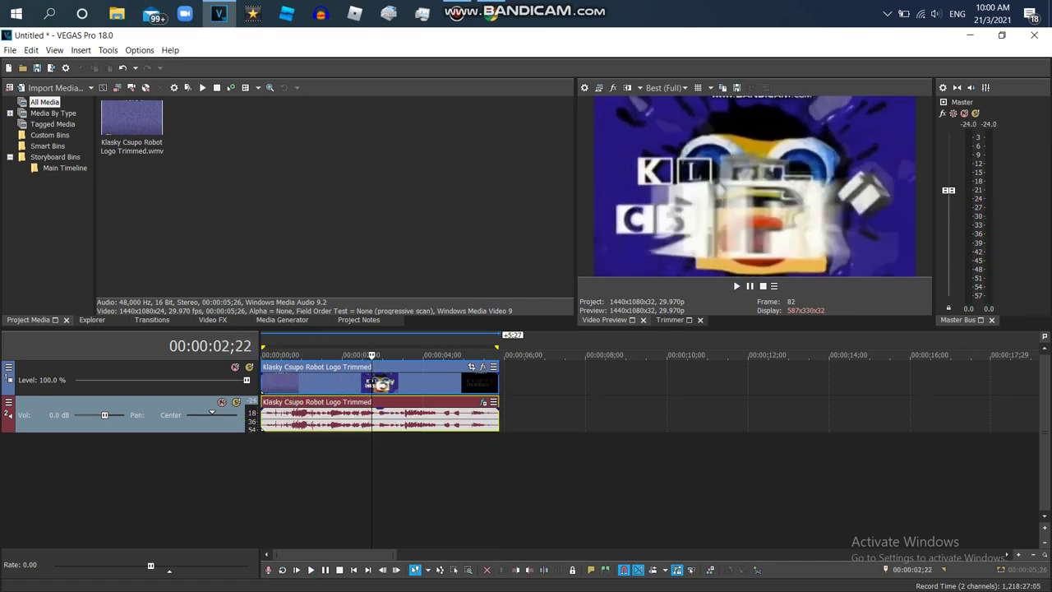
- Reopen the audio event's effects and add ExpressFX Distortion and another Pitchproof at the end of the chain
left_click(483, 402)
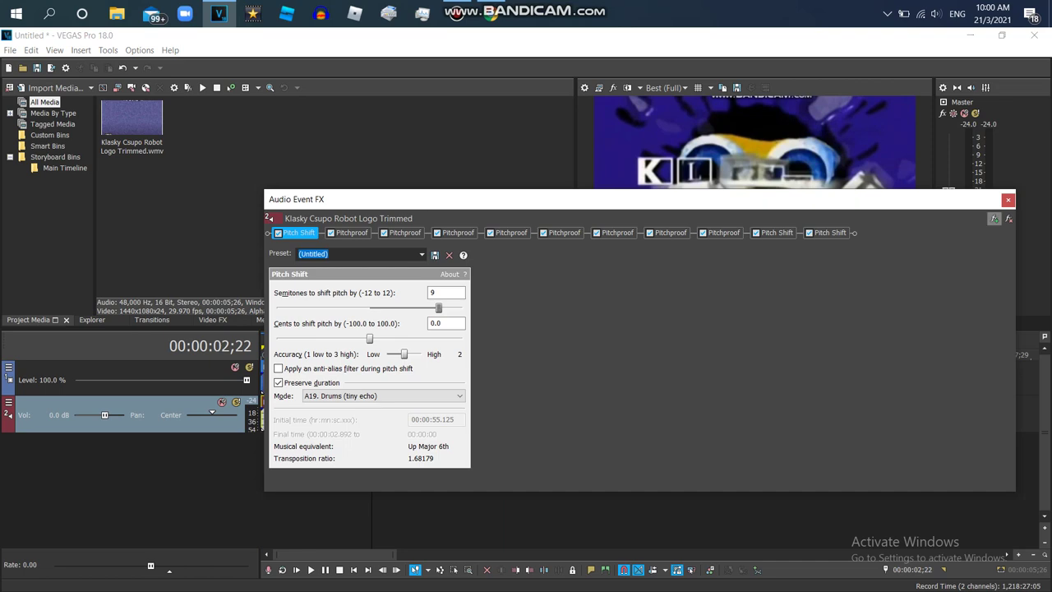
left_click(994, 219)
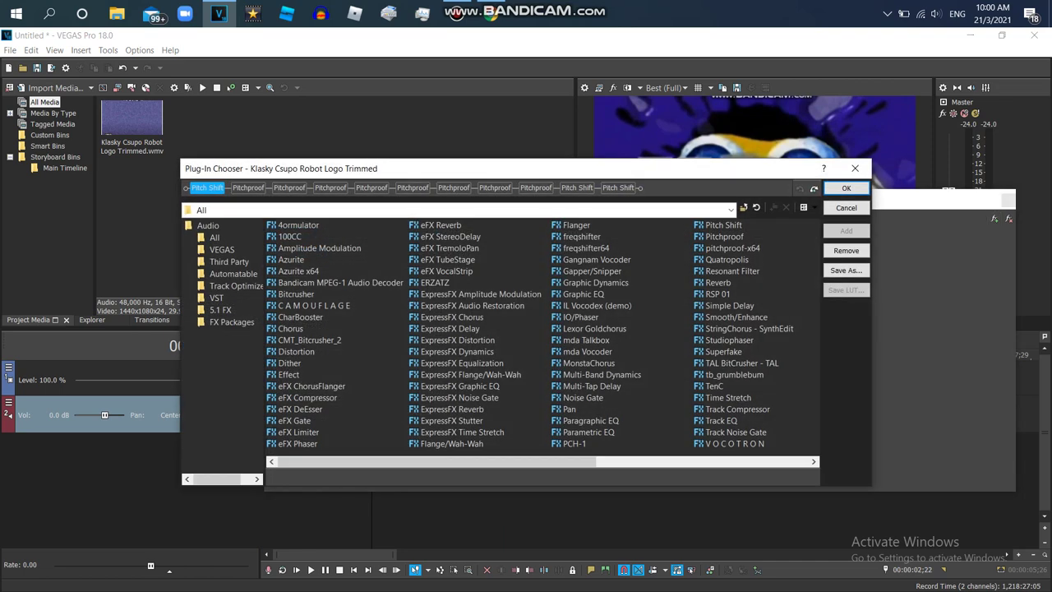
double_click(456, 340)
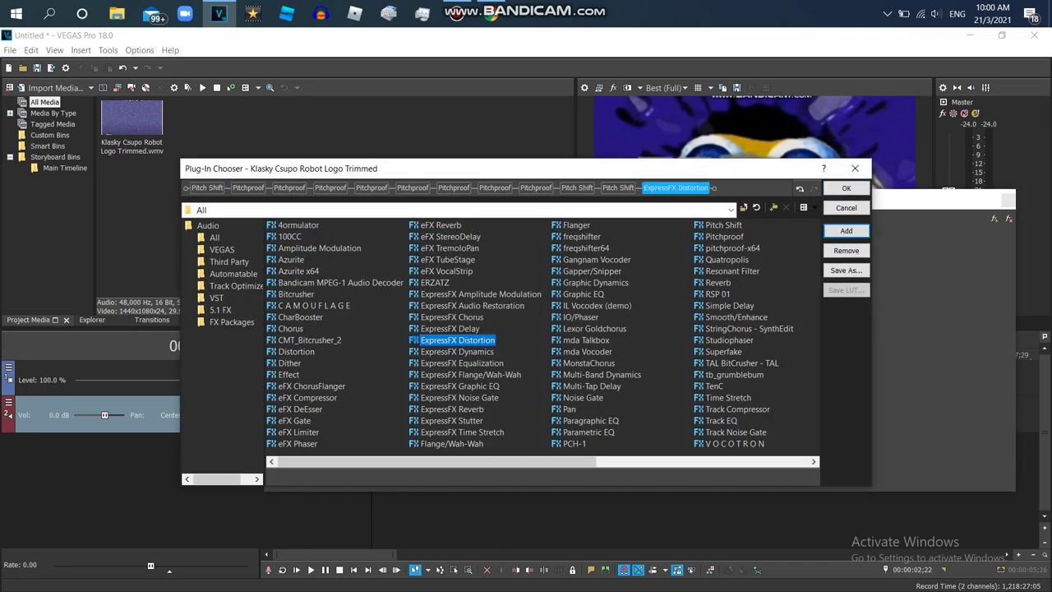
double_click(724, 236)
left_click(846, 187)
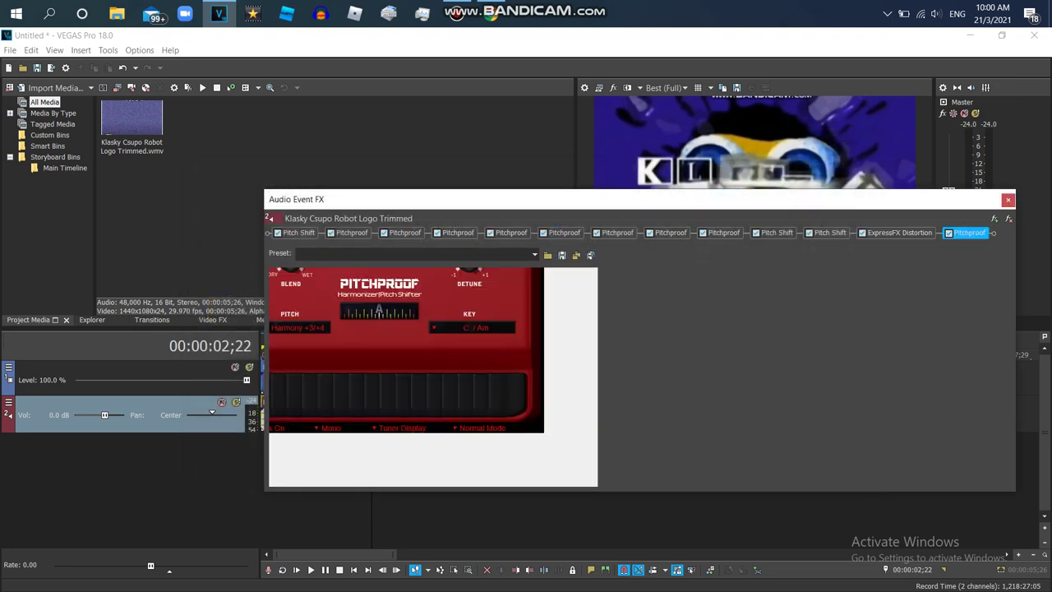
- Set the newly added Pitchproof to pitch +5 and key G# / Fm
left_click(299, 327)
left_click(299, 333)
left_click(472, 327)
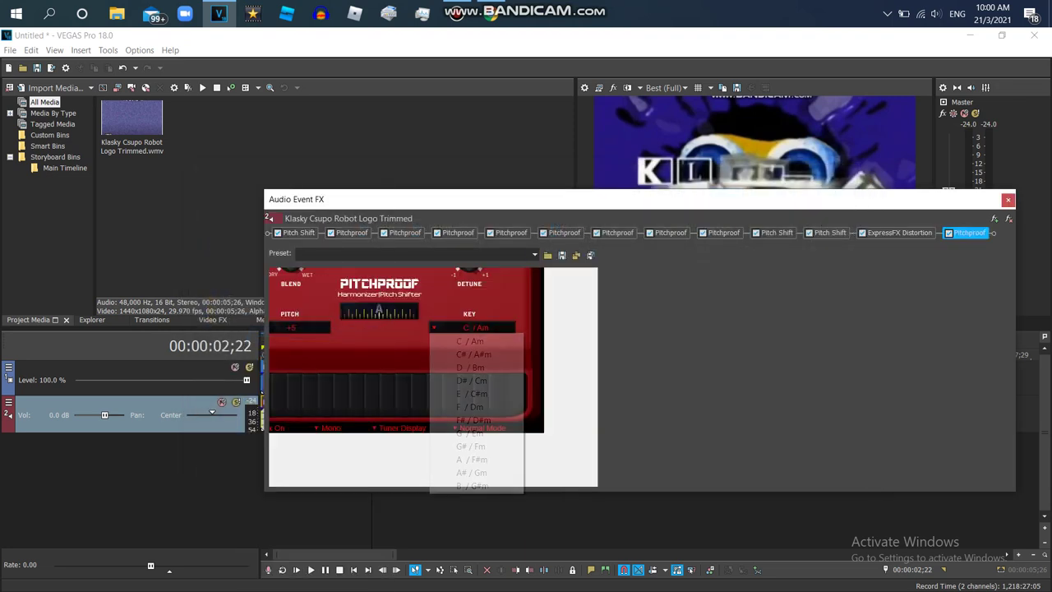
left_click(471, 446)
- Move the new Pitchproof and ExpressFX Distortion to the start of the chain and apply the [Sys] Mangle preset to the distortion
left_click_drag(969, 233, 298, 232)
left_click_drag(952, 232, 297, 233)
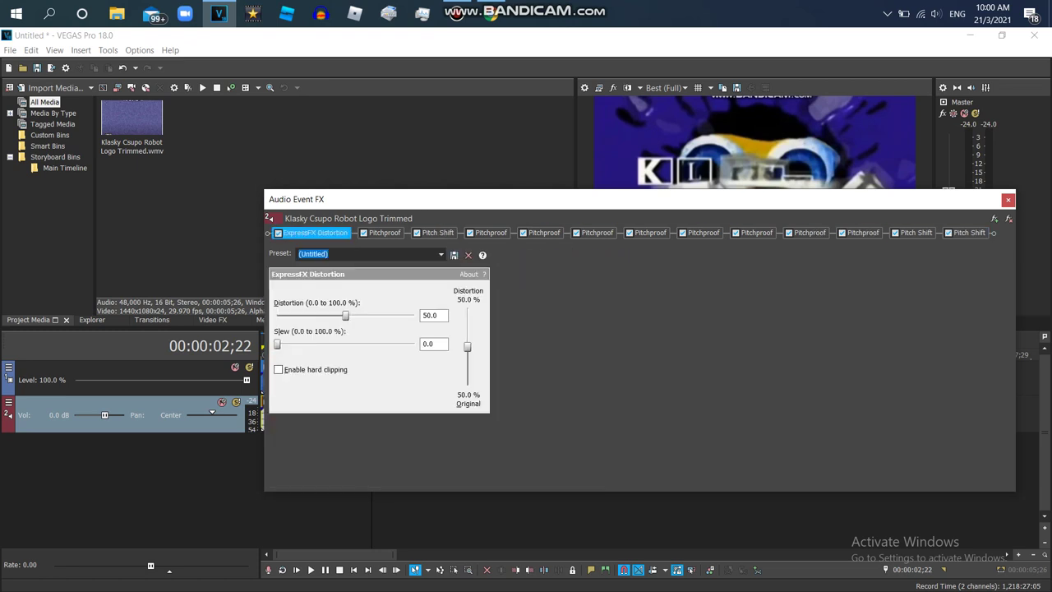
left_click(440, 254)
left_click(345, 302)
- Move the effects window clear of the video preview's playback controls and play the clip with the distortion
left_click_drag(370, 199, 347, 300)
left_click(749, 286)
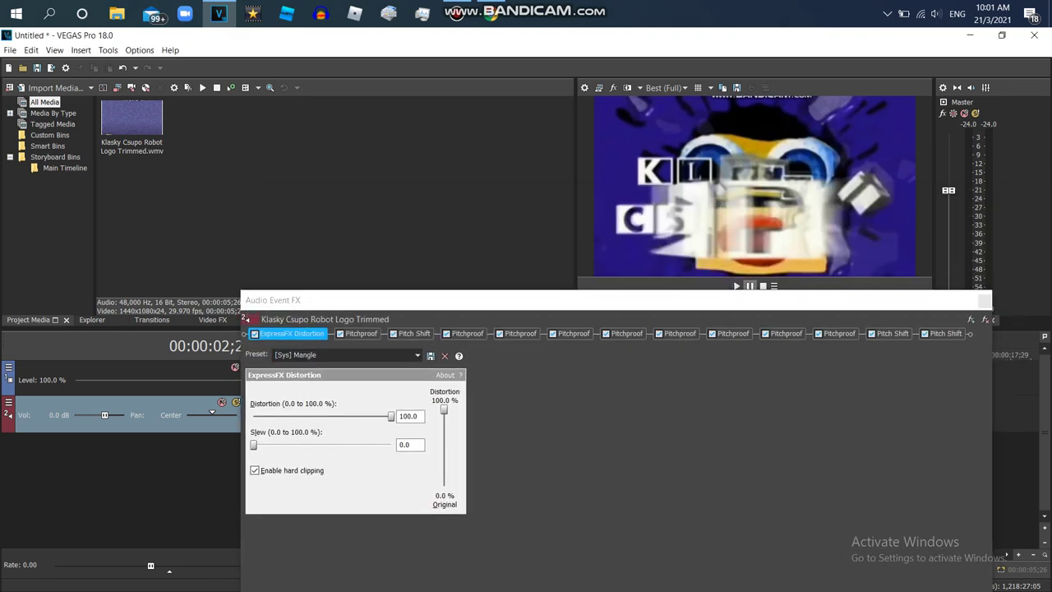
left_click(736, 285)
- Add a second ExpressFX Distortion plug-in at the end of the effects chain
left_click(970, 319)
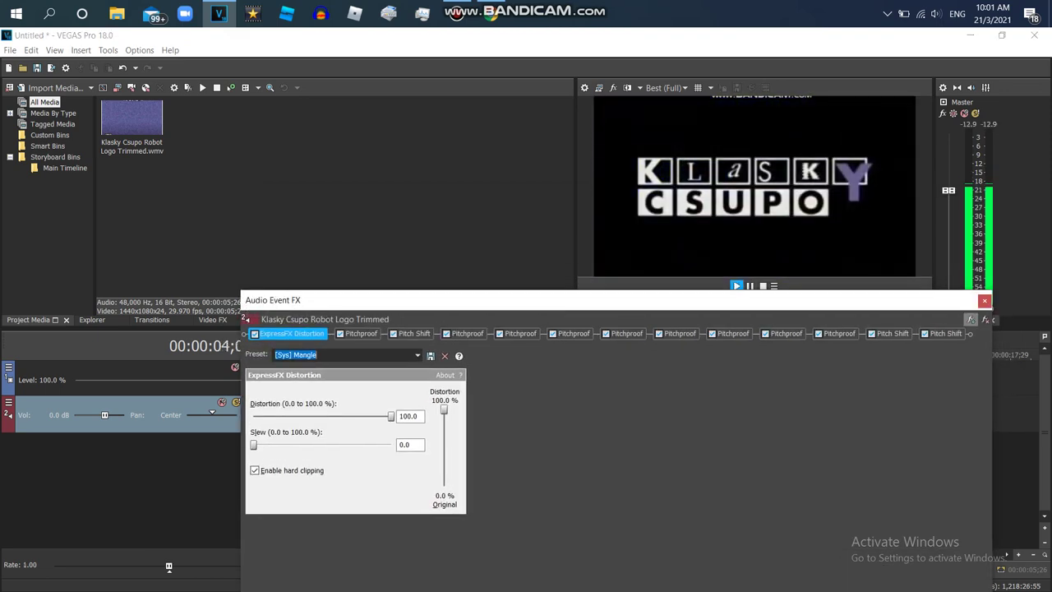
left_click(970, 318)
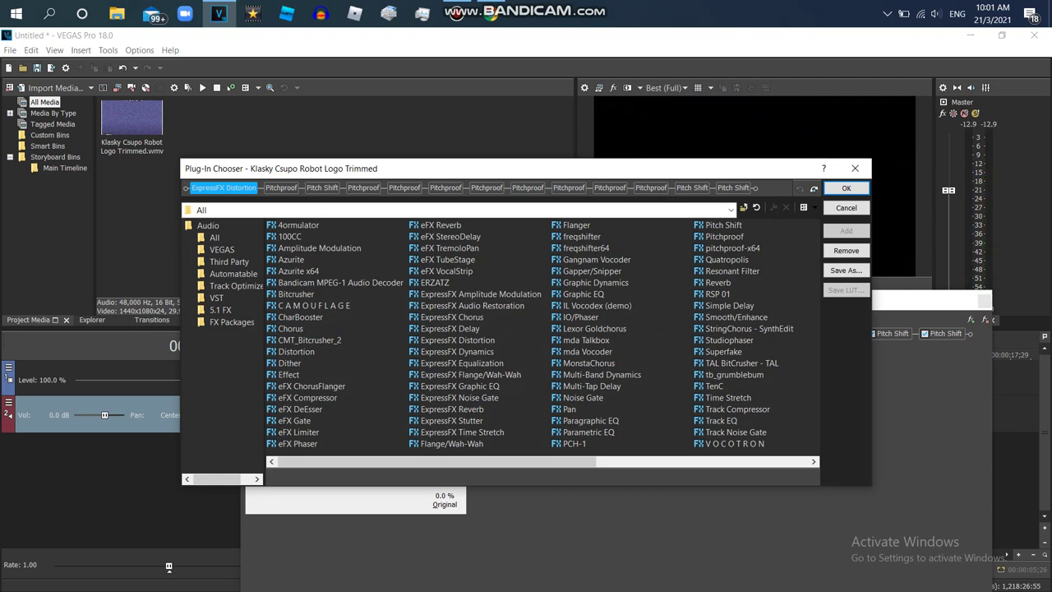
left_click(457, 340)
left_click(846, 231)
left_click(846, 188)
- Apply the [Sys] Mangle preset to the last ExpressFX Distortion and disable its hard clipping
left_click(418, 355)
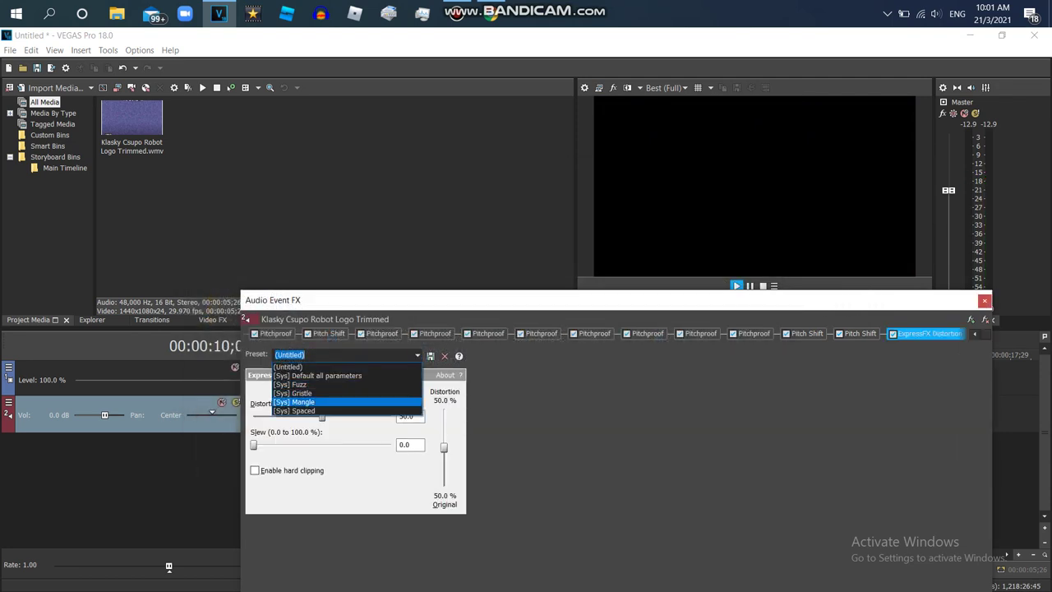
left_click(303, 402)
left_click(256, 470)
- Move the effects window lower and preview the clip with both distortions, pausing partway through
left_click_drag(460, 300, 450, 362)
left_click(737, 286)
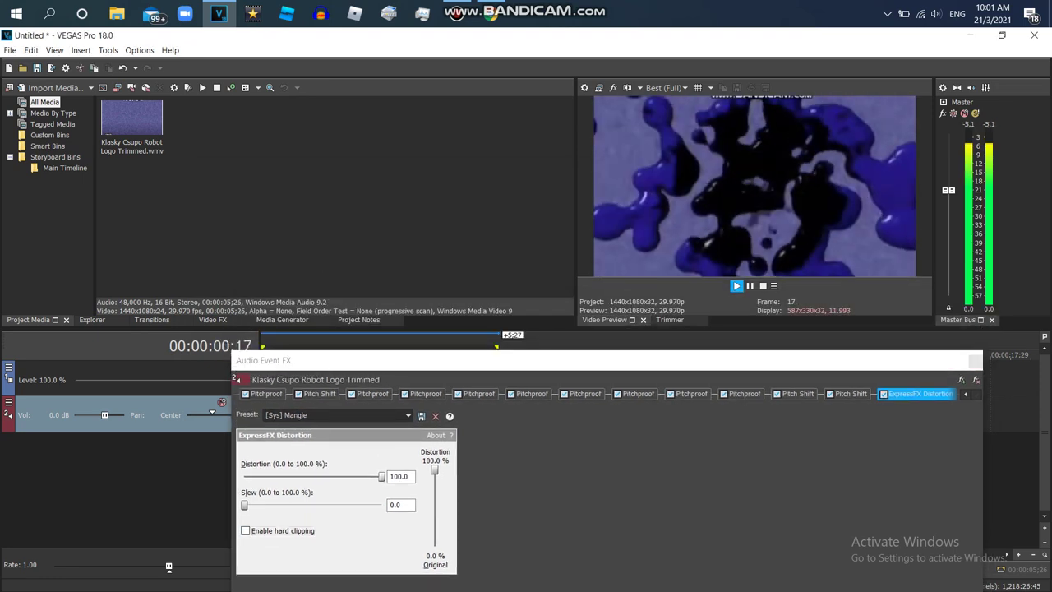
left_click(749, 285)
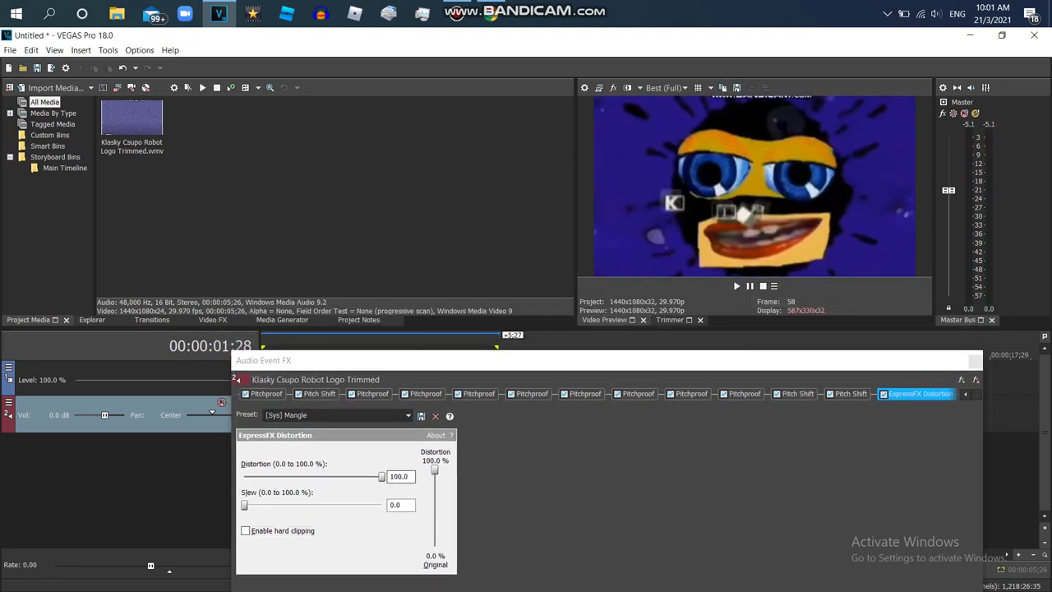
- Set the last ExpressFX Distortion's distortion to 65.0 %, preview the clip and close the effects window
double_click(396, 476)
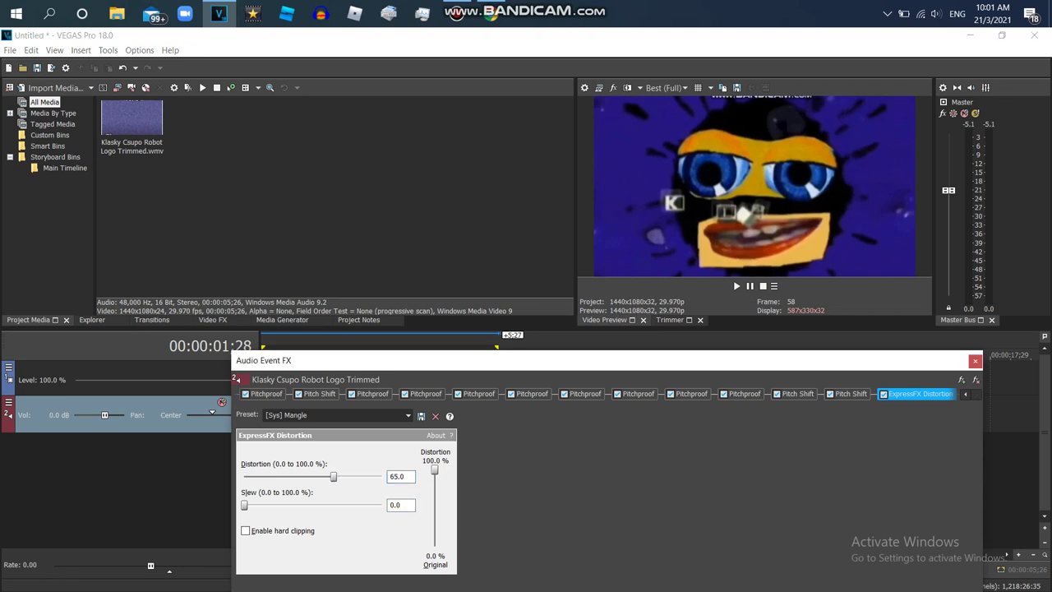
left_click(749, 286)
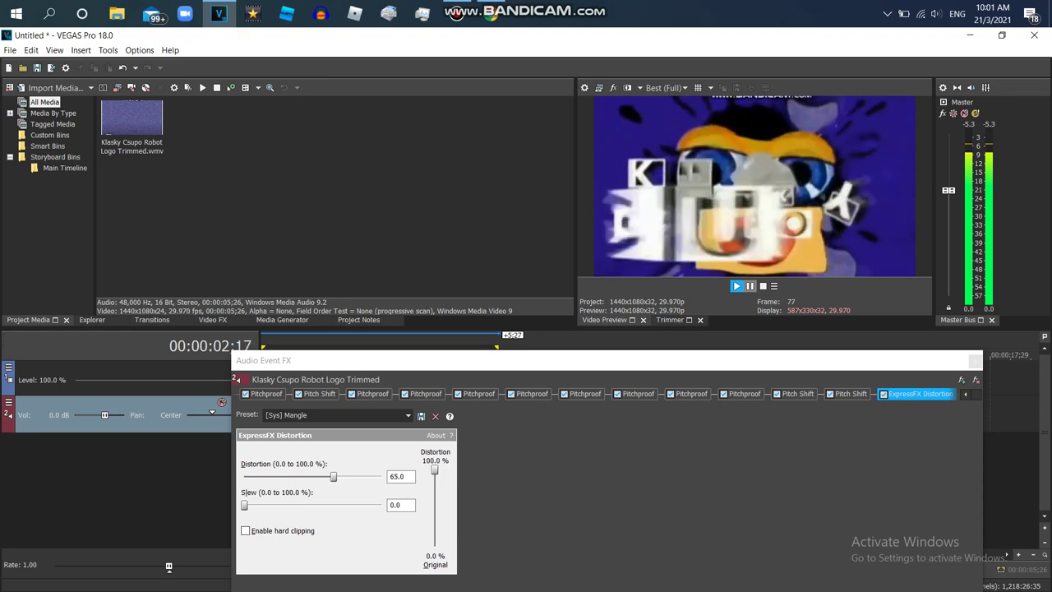
left_click(975, 361)
- Switch to the G-Major 394 video page in Chrome, examine its description and comments, and expand the first comment's replies
left_click(490, 13)
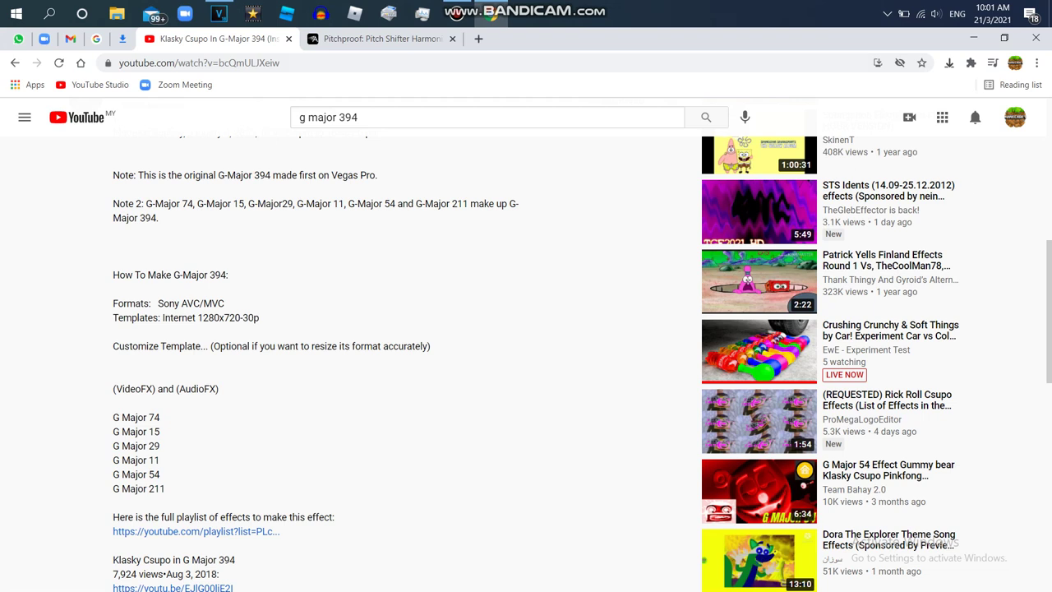
scroll(526, 361, "down", 4)
scroll(526, 361, "down", 5)
scroll(526, 362, "up", 5)
scroll(526, 361, "down", 2)
scroll(526, 361, "up", 1)
scroll(526, 361, "up", 1)
scroll(526, 362, "down", 1)
left_click(143, 370)
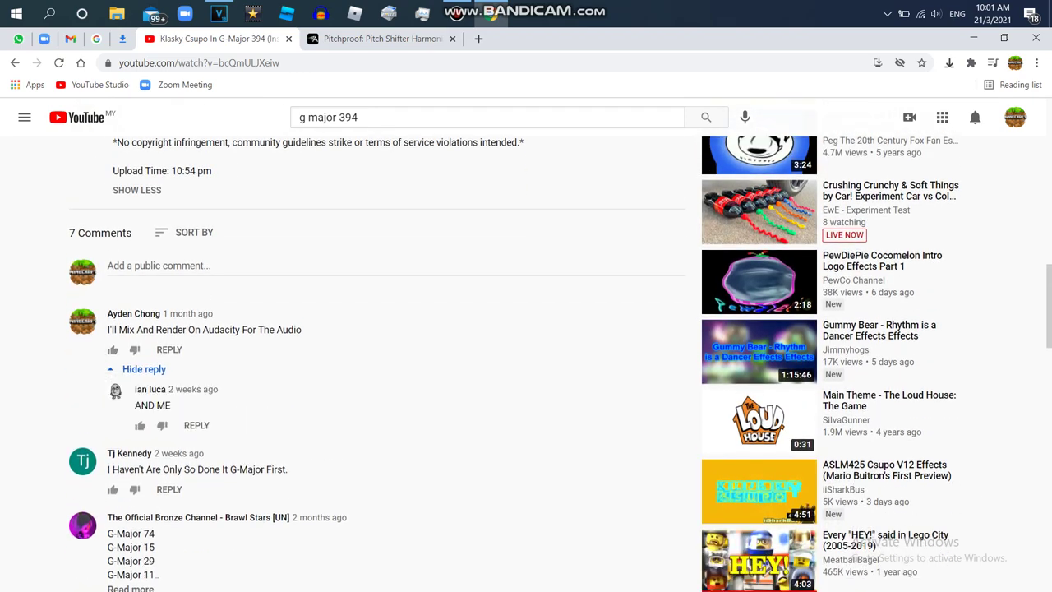
- Start a draft comment on the video listing 14, 9 and -10 on separate lines
left_click(159, 266)
type("14")
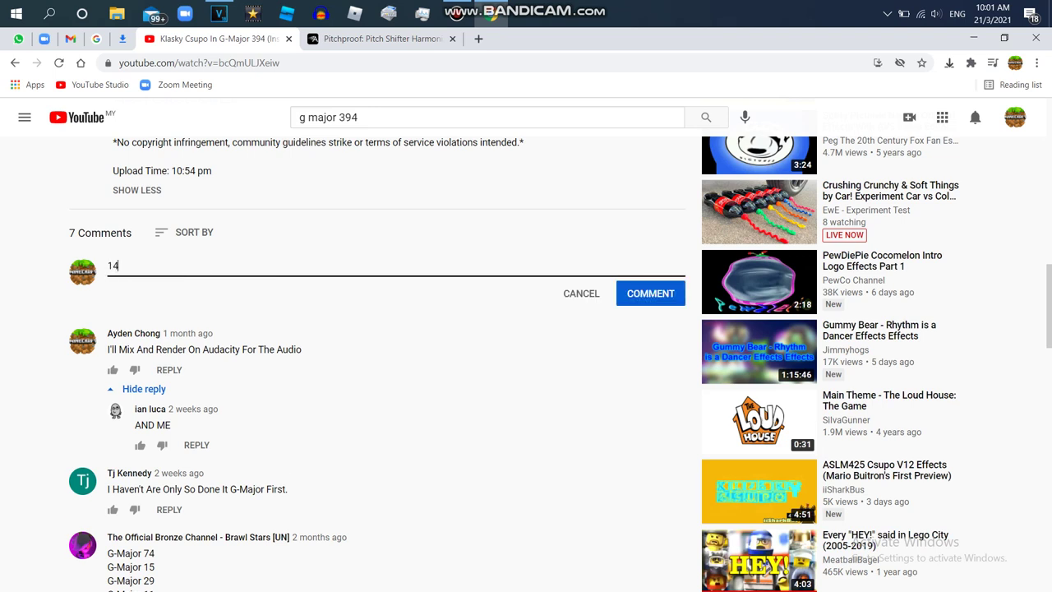
key("Return")
type("9")
key("Return")
type("-")
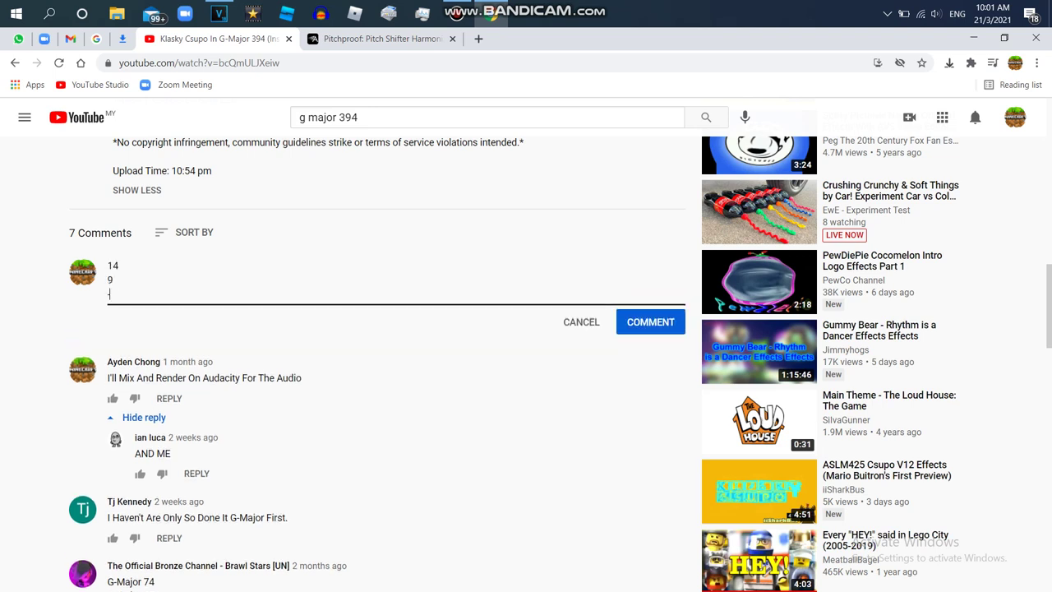
type("10")
- Leave several blank lines in the draft comment and add a second group listing 19, 14 and -5
key("Return")
key("Return")
key("Return")
key("Return")
key("Return")
key("Return")
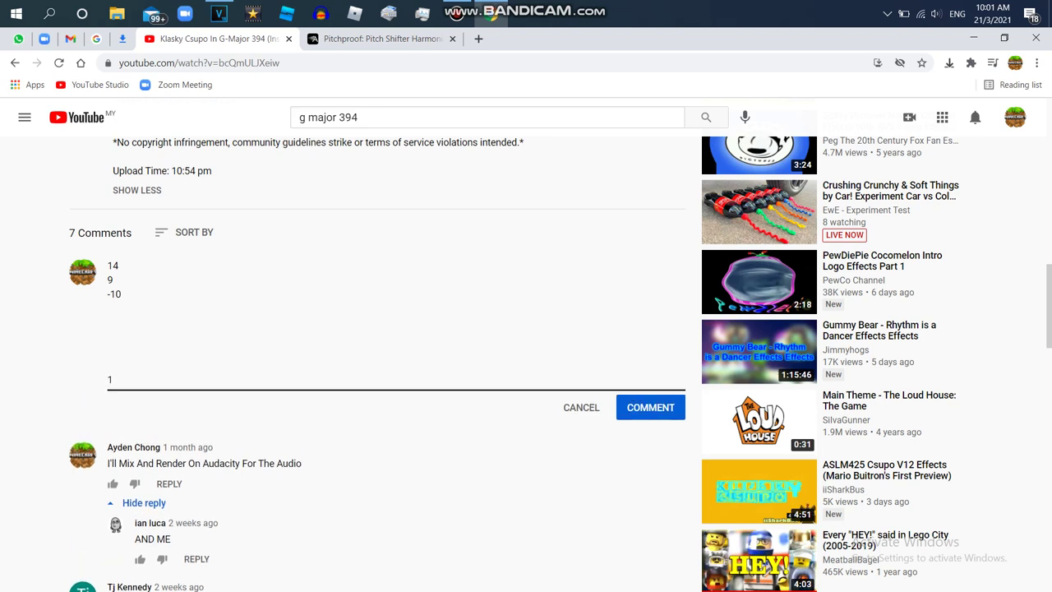
type("19")
key("Return")
type("14")
key("Return")
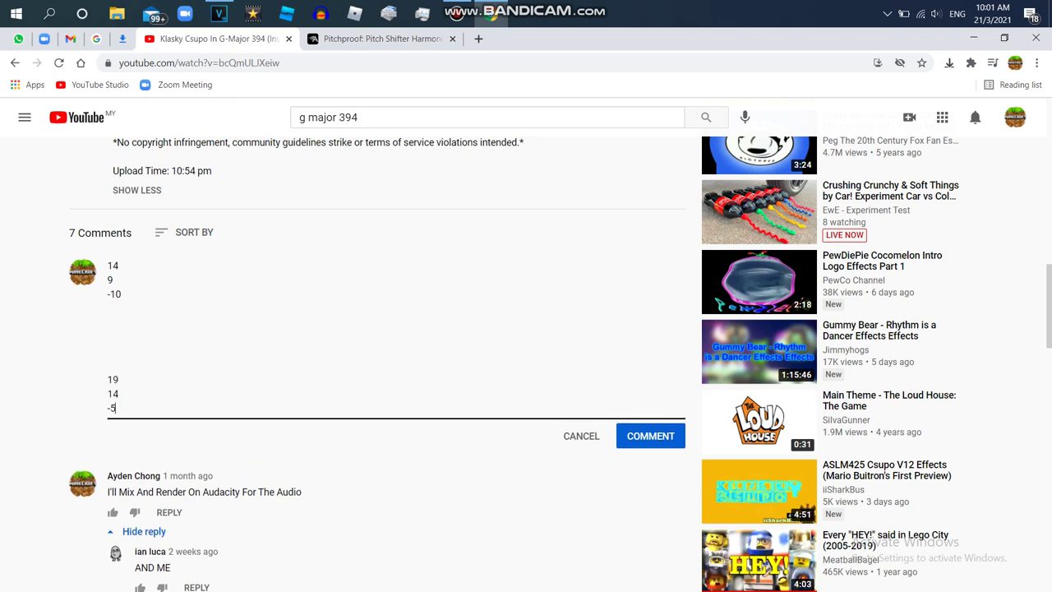
type("-5")
- Add a third group to the draft comment, after blank lines, listing 24, 19 and 0
key("Return")
key("Return")
key("Return")
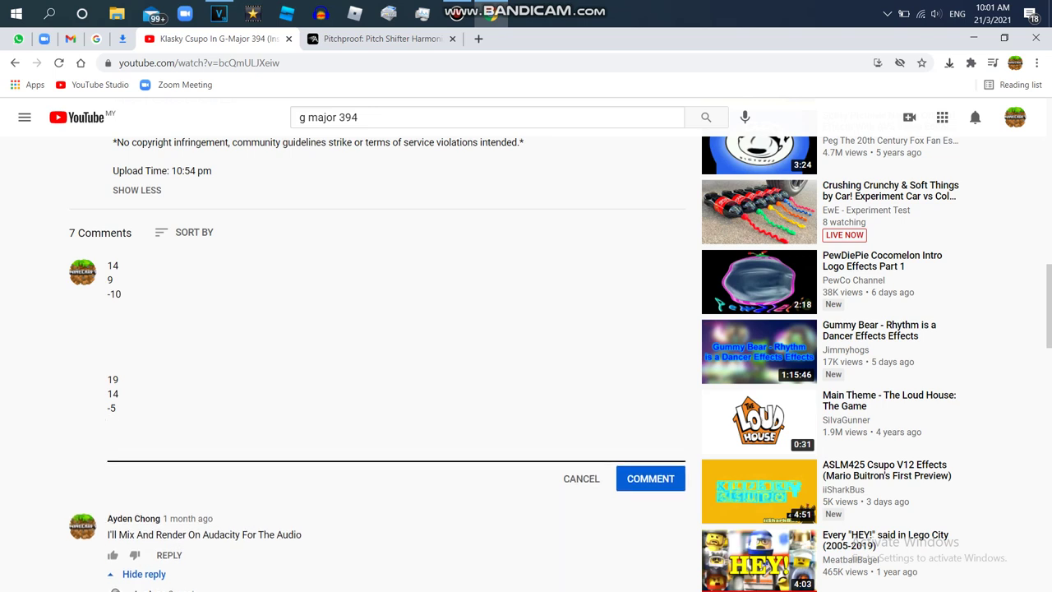
type("24")
key("Return")
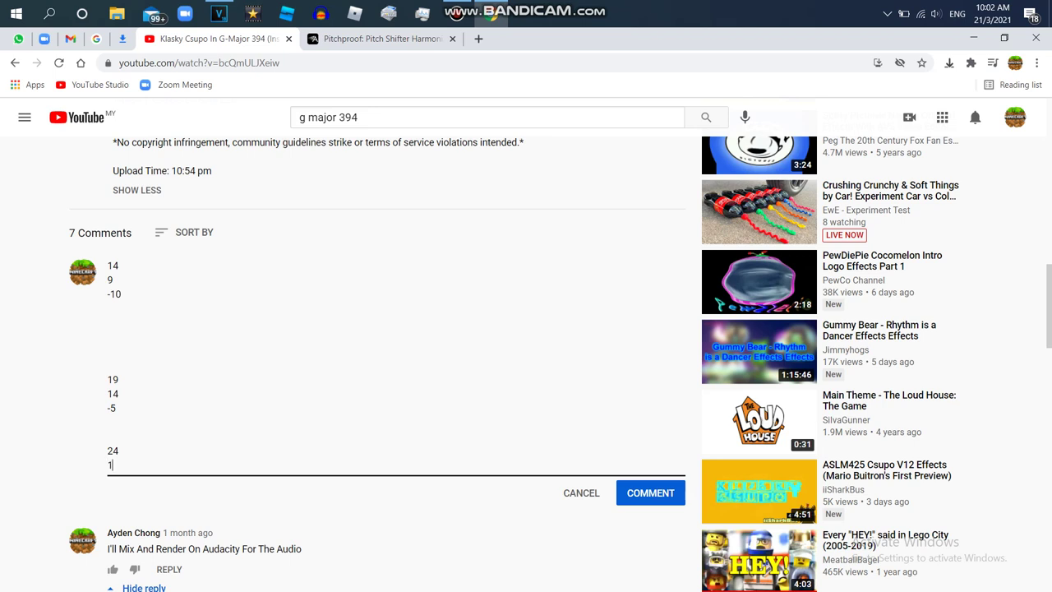
type("0")
key("Return")
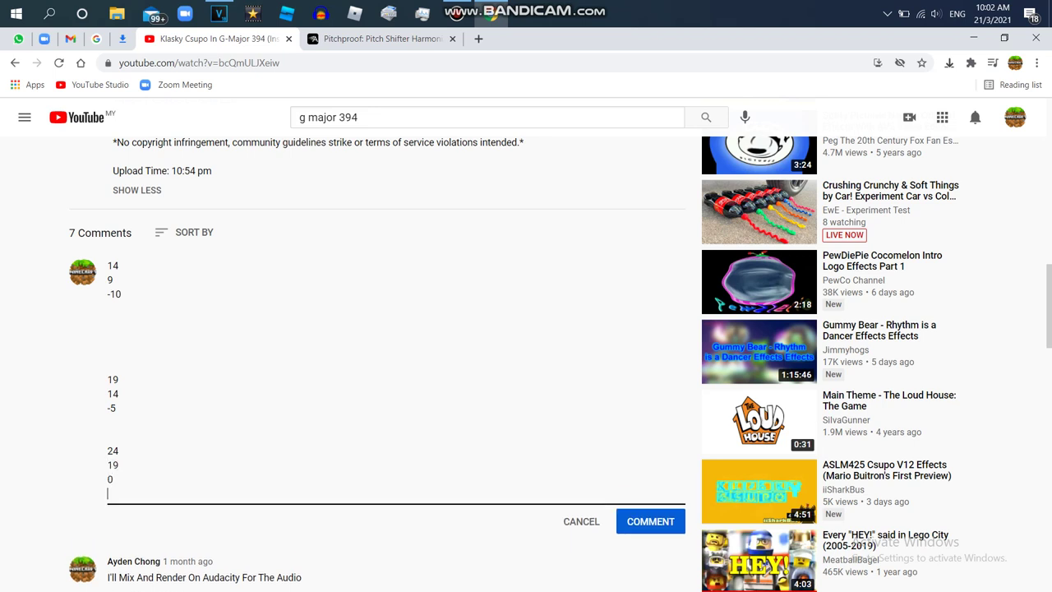
- Add a fourth group to the draft comment, after blank lines, listing 28, 23 and 4
key("Return")
key("Return")
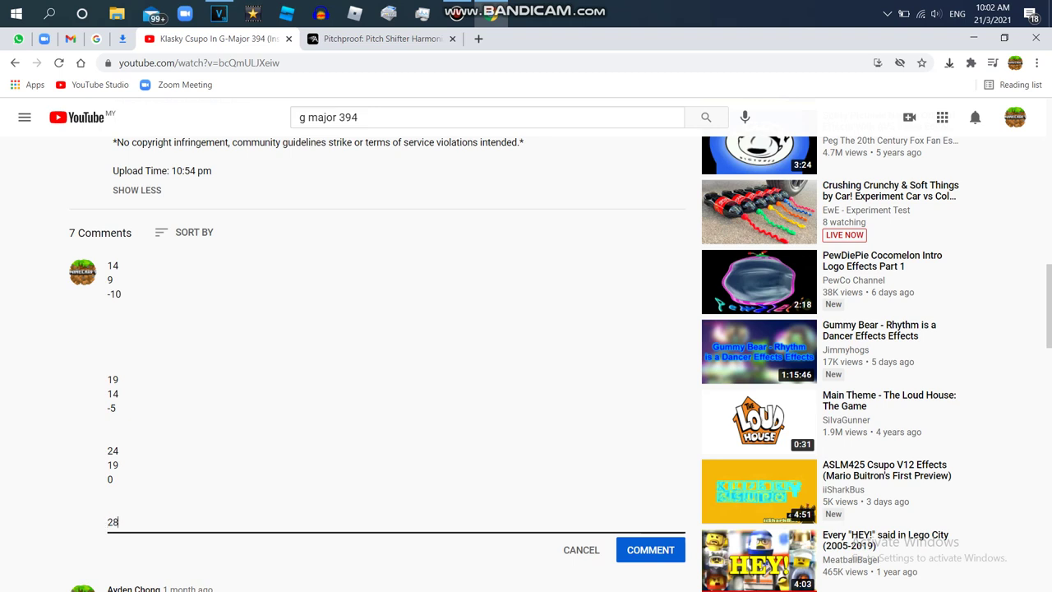
type("28")
key("Return")
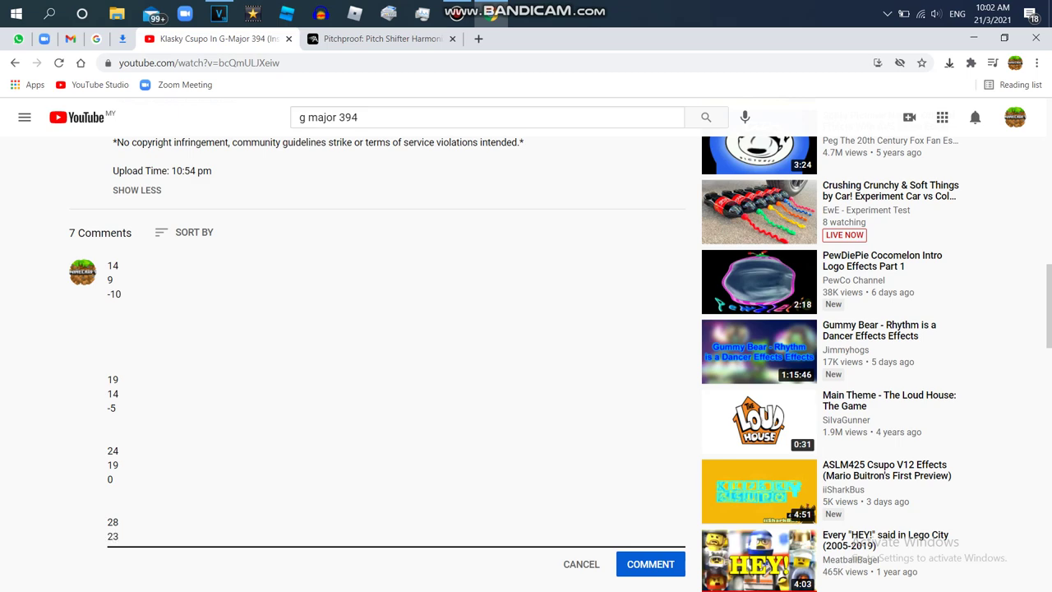
type("23")
key("Return")
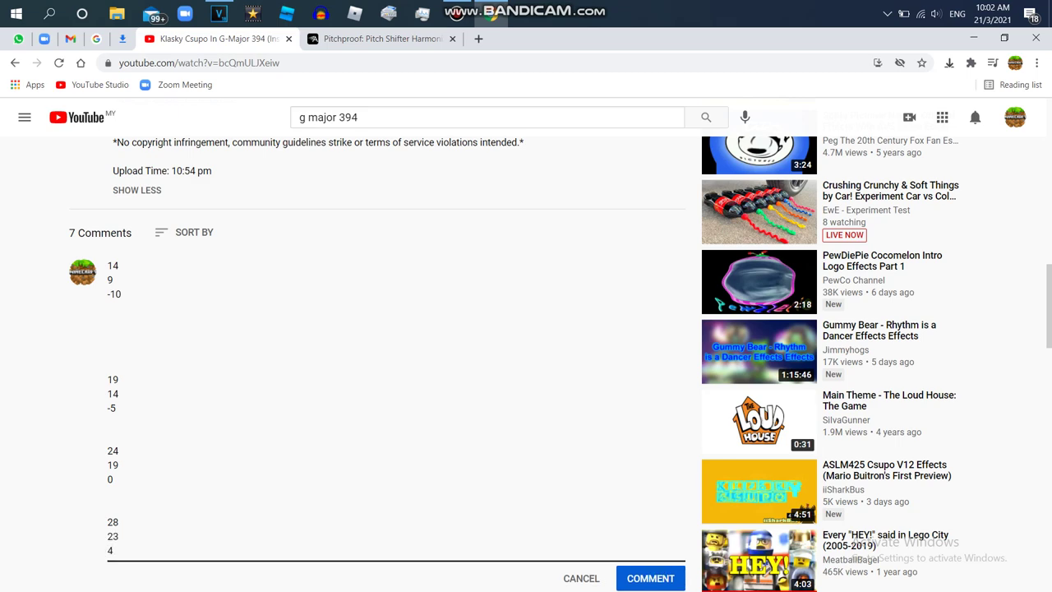
- Remove the opening 14, 9, -10 group and its blank lines from the draft, and post the comment with its full text expanded
scroll(526, 362, "down", 5)
scroll(525, 362, "up", 5)
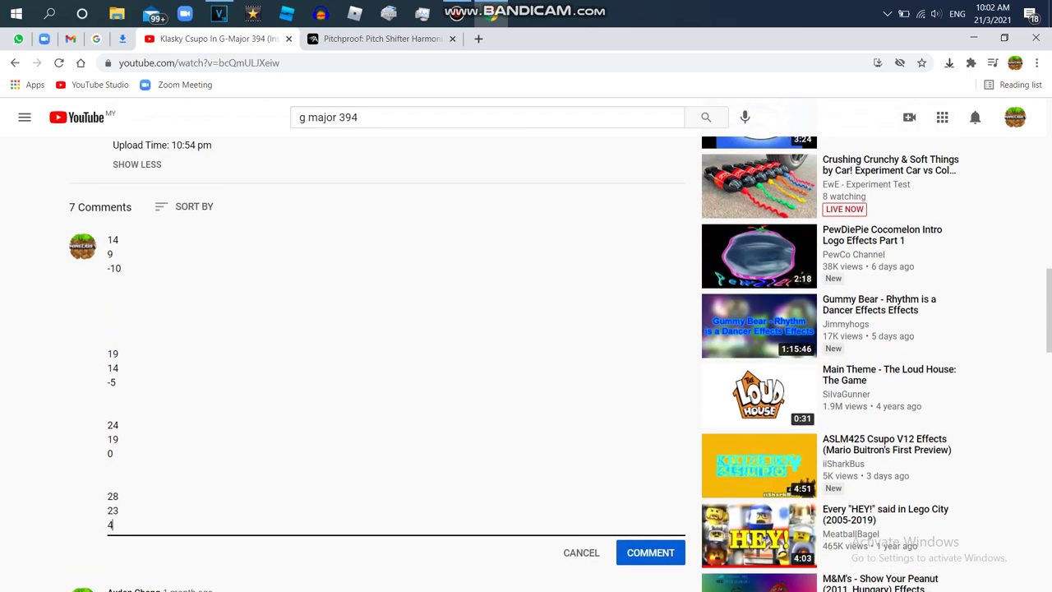
scroll(526, 362, "down", 1)
left_click_drag(109, 282, 108, 225)
key("BackSpace")
key("BackSpace")
key("BackSpace")
key("BackSpace")
key("BackSpace")
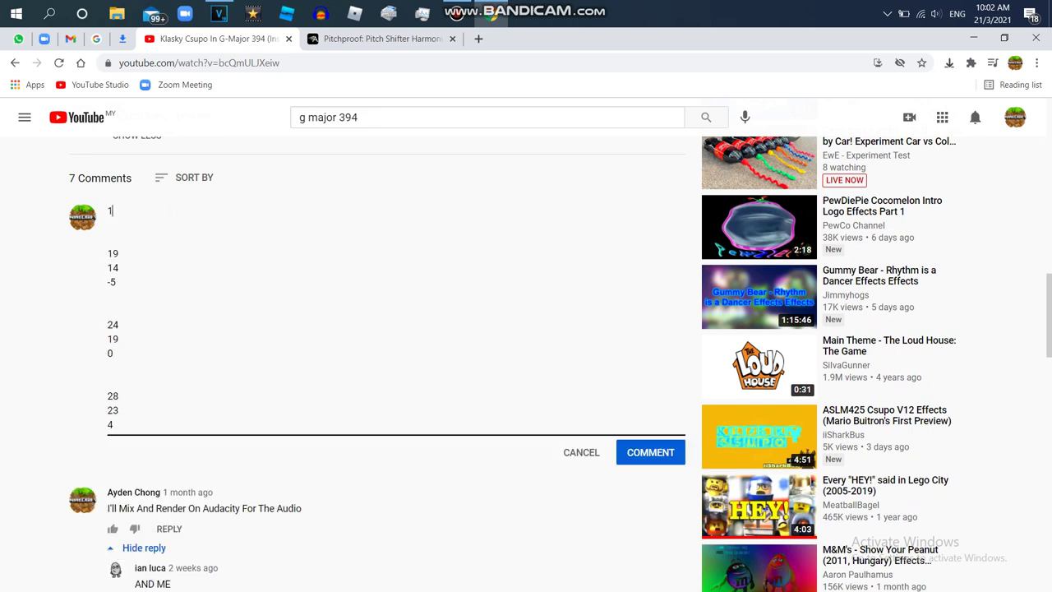
left_click(648, 438)
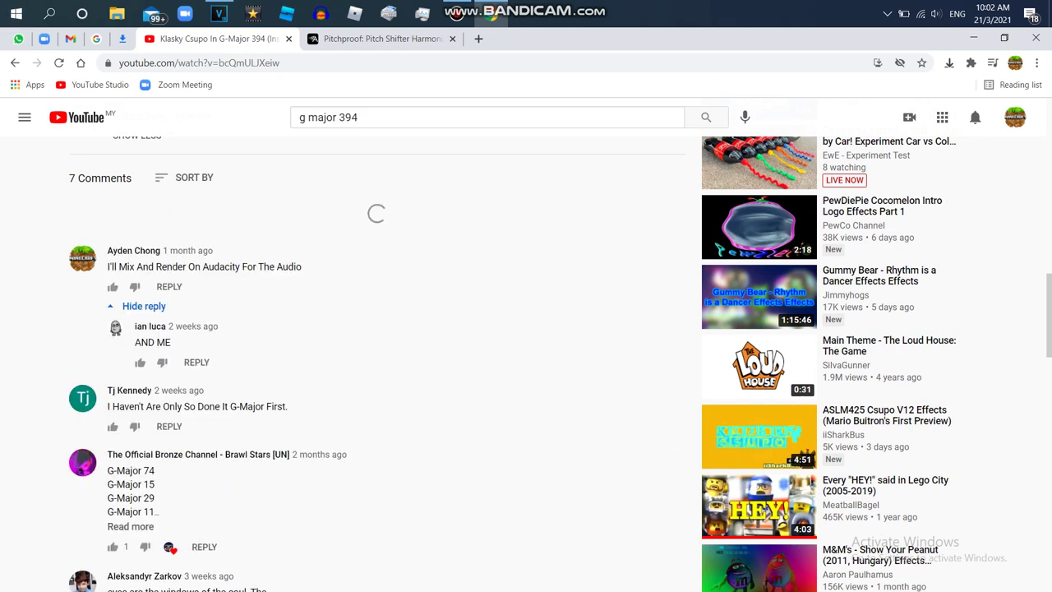
left_click(130, 331)
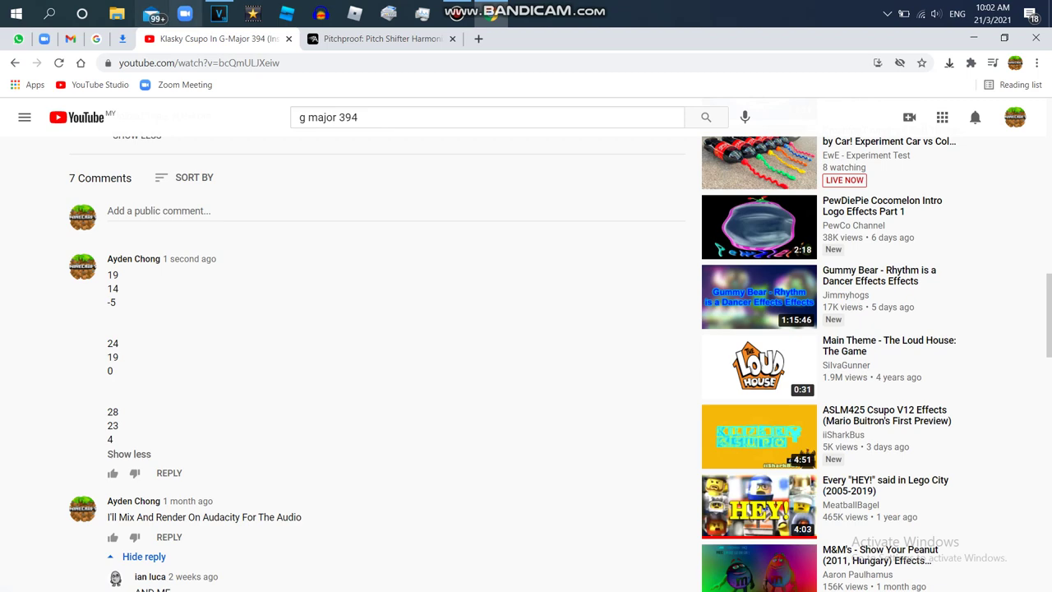
- Switch to VEGAS Pro and set the logo clip's audio event to the élastique Pro method with a pitch change of 19
left_click(218, 13)
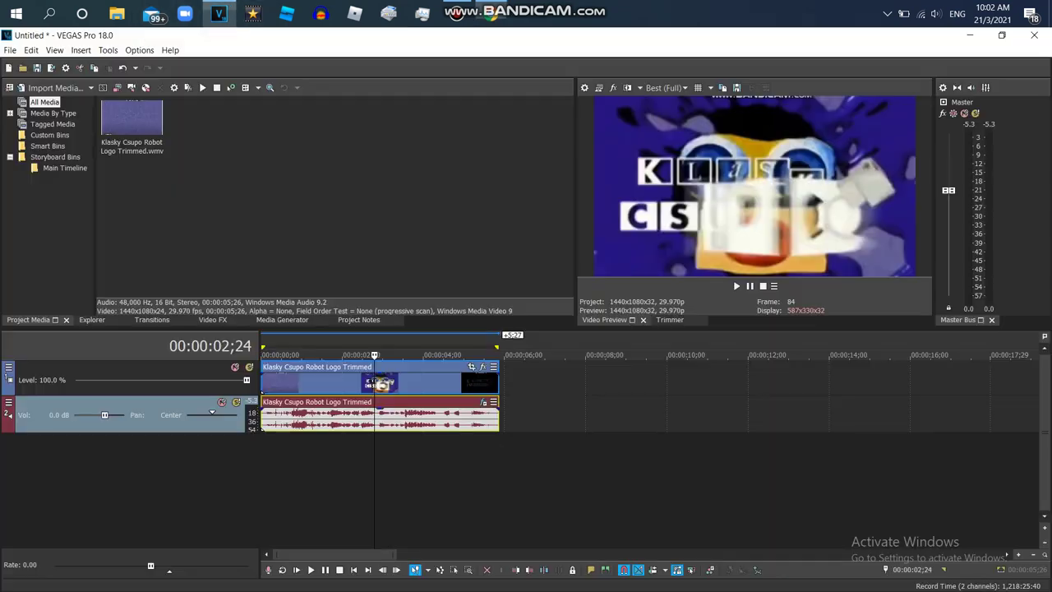
right_click(354, 418)
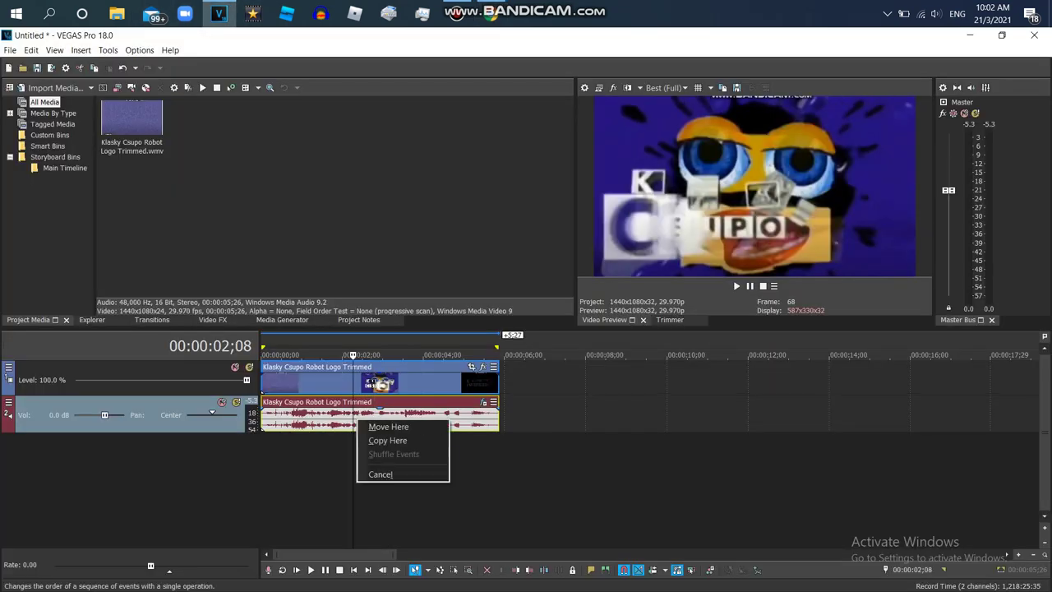
left_click(343, 415)
right_click(343, 415)
left_click(387, 583)
left_click(587, 257)
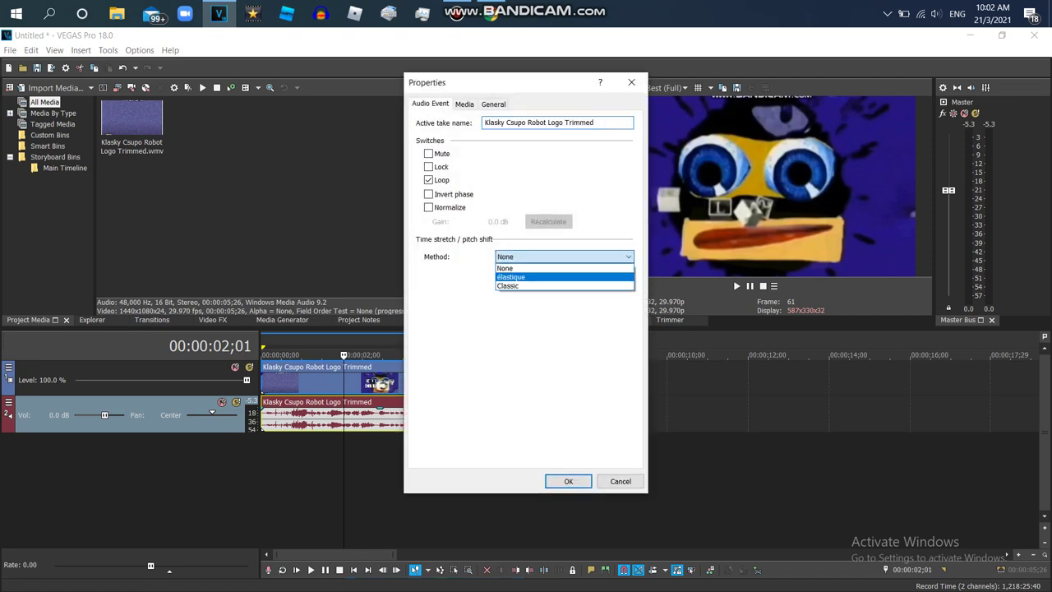
left_click(585, 277)
left_click(587, 275)
left_click(585, 286)
double_click(591, 328)
type("1")
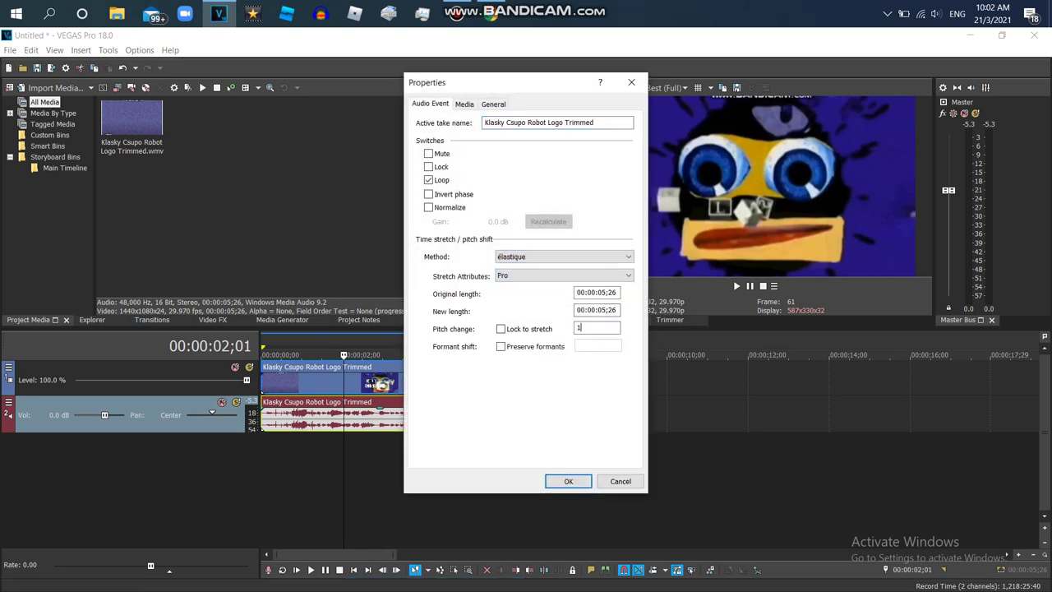
type("9")
key("Return")
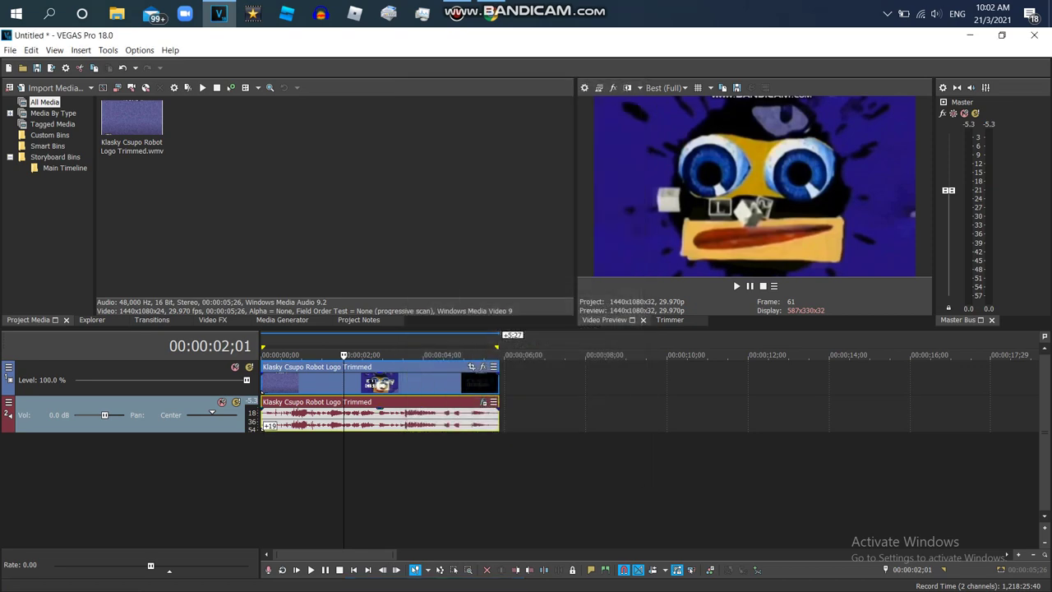
- Duplicate the audio track and restore the VEGAS Pro window to a smaller size over the posted comment
right_click(649, 418)
left_click(707, 306)
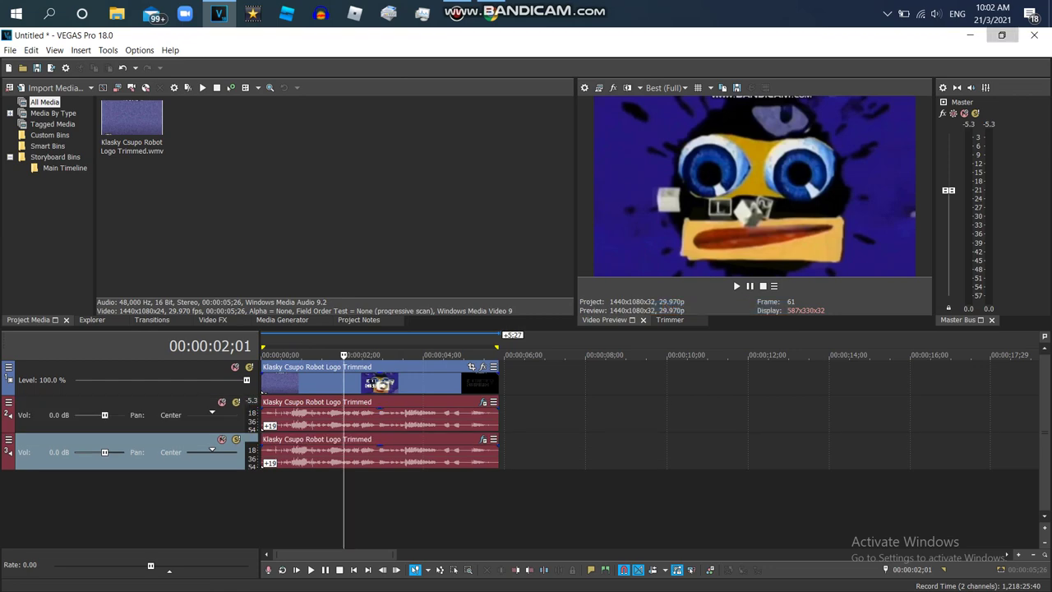
left_click(1001, 36)
- Set the pitch change of the duplicated audio event on track 3 to 14
right_click(689, 502)
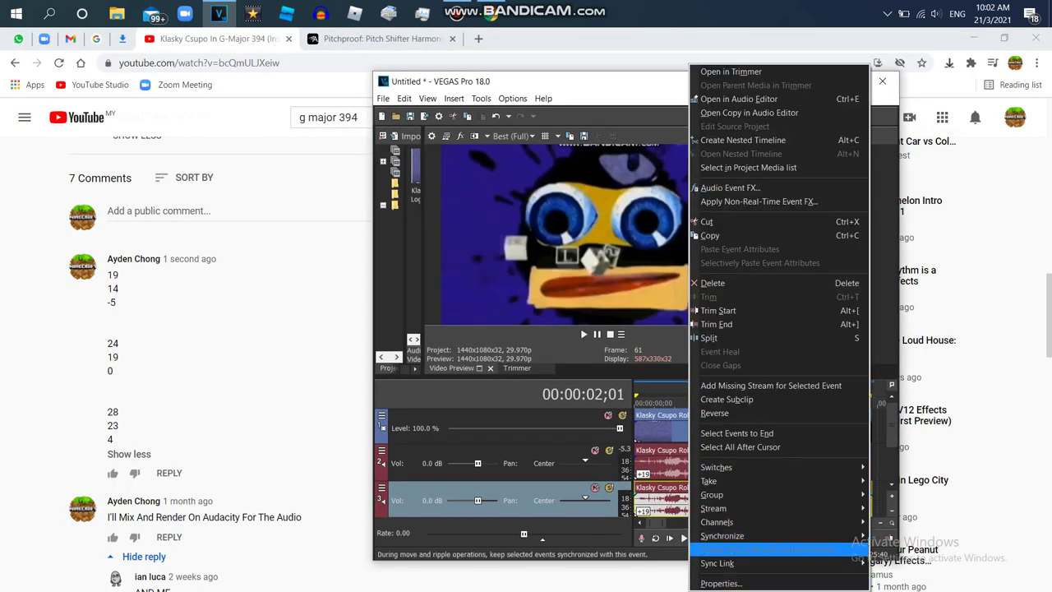
left_click(723, 582)
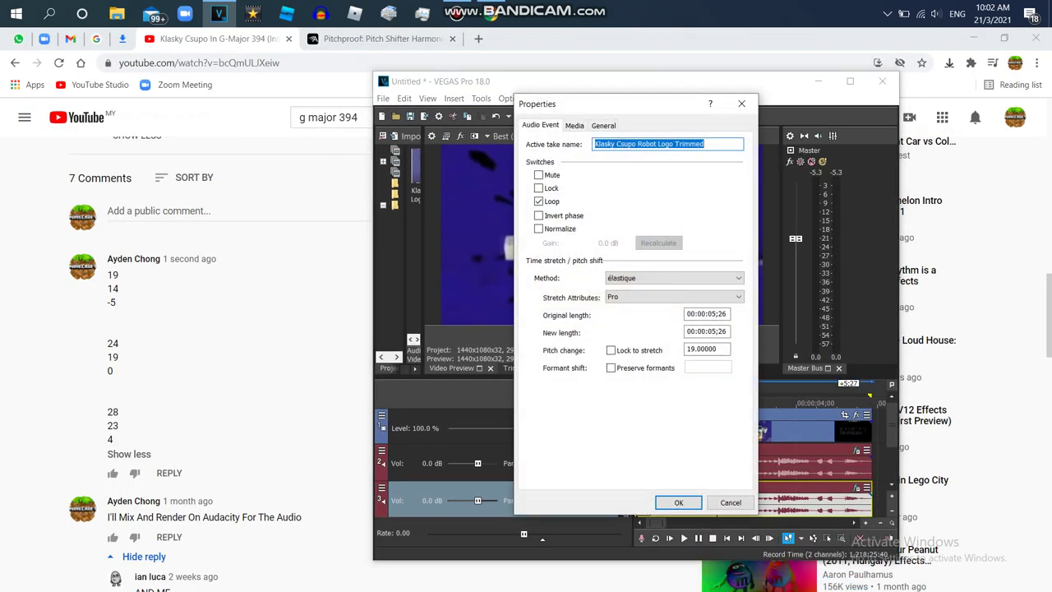
left_click_drag(719, 350, 692, 349)
type("4")
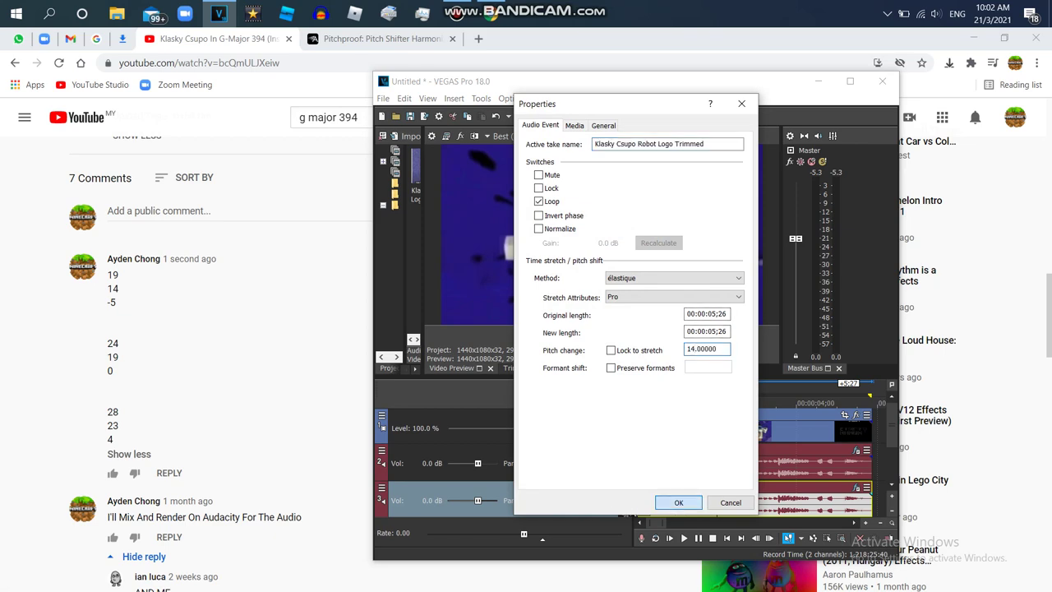
left_click(679, 502)
- Duplicate audio track 3 and set the pitch change of the copied event to -5
scroll(891, 444, "down", 1)
right_click(879, 467)
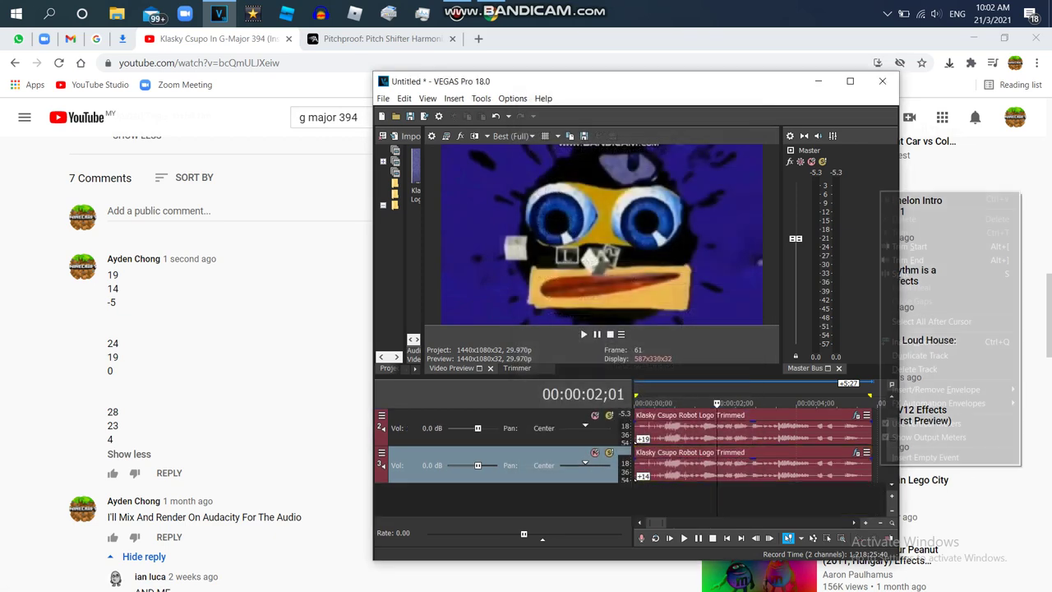
left_click(918, 355)
right_click(731, 503)
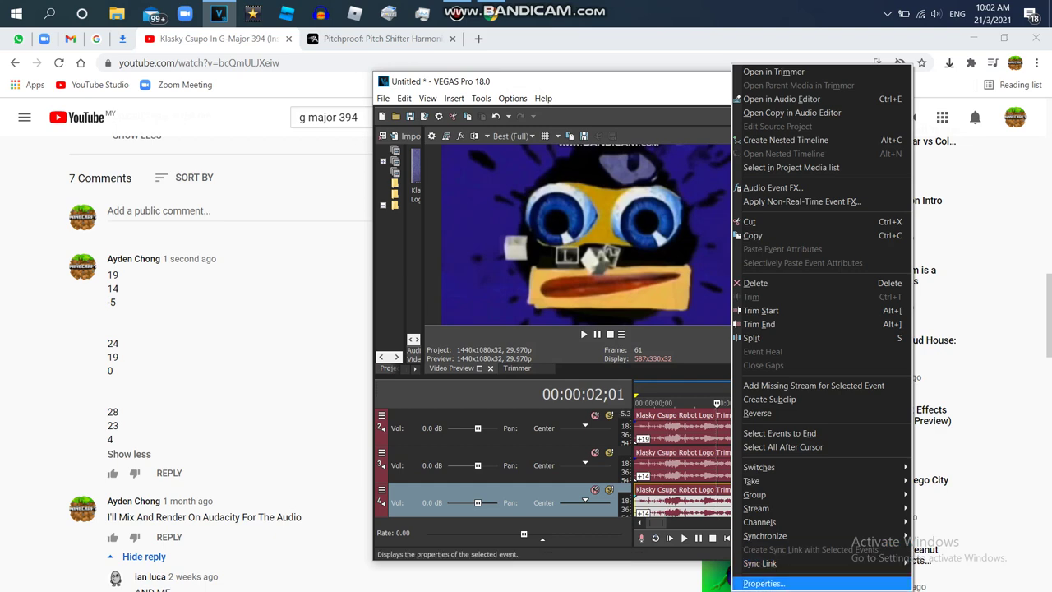
left_click(764, 583)
key("ctrl+a")
type("-")
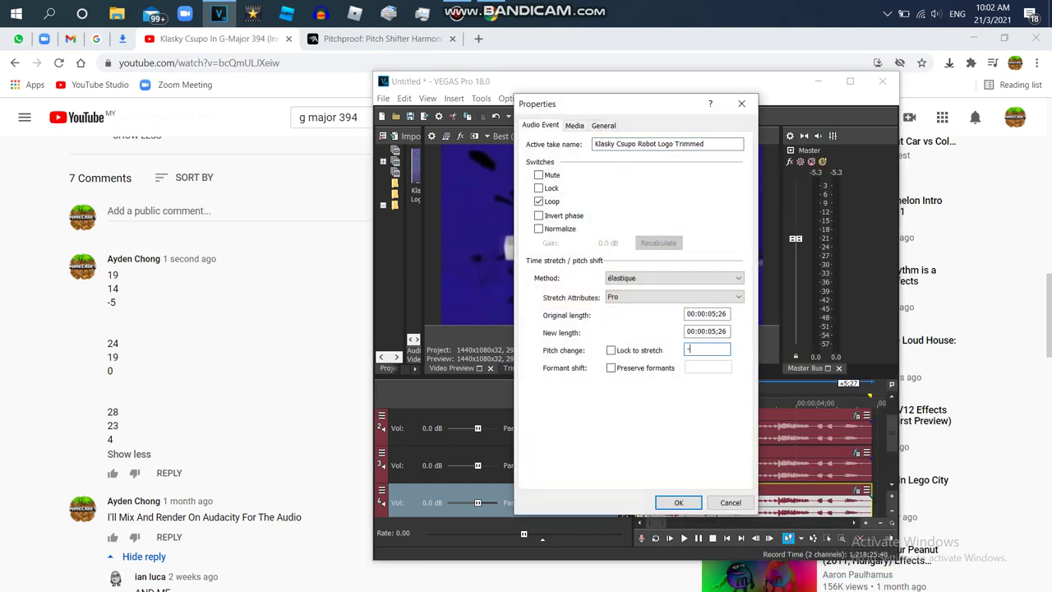
left_click(679, 502)
- Duplicate the audio track pitched -5 and set the copied event's pitch change to 24
left_click_drag(892, 433, 892, 462)
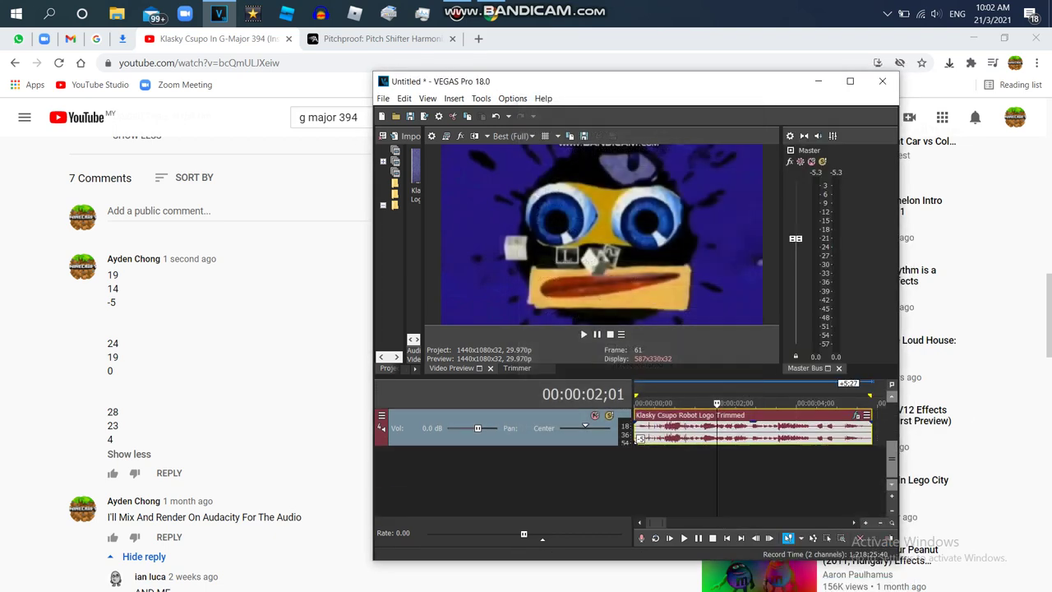
right_click(876, 426)
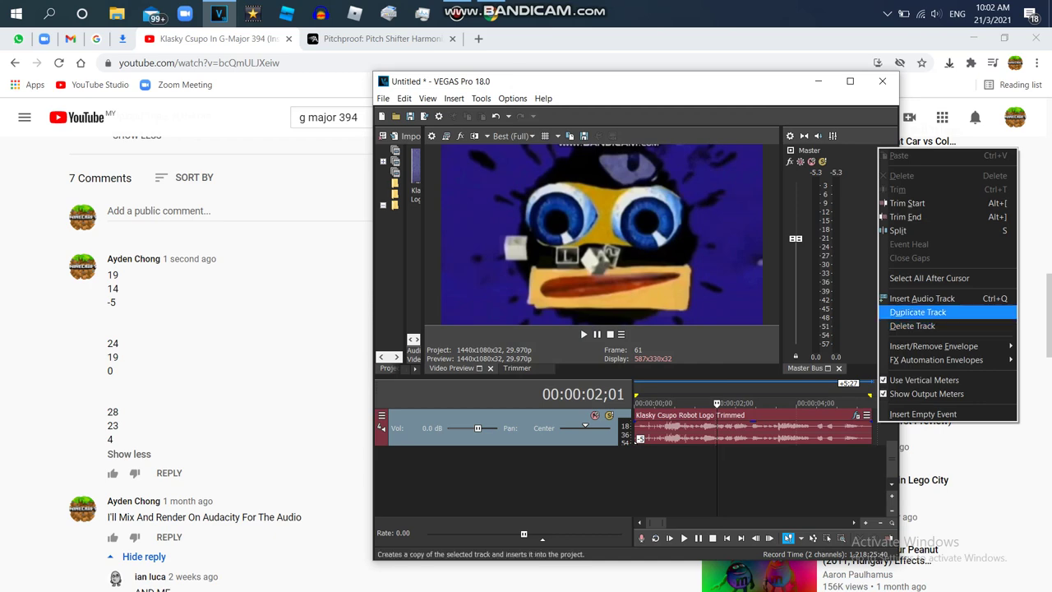
left_click(898, 312)
right_click(787, 465)
left_click(830, 575)
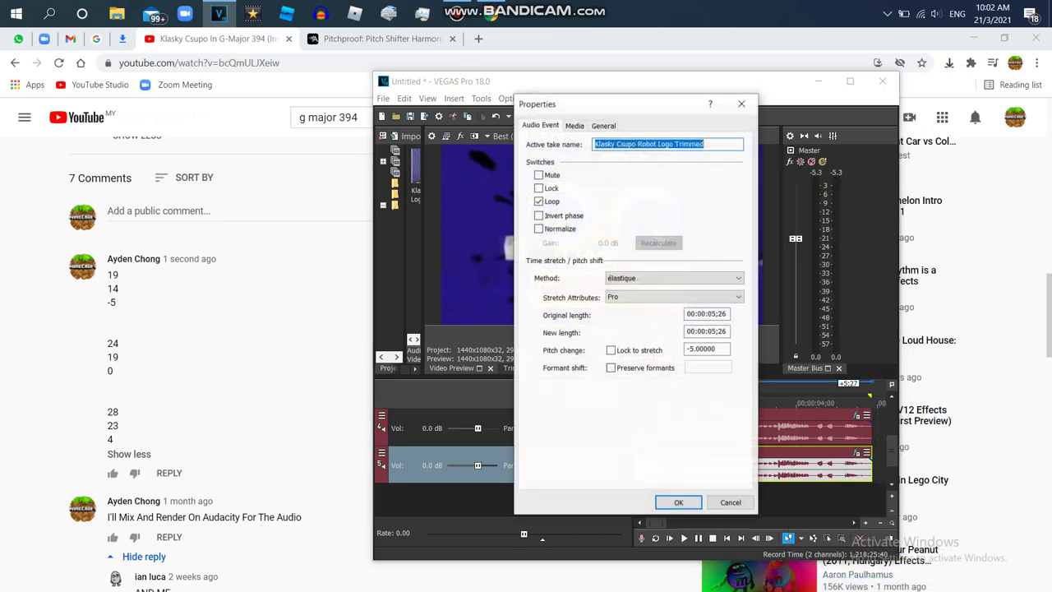
left_click(678, 502)
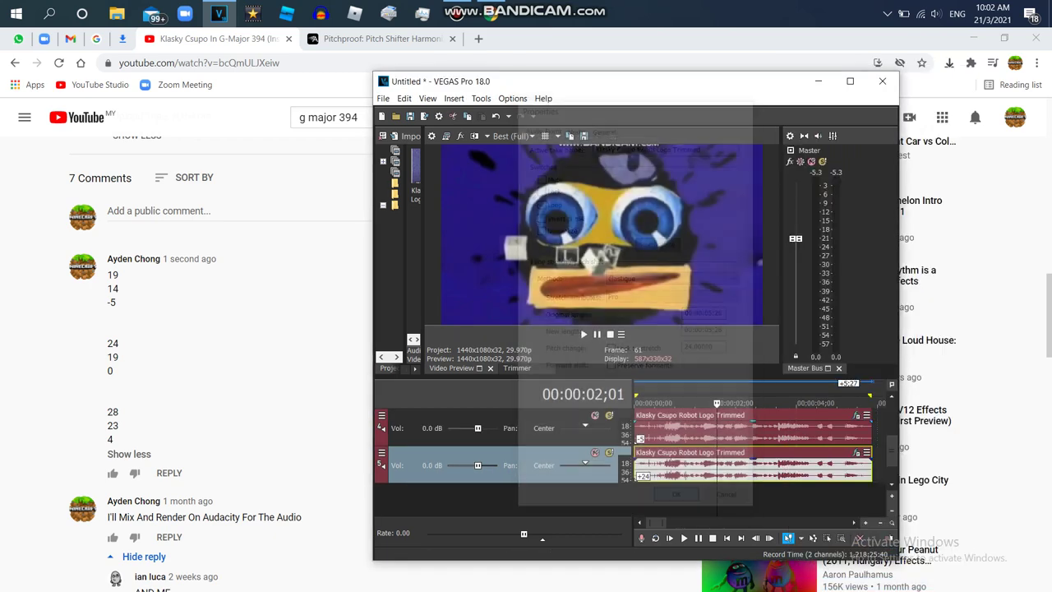
- Duplicate audio track 5 and set the pitch change of the event on the new track to 19
scroll(876, 427, "down", 1)
right_click(876, 426)
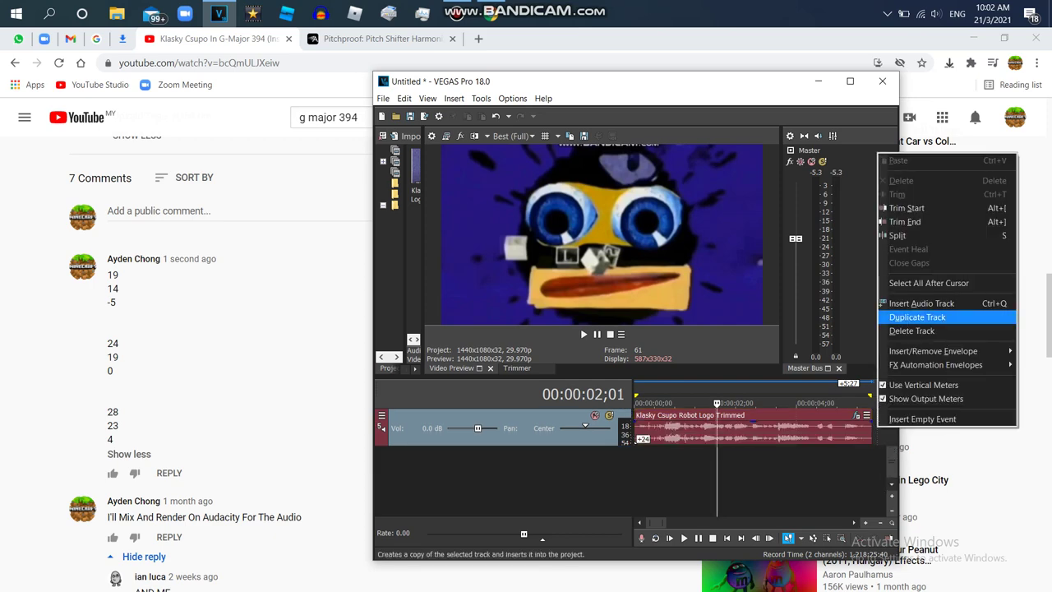
left_click(916, 316)
right_click(756, 466)
left_click(791, 582)
left_click_drag(721, 350, 684, 350)
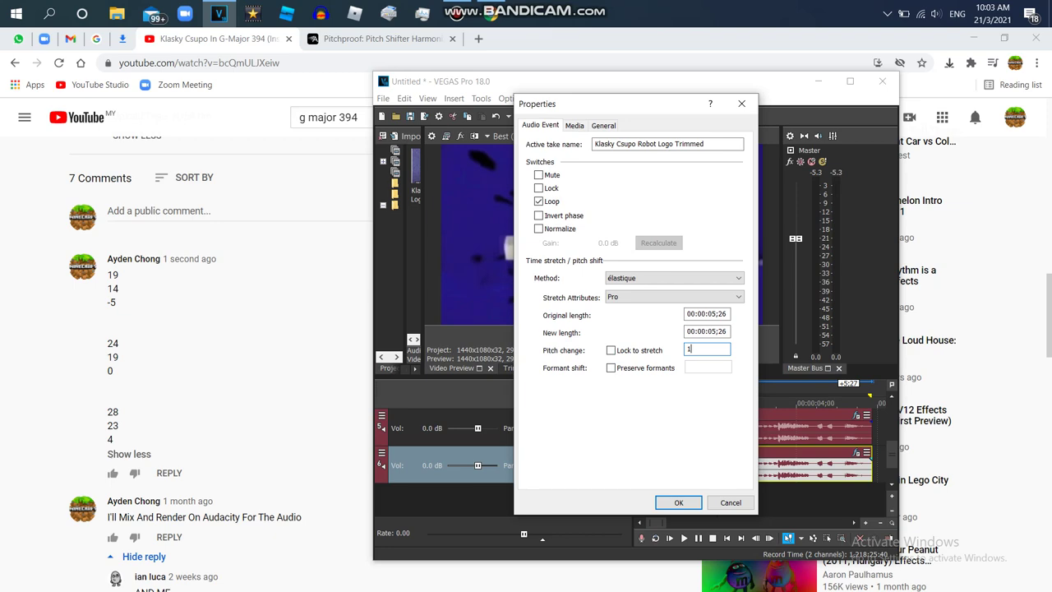
left_click(678, 502)
- Duplicate audio track 6 and set the pitch change of the event on the new track to 0
right_click(878, 465)
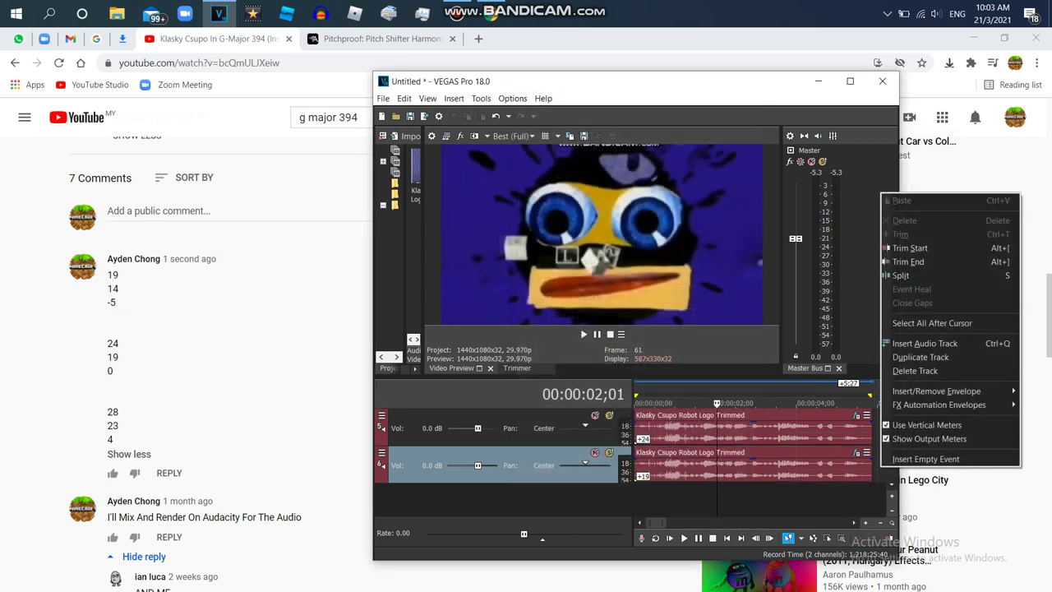
left_click(920, 356)
right_click(768, 502)
left_click(799, 583)
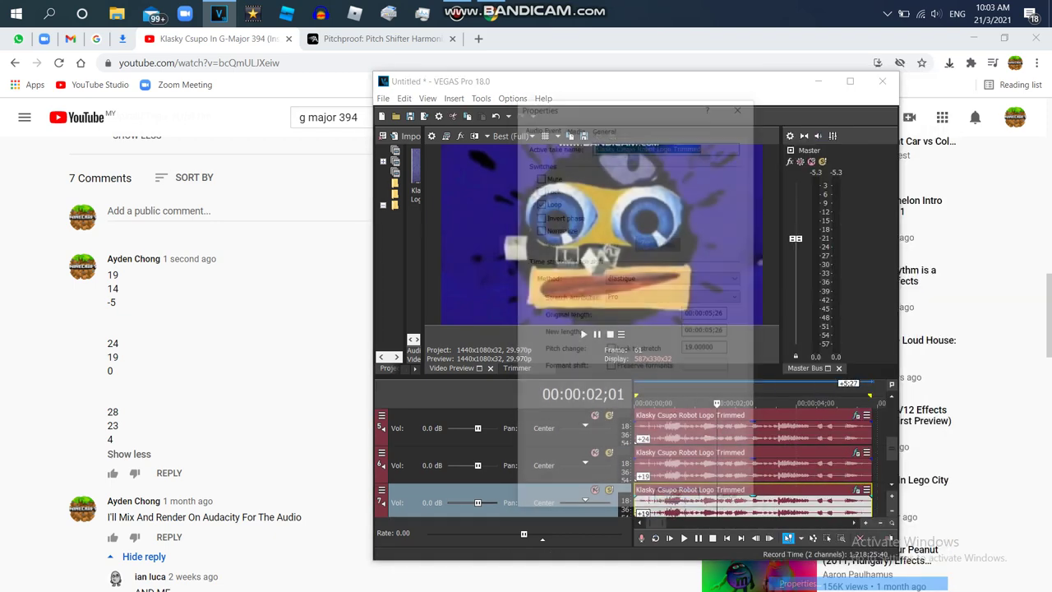
double_click(702, 350)
type("0")
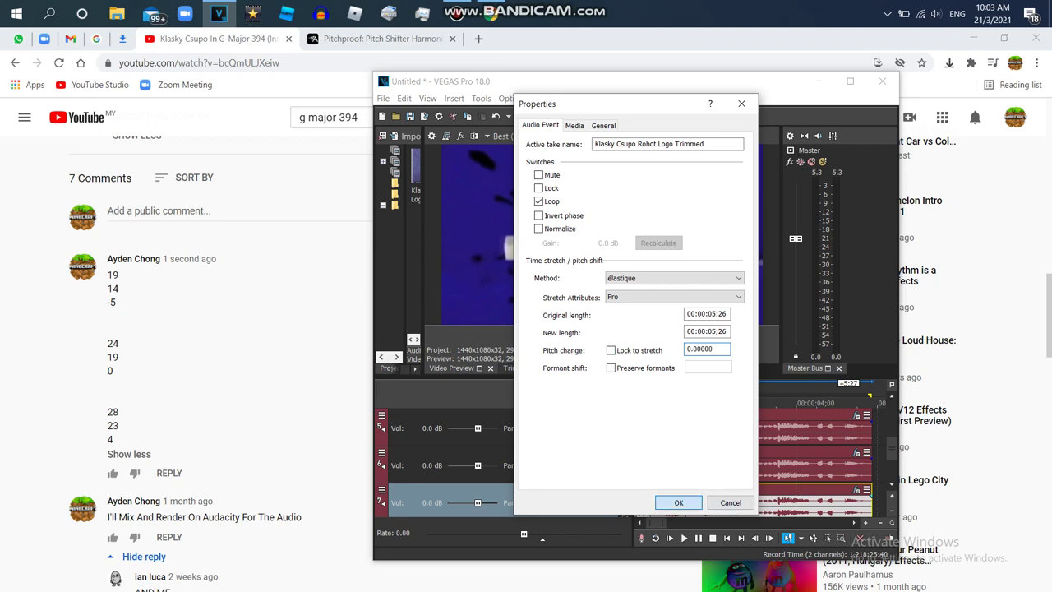
left_click(677, 502)
- Duplicate the unpitched audio track 7 and set the copied event to élastique Pro with a pitch change of 24
left_click_drag(892, 448, 891, 470)
right_click(882, 429)
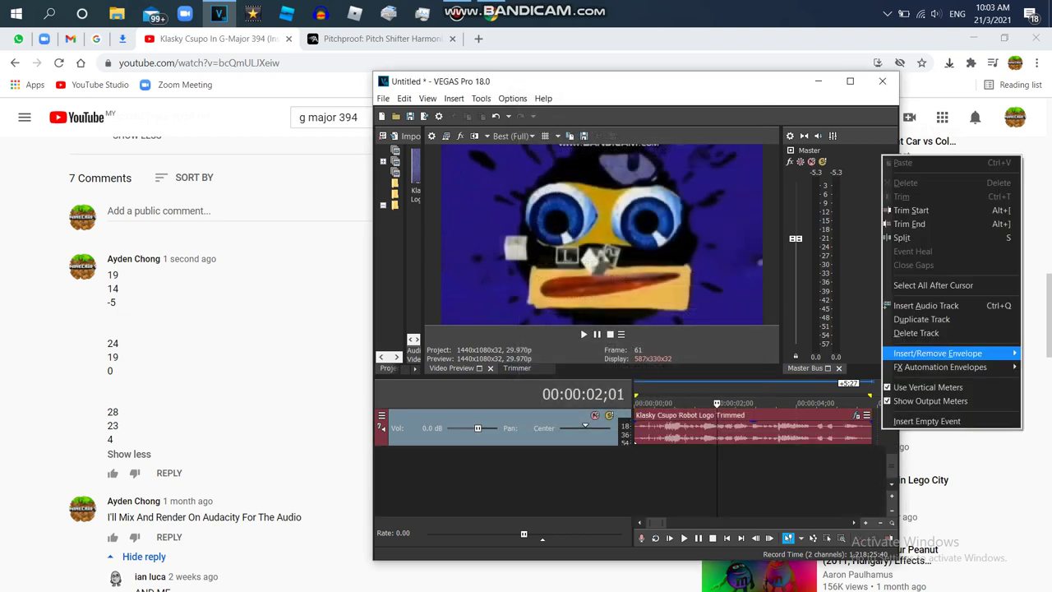
left_click(921, 319)
right_click(782, 465)
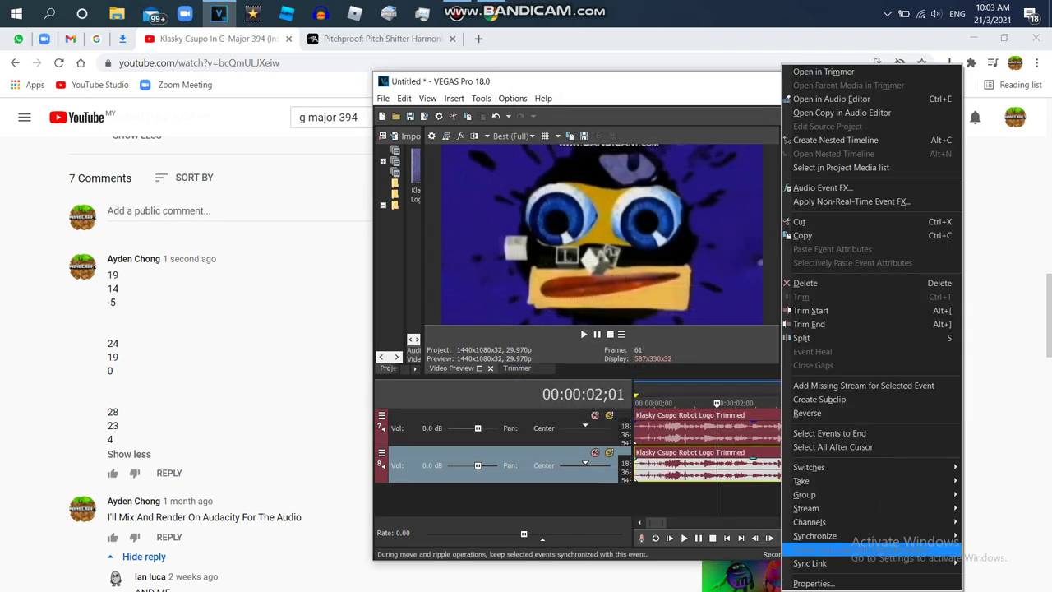
left_click(806, 584)
left_click(674, 278)
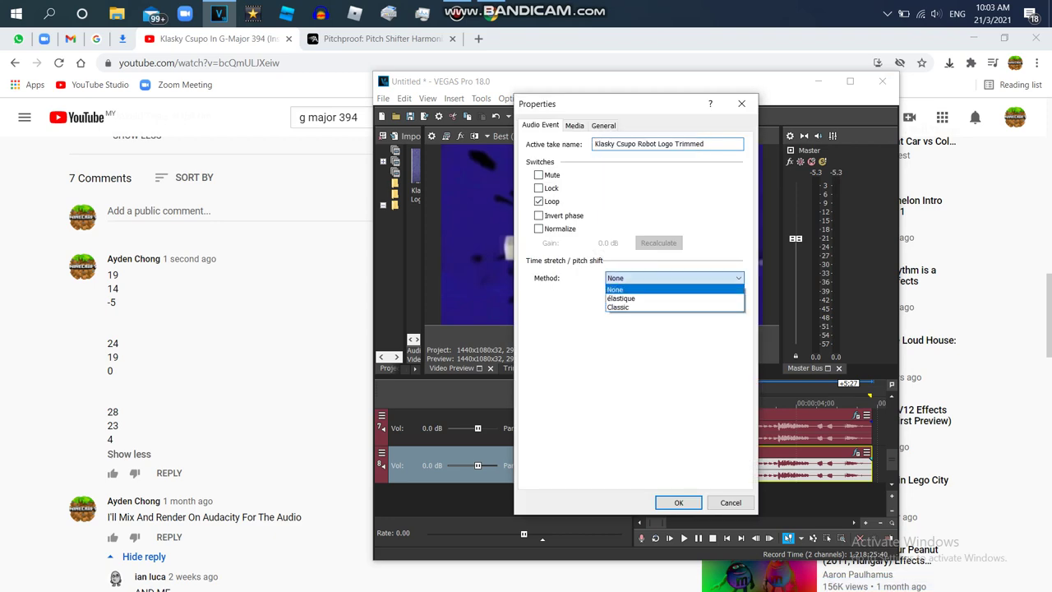
left_click(657, 298)
left_click(657, 297)
left_click(657, 306)
double_click(701, 350)
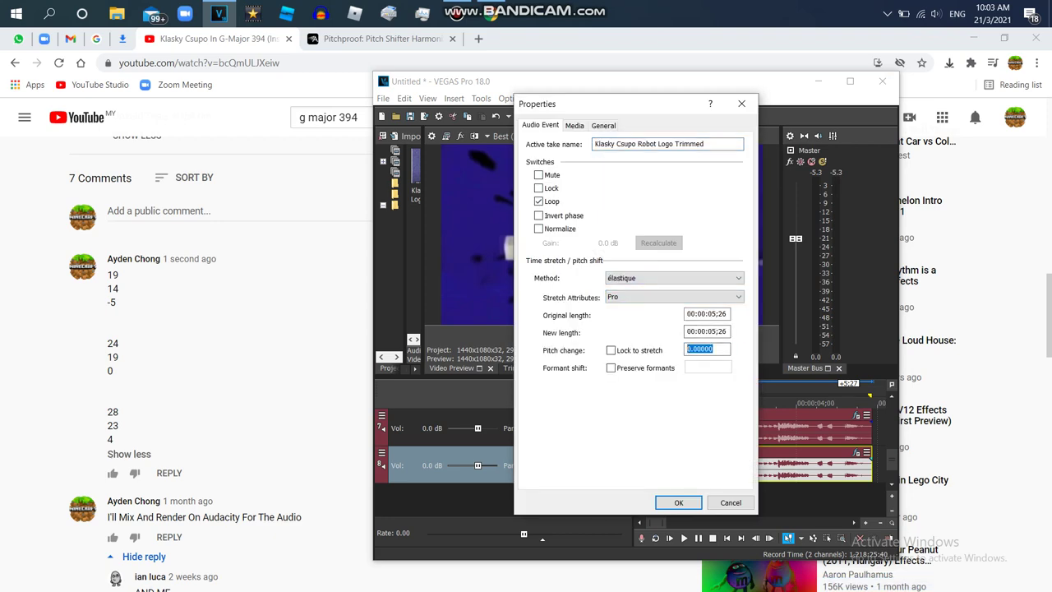
key("Return")
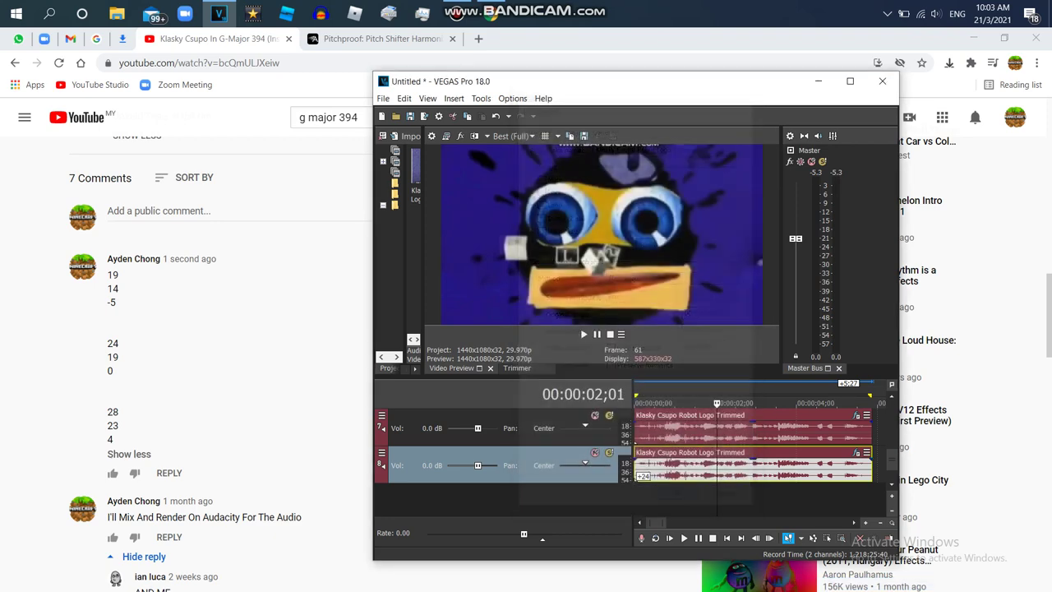
- Duplicate audio track 8 and set the pitch change of the copied event to 23
right_click(884, 469)
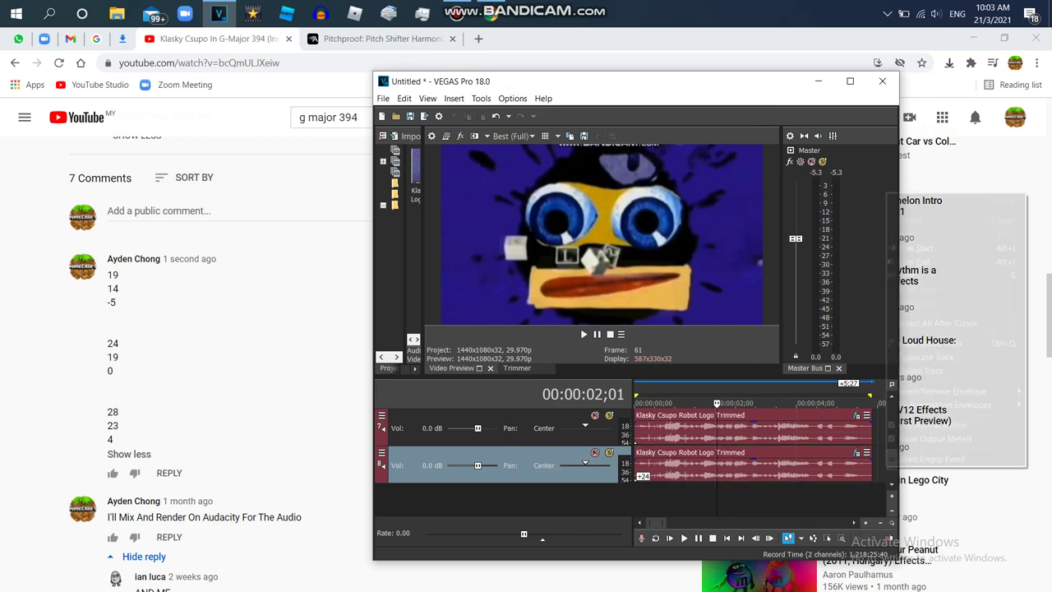
left_click(922, 357)
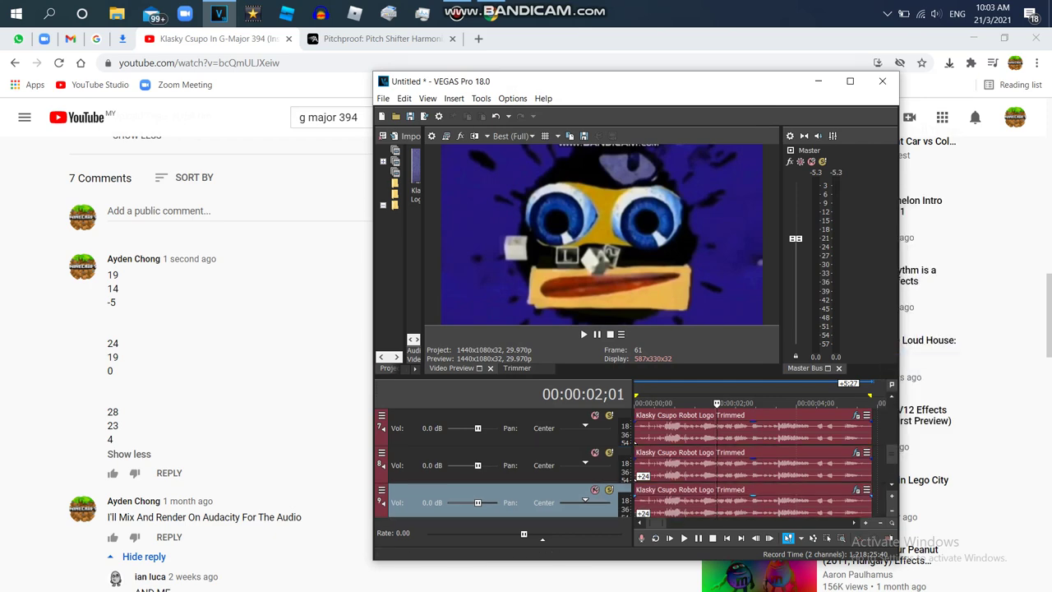
right_click(739, 503)
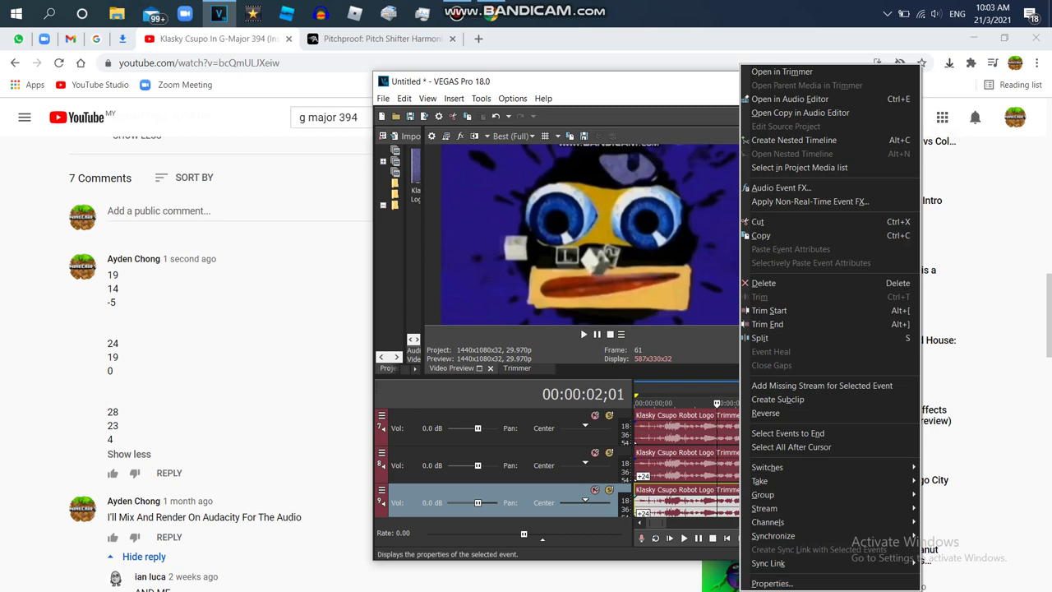
left_click(772, 583)
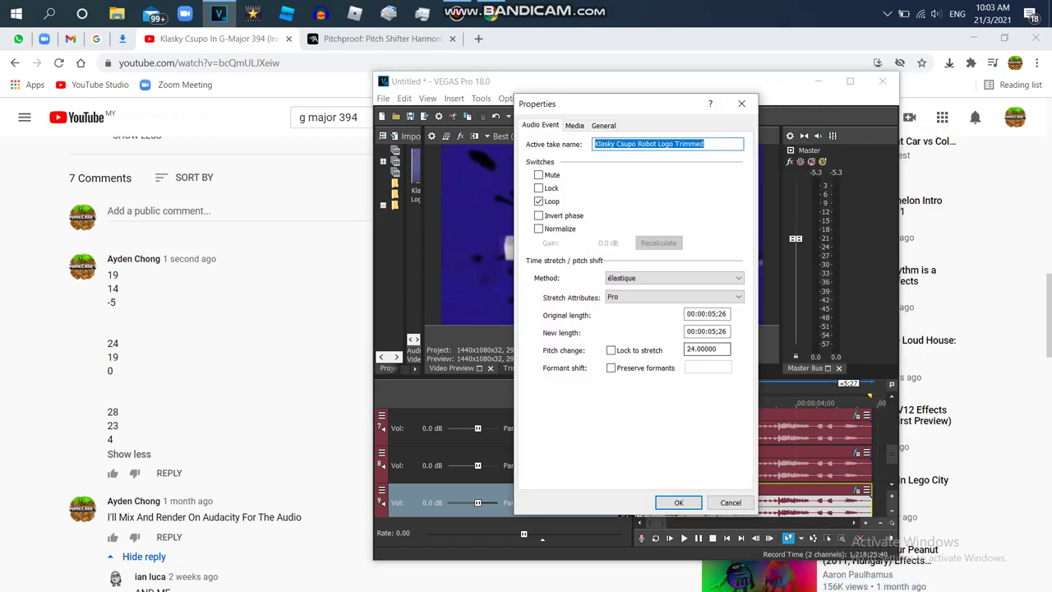
double_click(704, 350)
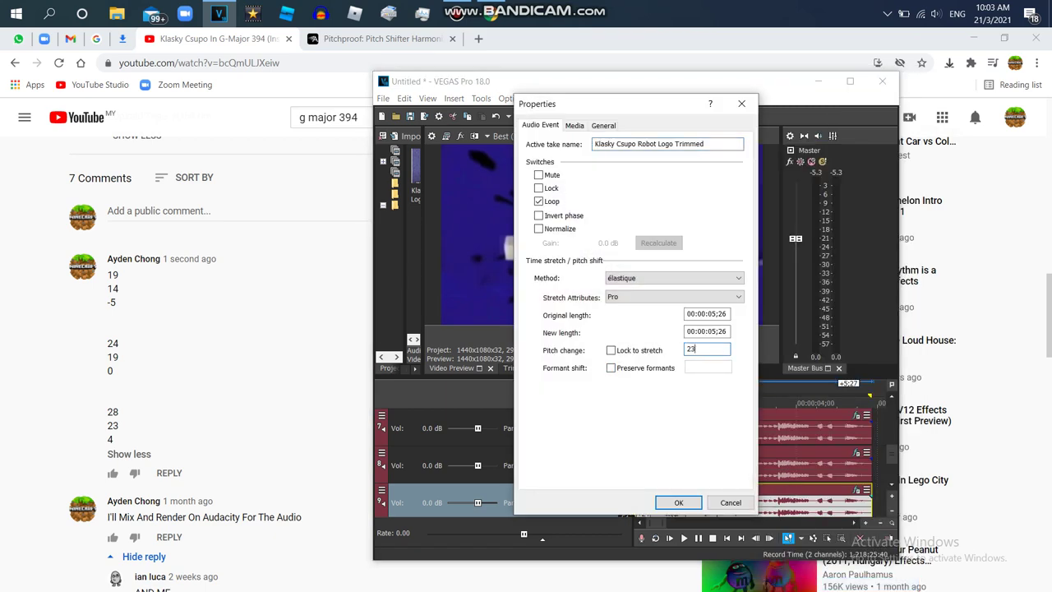
left_click(678, 502)
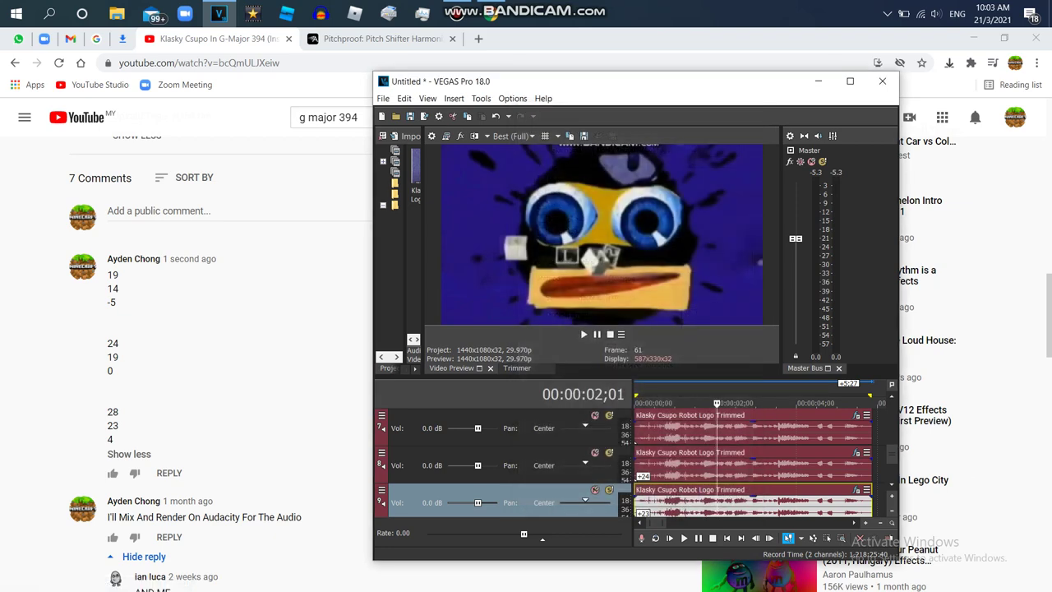
- Duplicate audio track 9 and set the pitch change of the copied event to 4
right_click(880, 505)
left_click(921, 393)
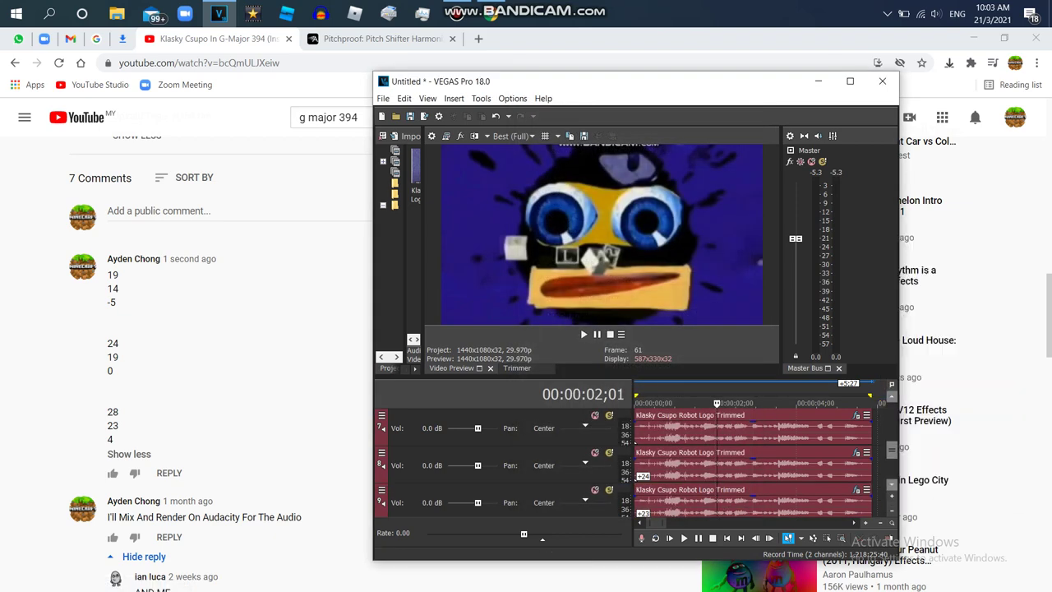
key("Delete")
right_click(835, 427)
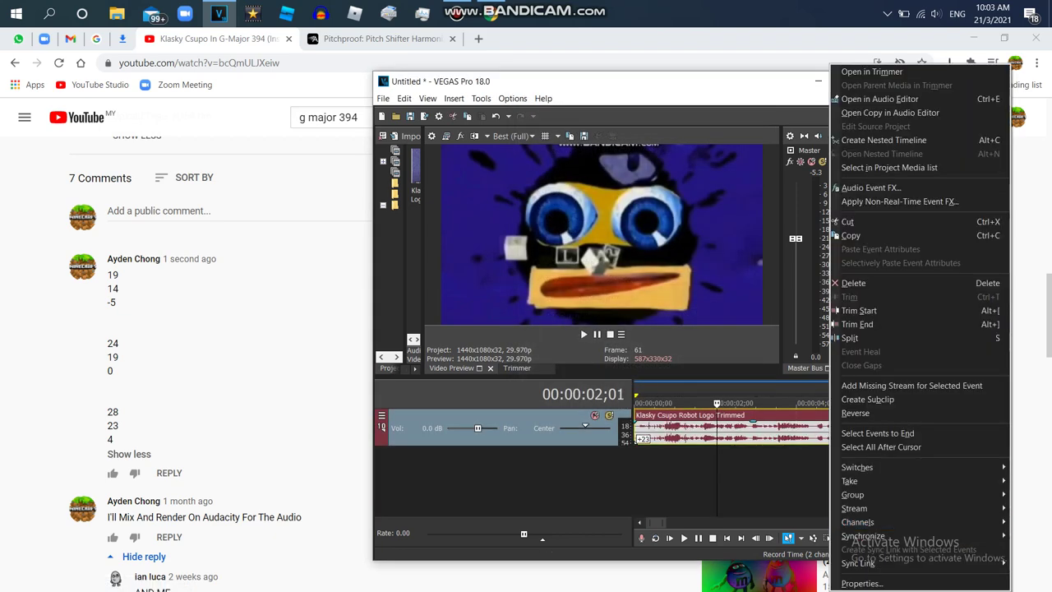
left_click(871, 580)
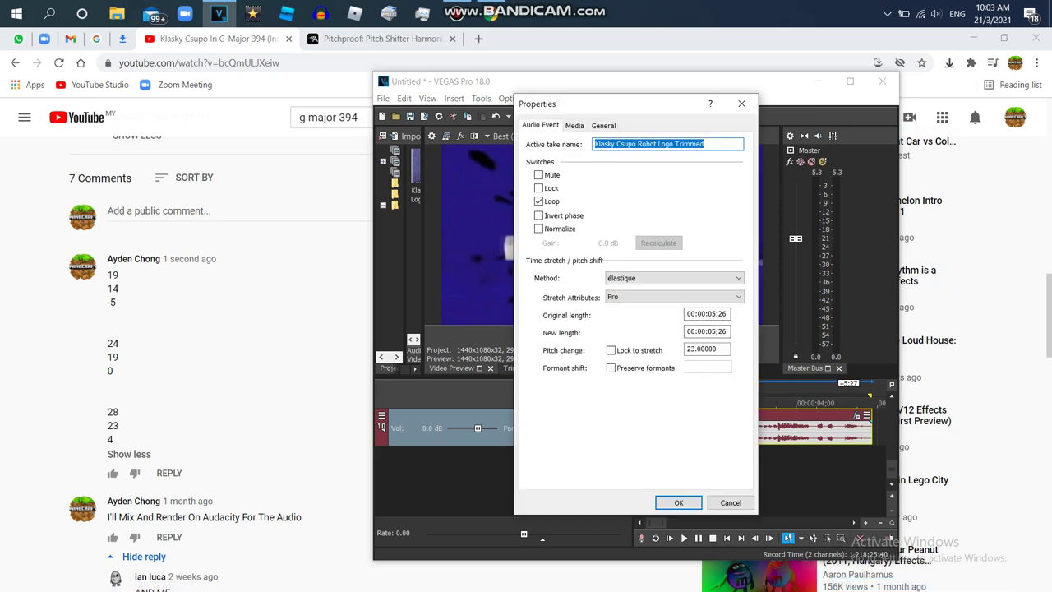
double_click(703, 349)
type("4")
key("Return")
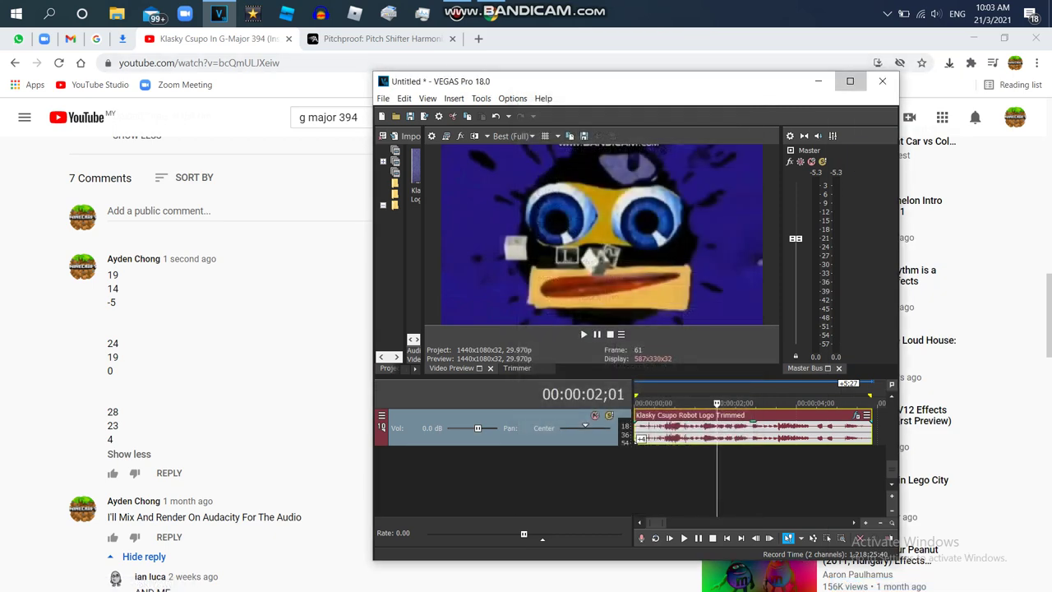
- Maximize the editor window and inspect the ExpressFX Distortion and last Pitch Shift settings on track 8's audio event
left_click(850, 81)
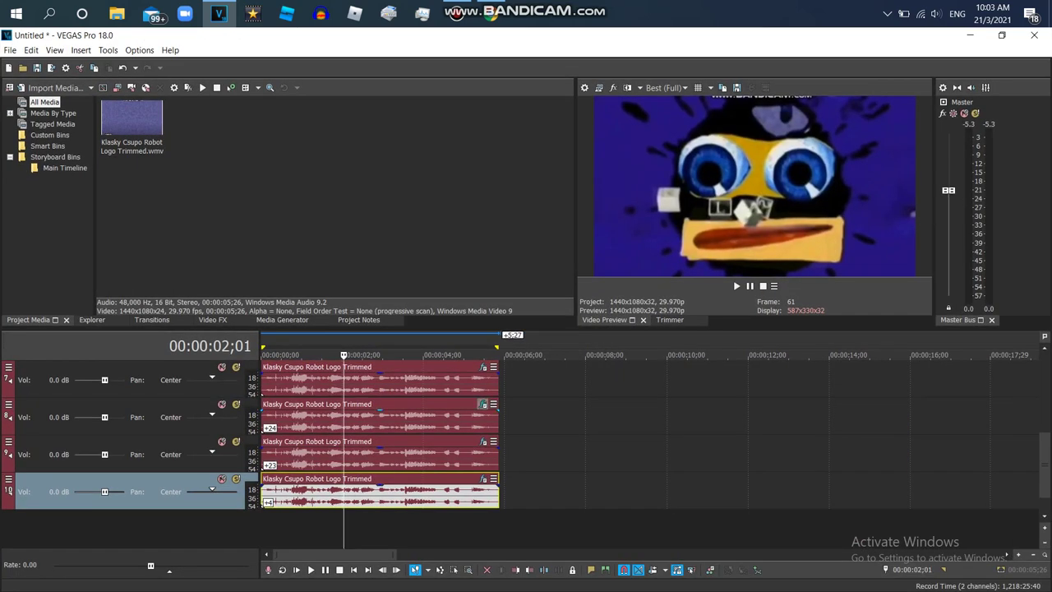
left_click(484, 404)
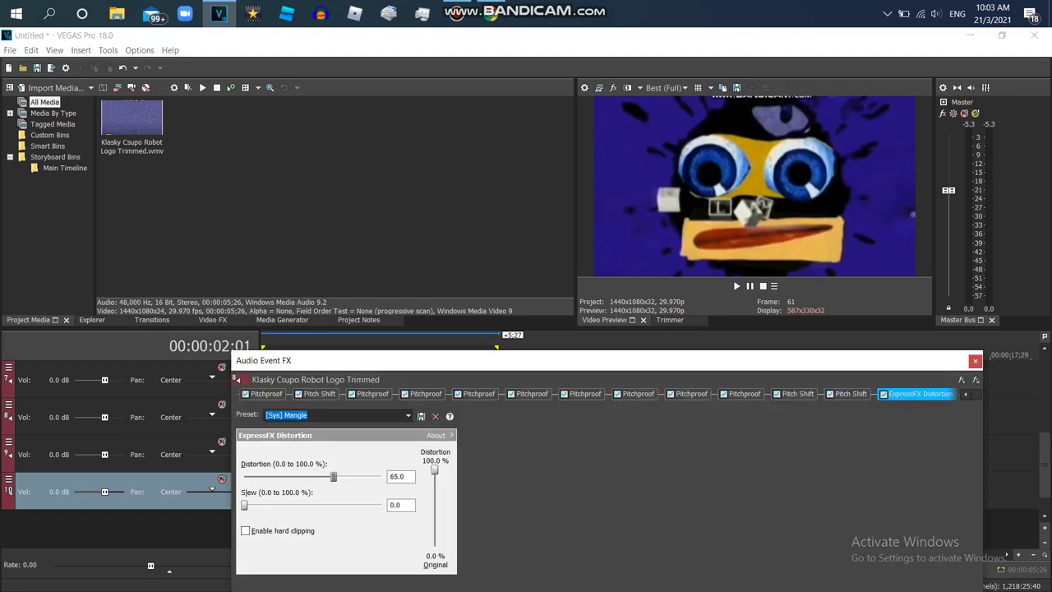
left_click(850, 395)
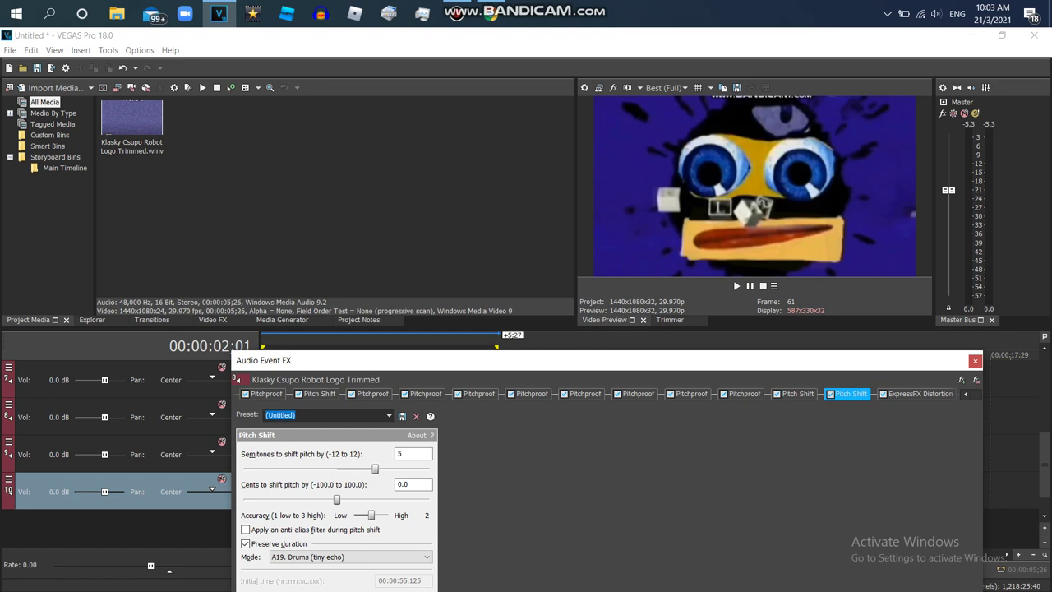
left_click(976, 361)
- Play the project from the start to preview the layered audio tracks, and pause partway through the clip
double_click(411, 493)
left_click_drag(1045, 464, 1044, 390)
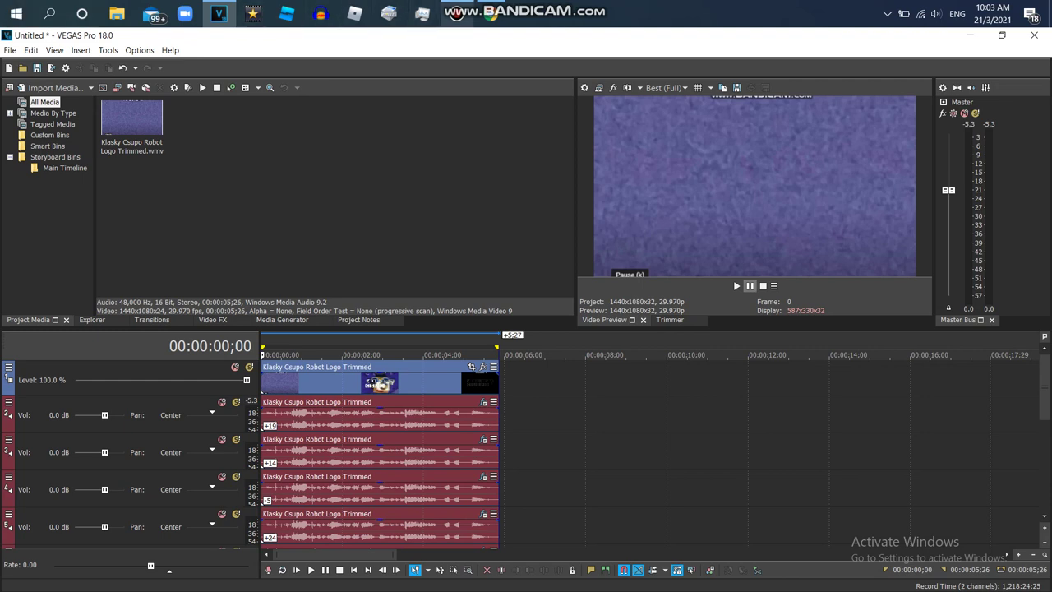
key("space")
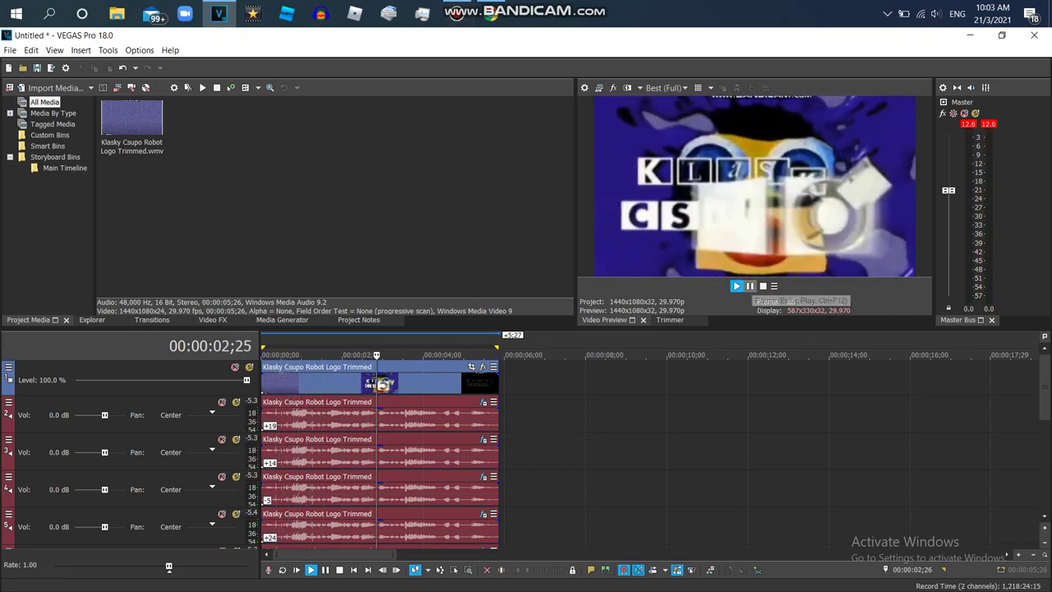
left_click(750, 286)
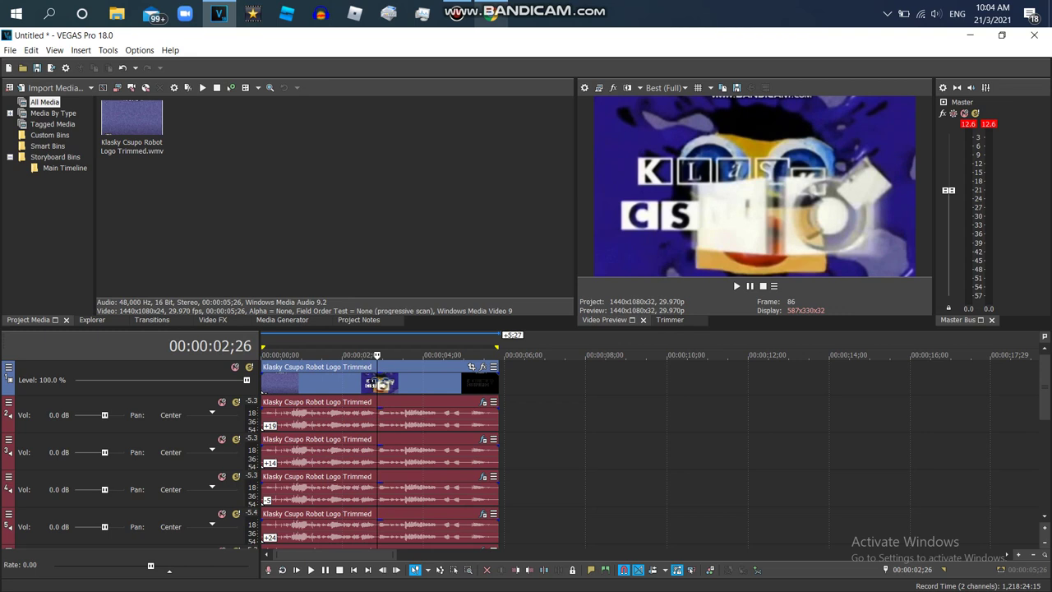
- Lower the master bus volume to -16.4 dB
mouse_move(490, 14)
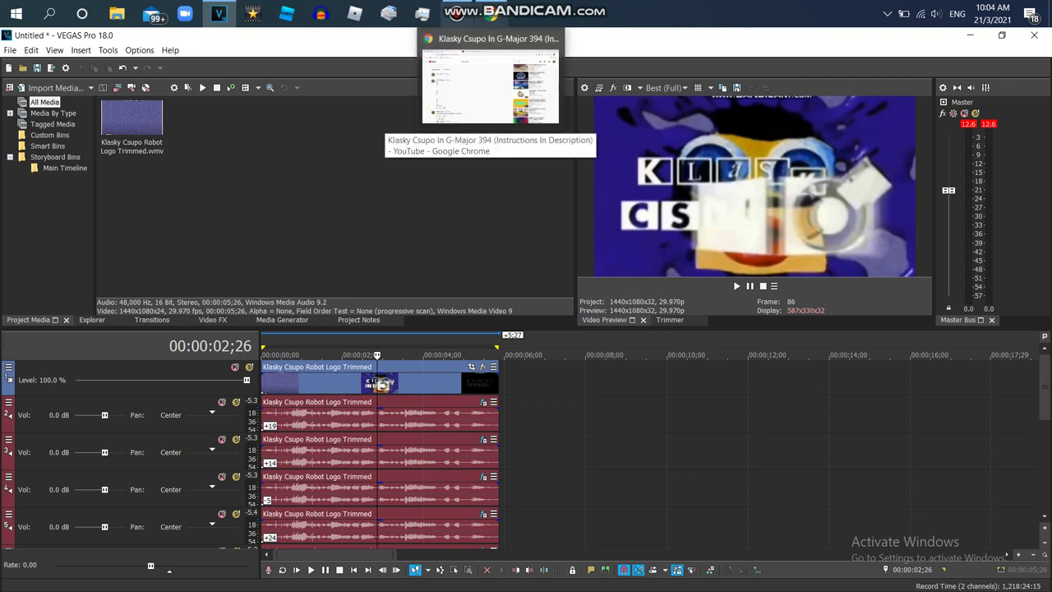
left_click(458, 14)
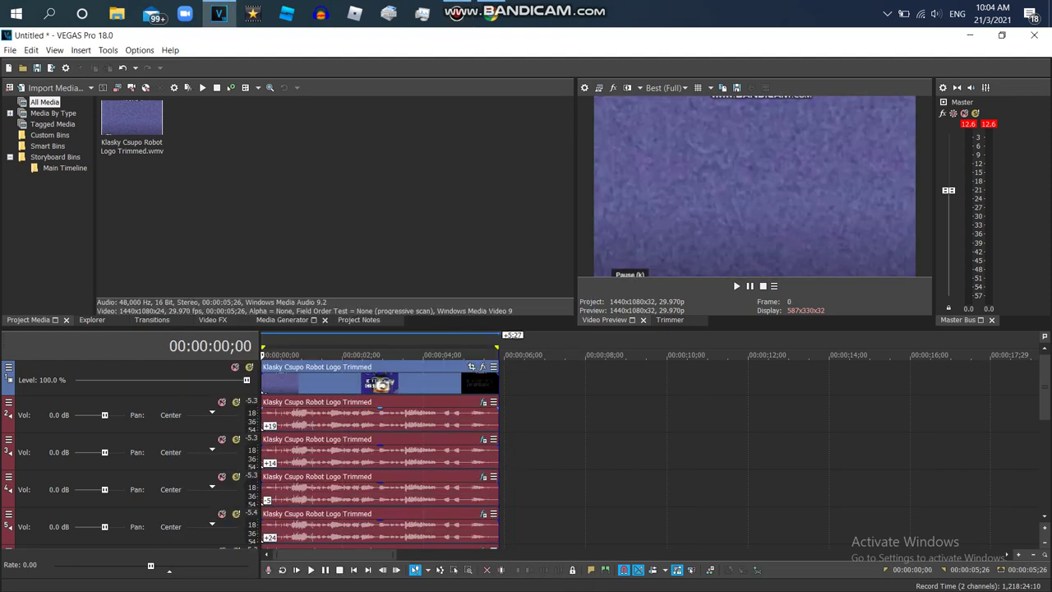
left_click_drag(948, 191, 948, 225)
left_click(458, 14)
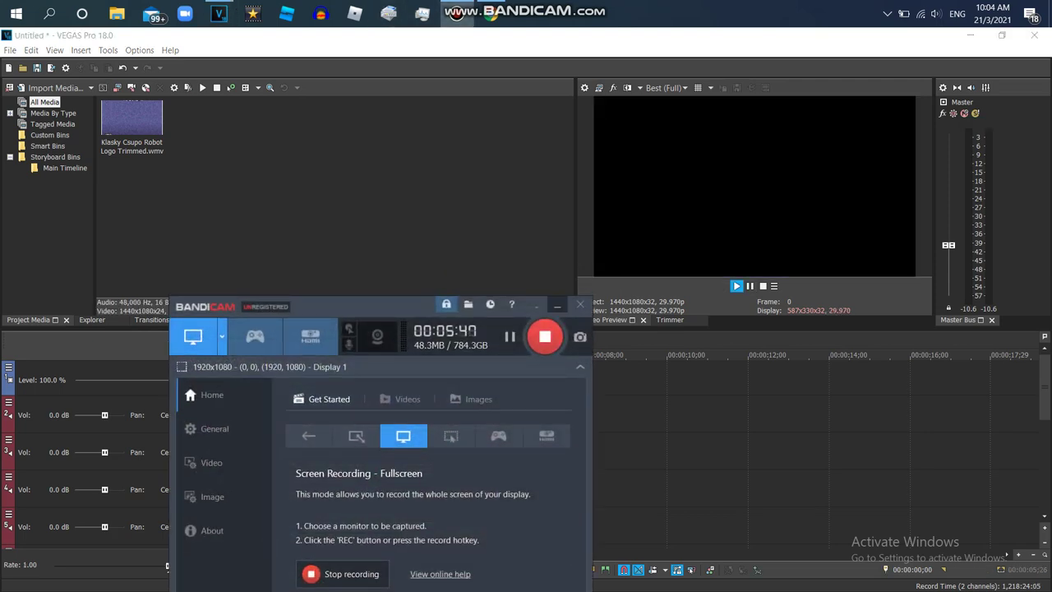
left_click(557, 305)
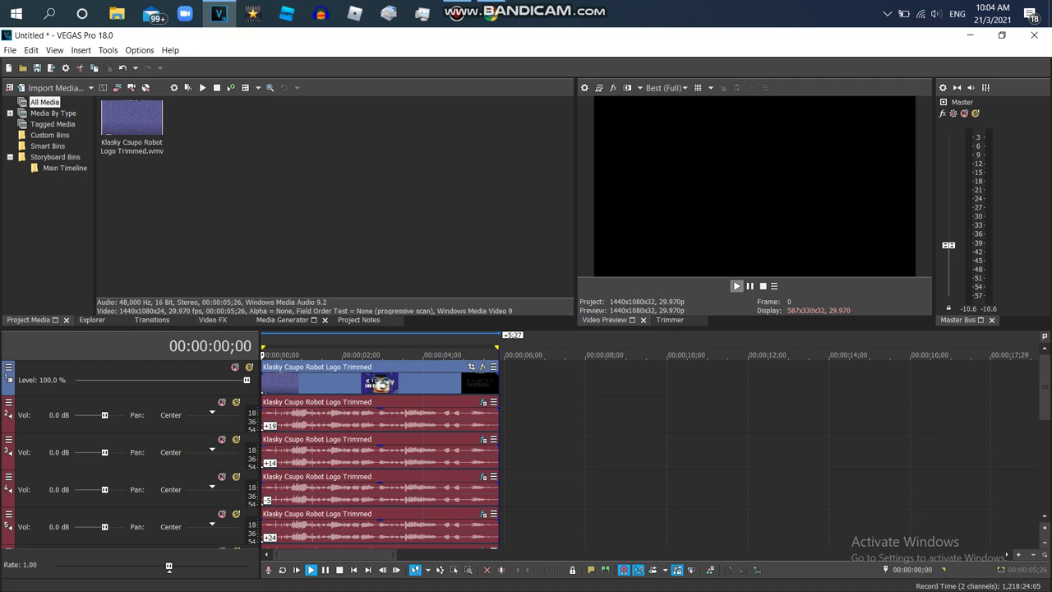
left_click_drag(948, 244, 948, 249)
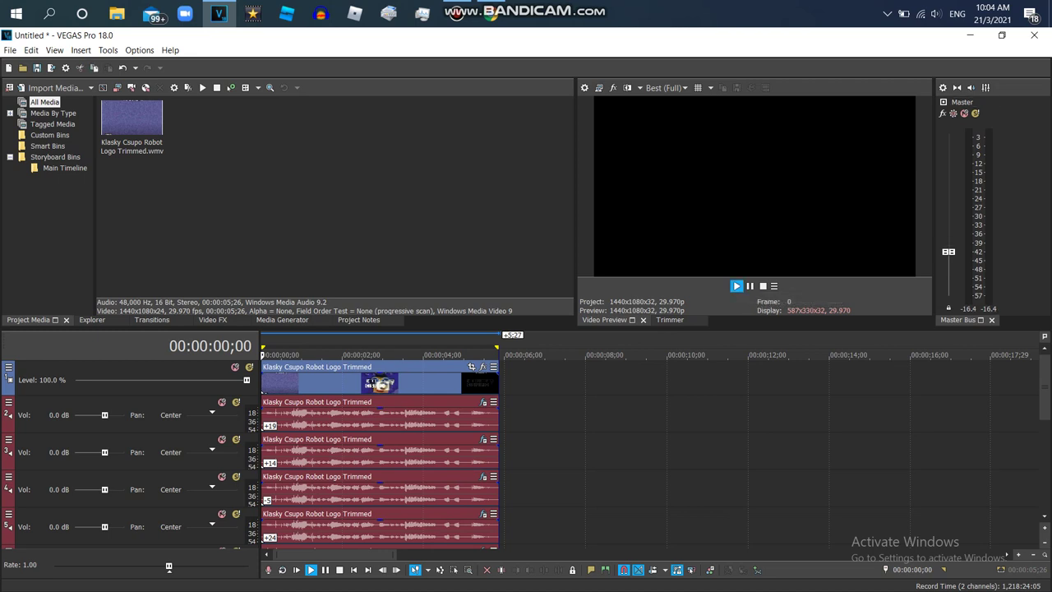
- Apply the Invert video effect with its default preset to the Klasky Csupo Robot Logo video event
left_click(528, 379)
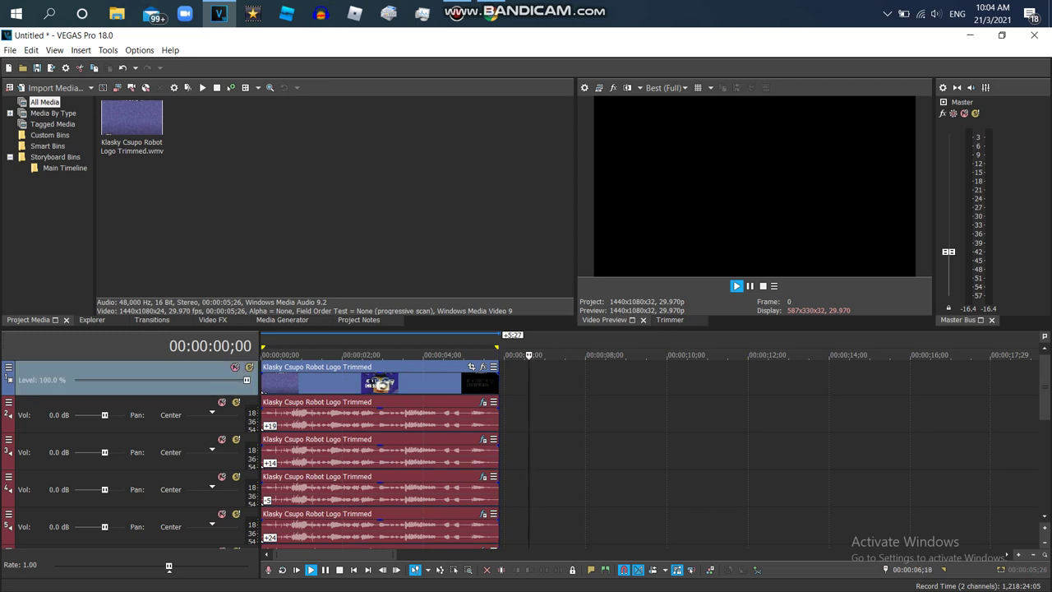
left_click(264, 381)
left_click(213, 320)
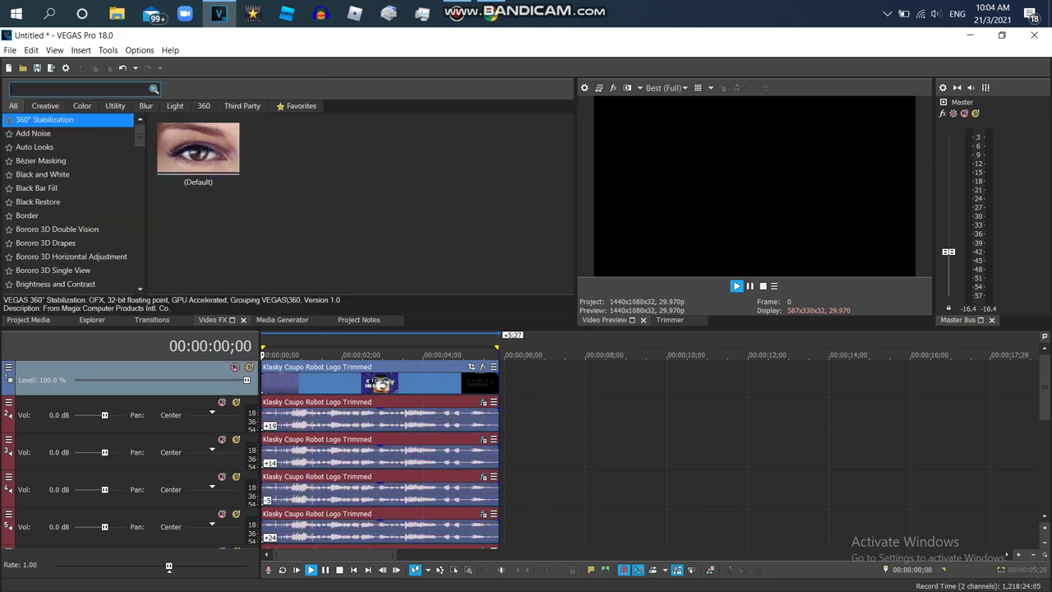
left_click_drag(140, 135, 139, 157)
scroll(74, 204, "down", 6)
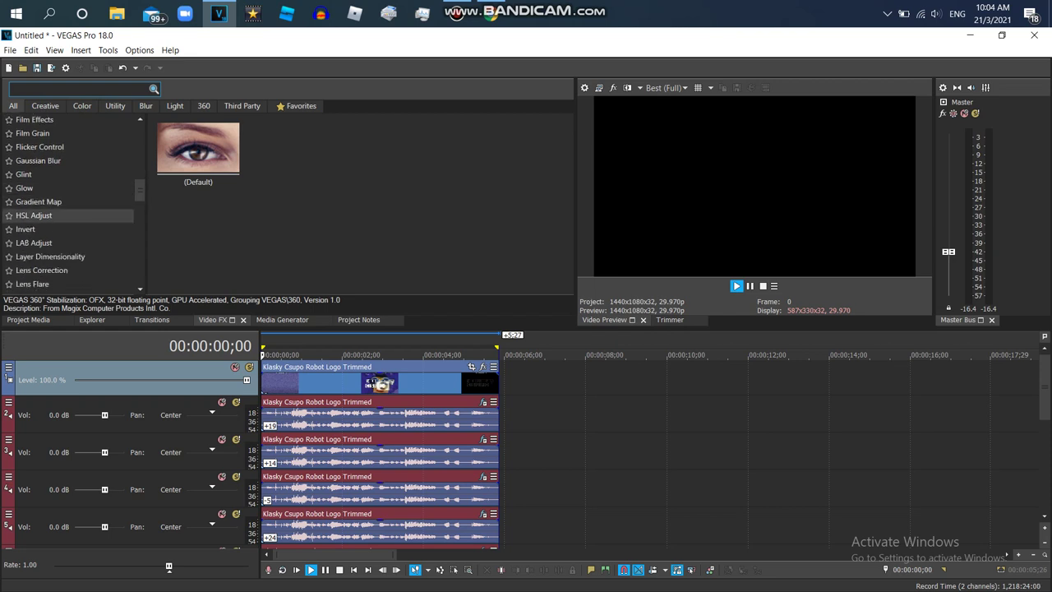
left_click(49, 229)
left_click(198, 151)
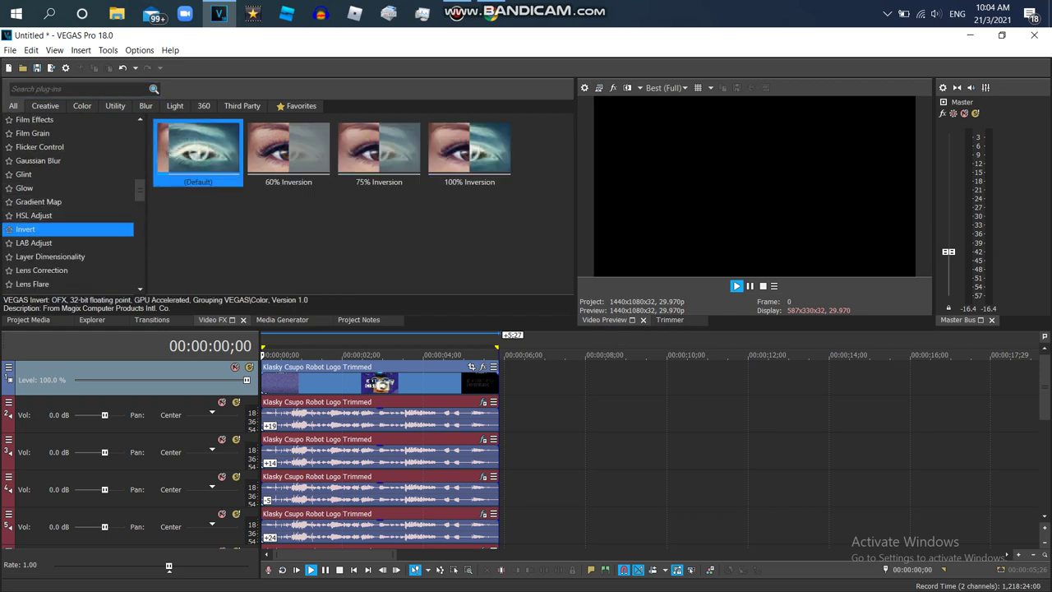
left_click_drag(198, 151, 337, 382)
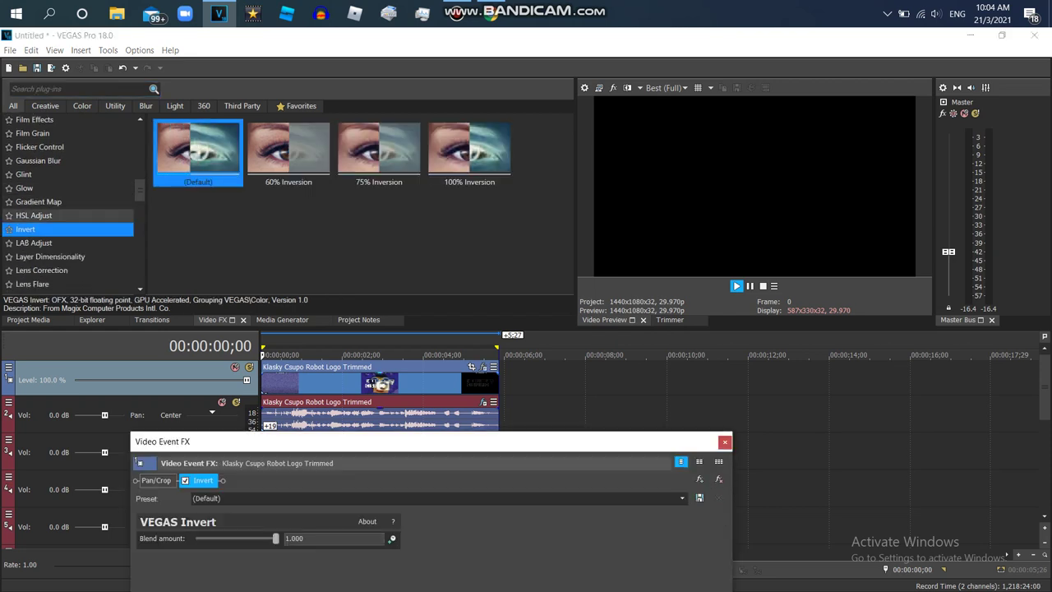
- Add the HSL Adjust Invert Color preset and the Spherize Medium Sphere In preset to the video event
left_click(34, 215)
left_click_drag(379, 152, 325, 382)
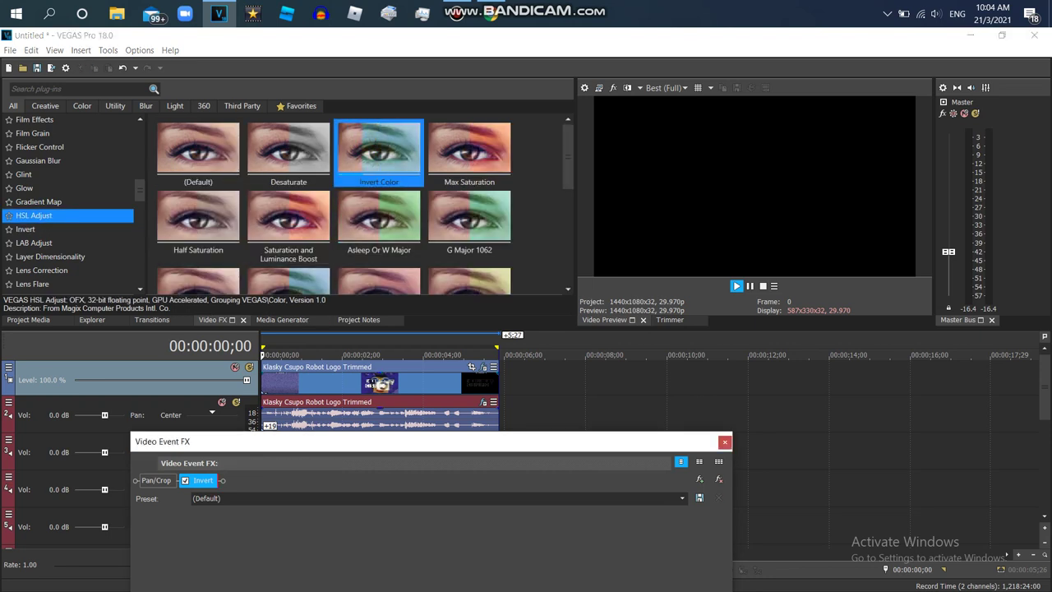
scroll(70, 205, "down", 10)
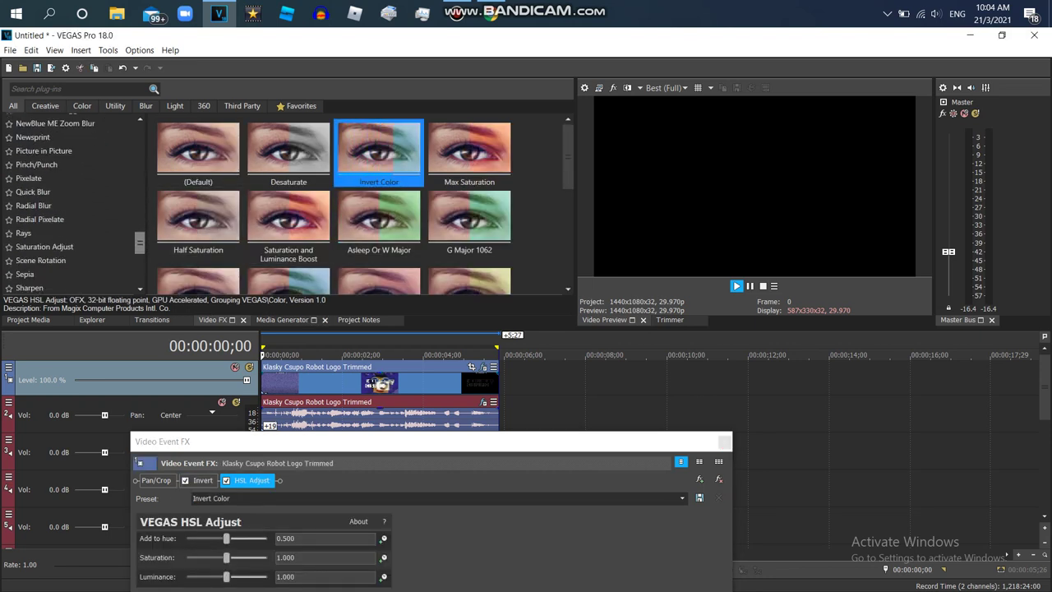
scroll(70, 261, "down", 3)
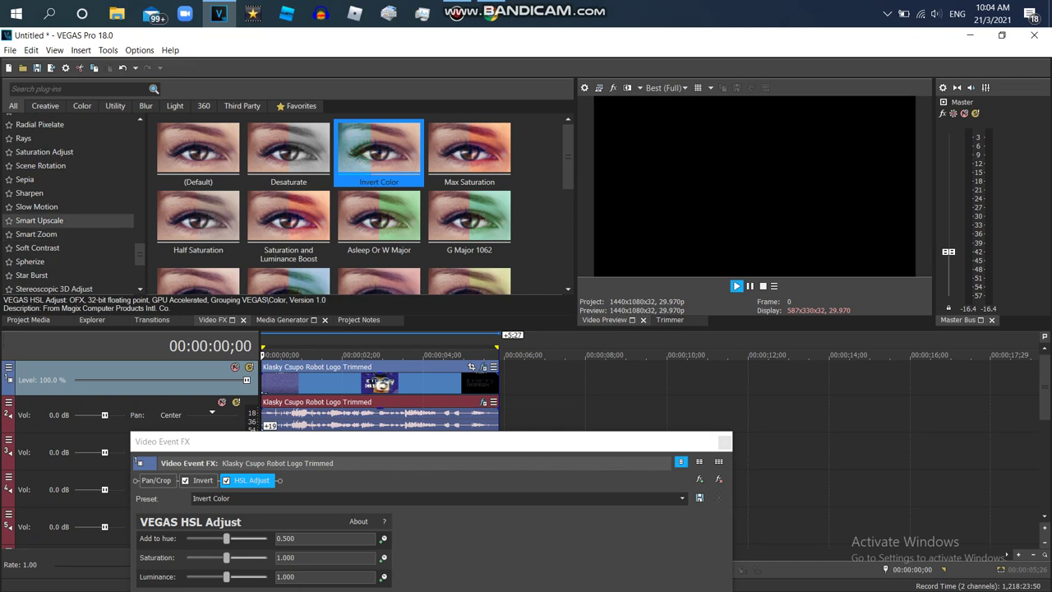
left_click(70, 261)
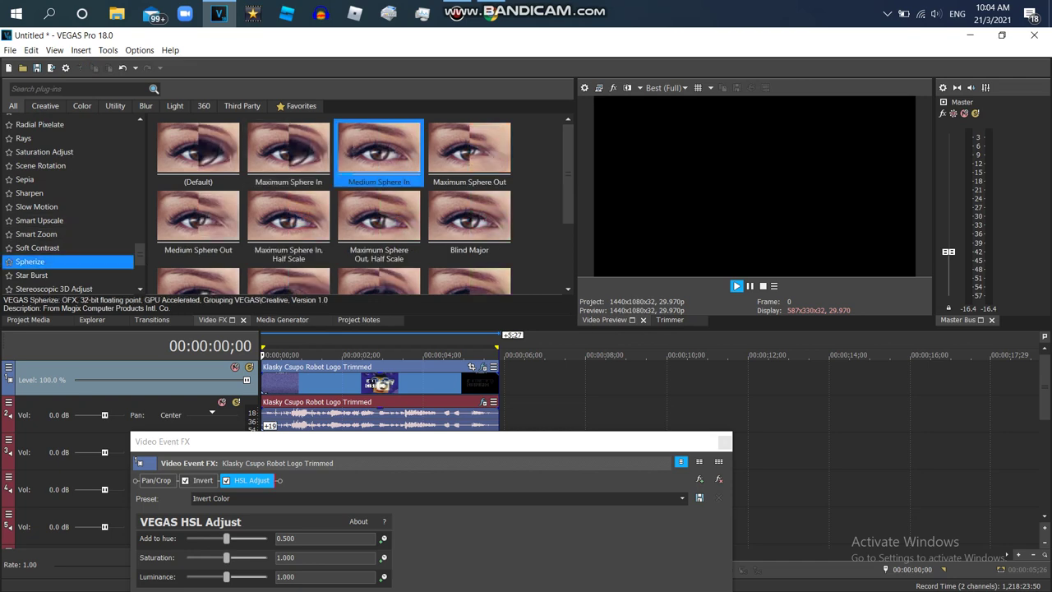
left_click_drag(378, 152, 336, 382)
left_click(336, 382)
- Check the G Major 394 effect list on the YouTube page in Chrome and add the Wave Horizontal Only preset to the video event
left_click(490, 13)
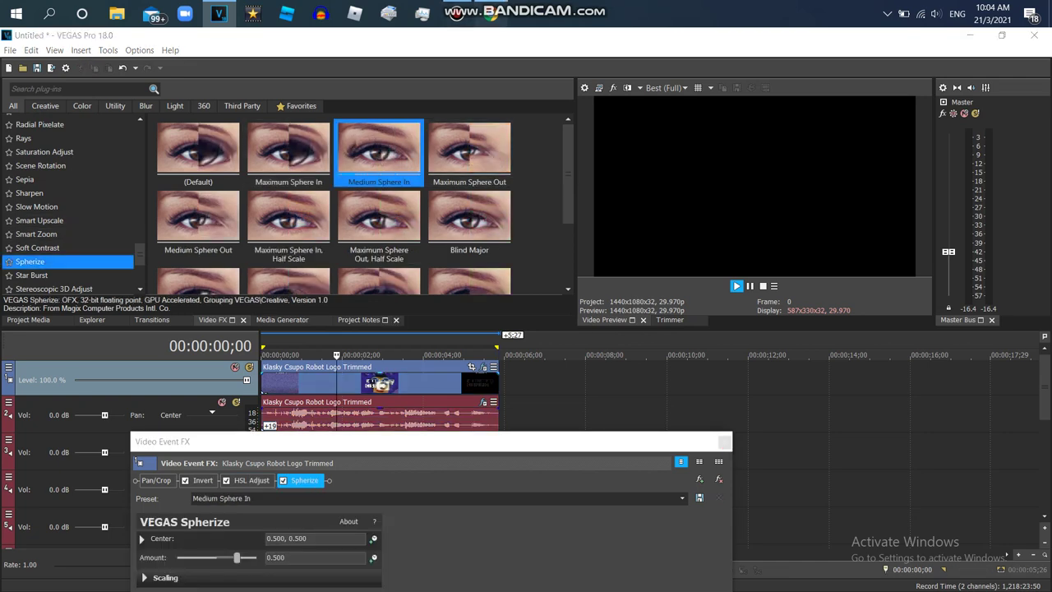
key("alt+Tab")
scroll(536, 364, "up", 8)
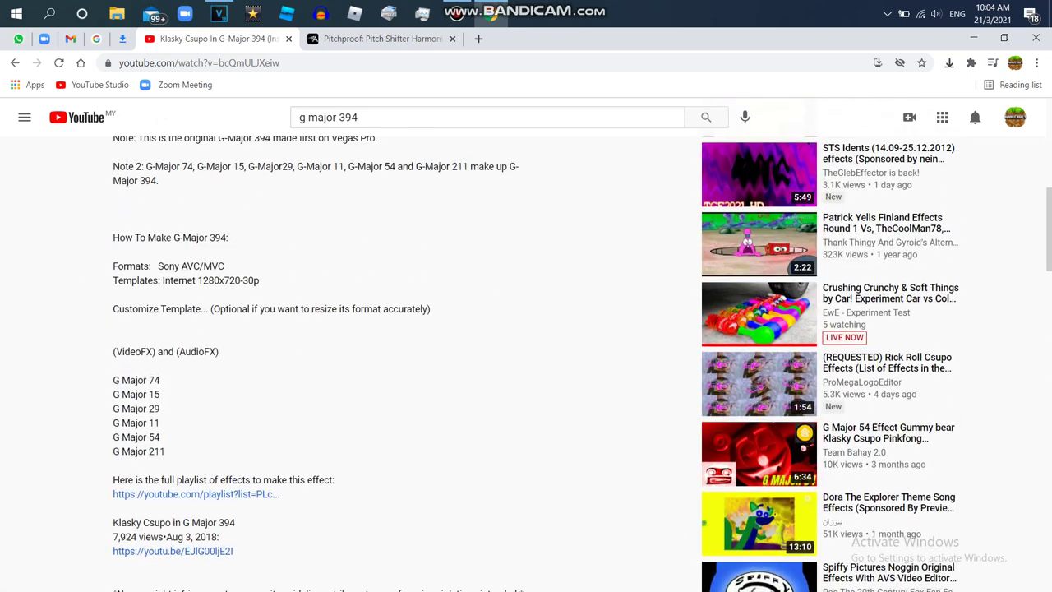
key("alt+Tab")
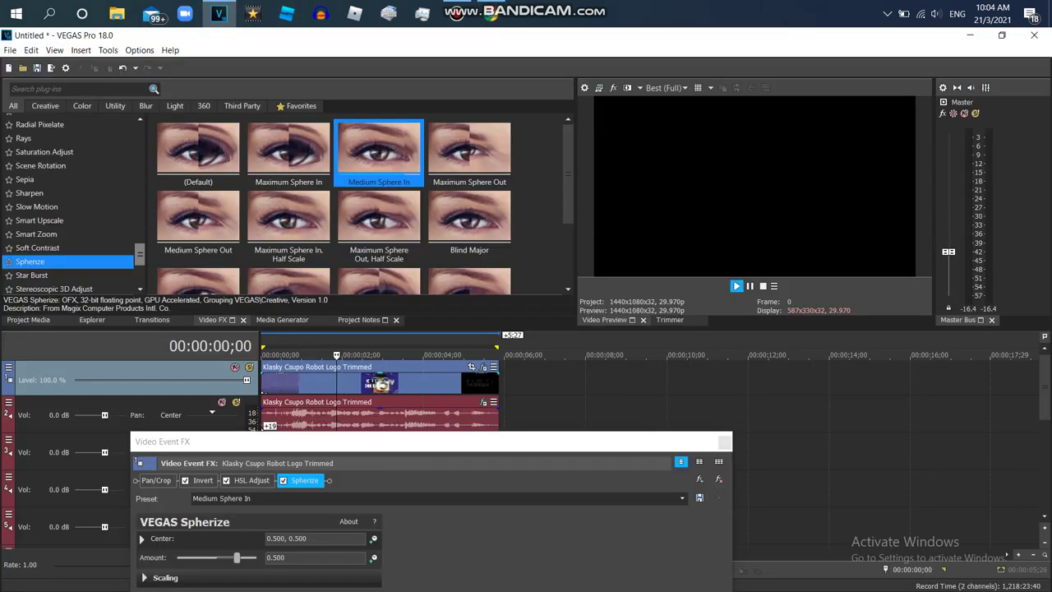
scroll(70, 197, "down", 5)
left_click(49, 274)
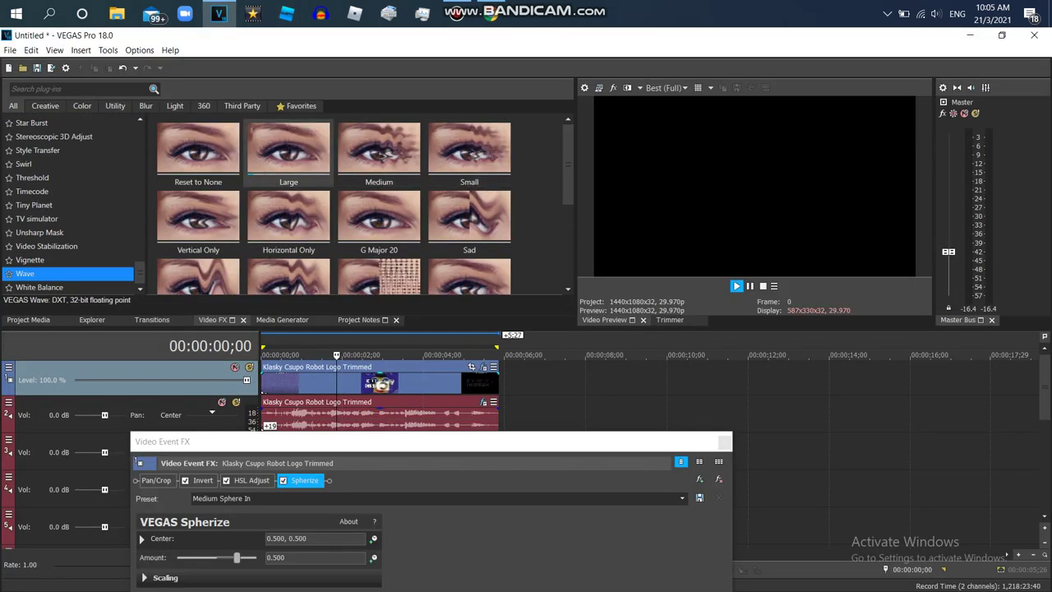
left_click(289, 220)
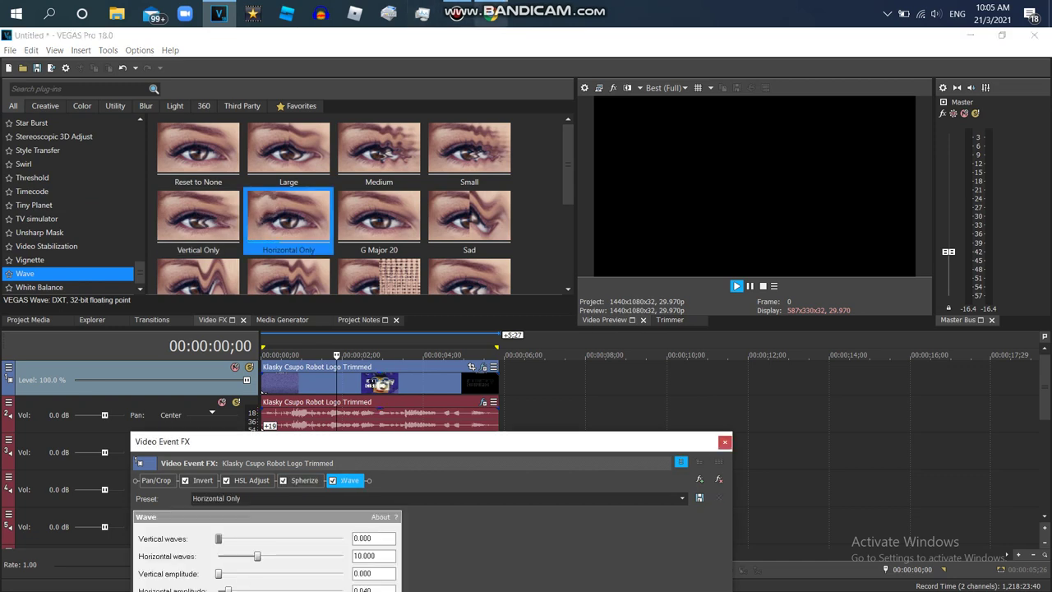
- Check the effect list in Chrome and add the HSL Adjust effect with the Jimmyhogs Major preset to the video event
left_click(491, 14)
left_click(219, 14)
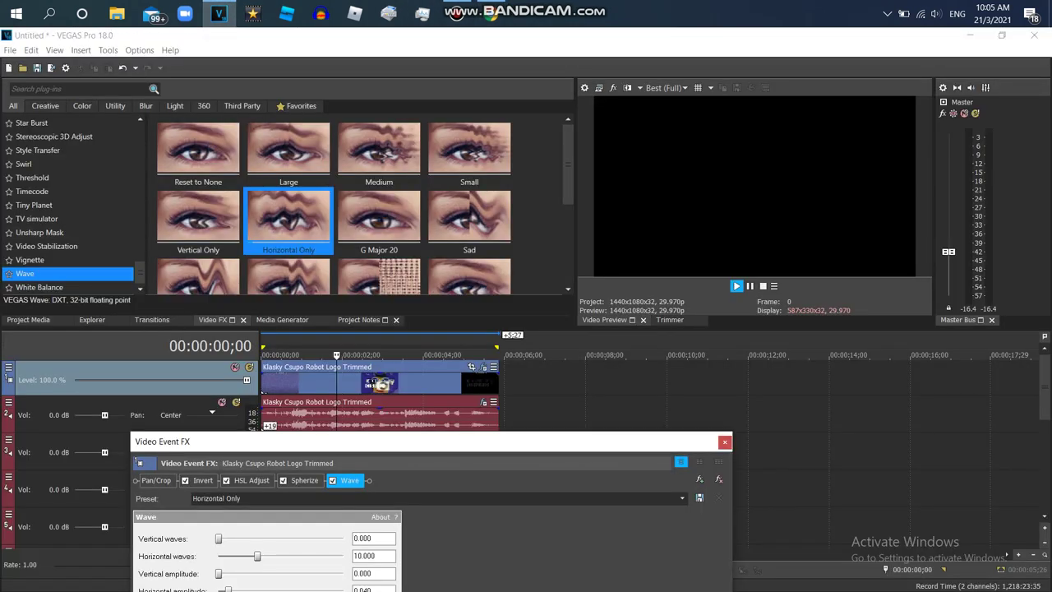
left_click_drag(140, 272, 139, 189)
left_click(34, 226)
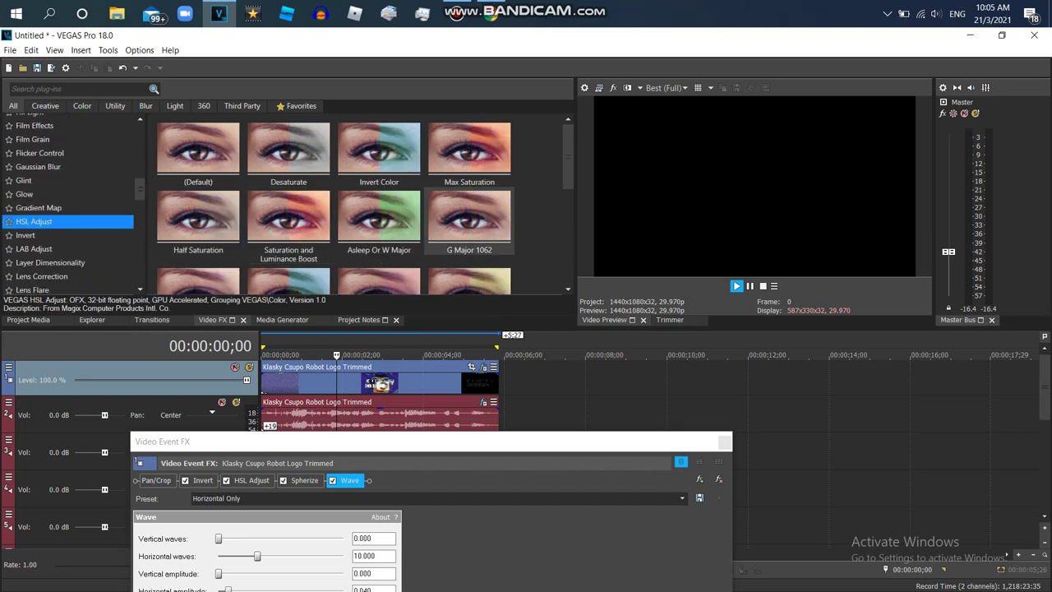
scroll(362, 206, "down", 3)
scroll(469, 180, "down", 3)
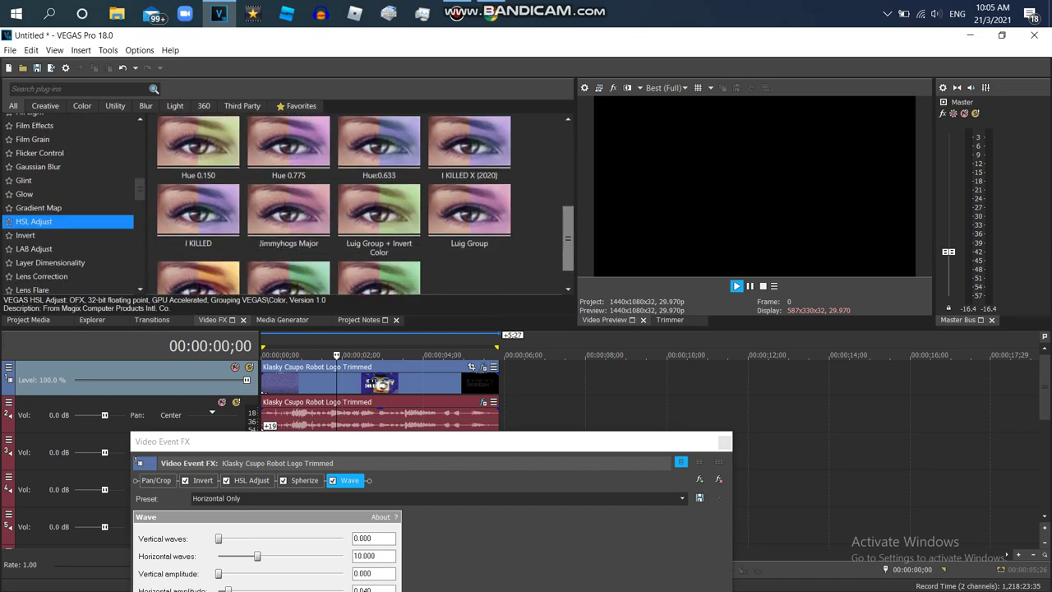
left_click(469, 183)
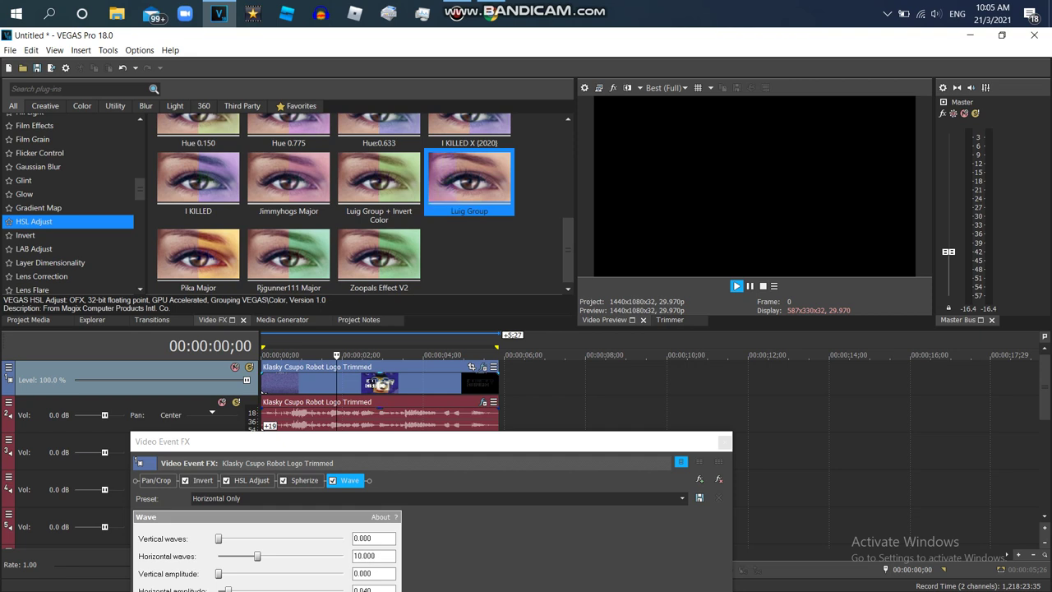
left_click(289, 183)
double_click(288, 176)
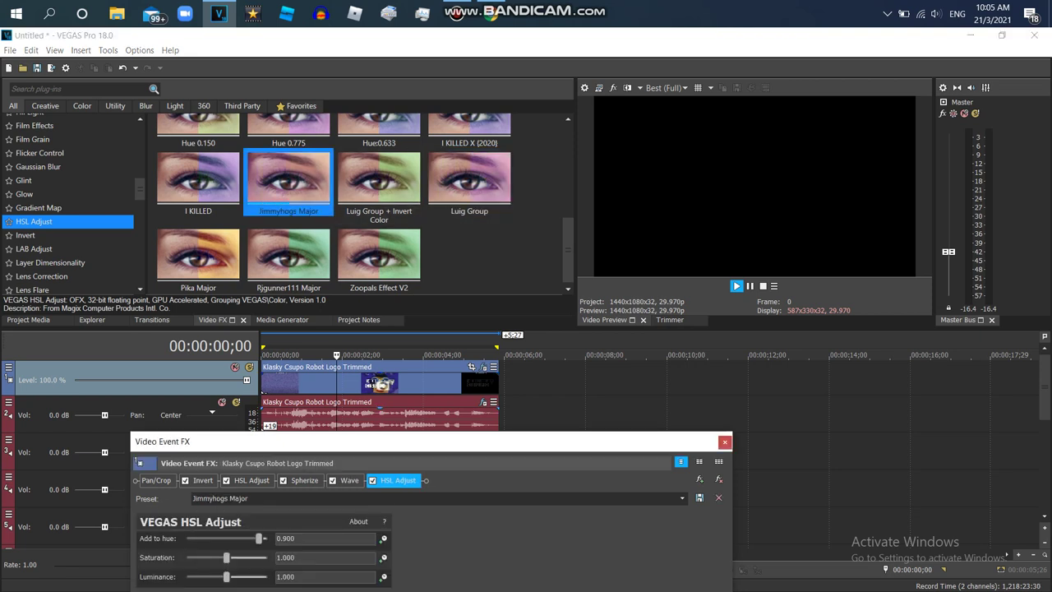
- Raise the saturation of the second HSL Adjust effect and add the Channel Blend RGBA -> BGRA preset to the event
left_click_drag(140, 189, 140, 150)
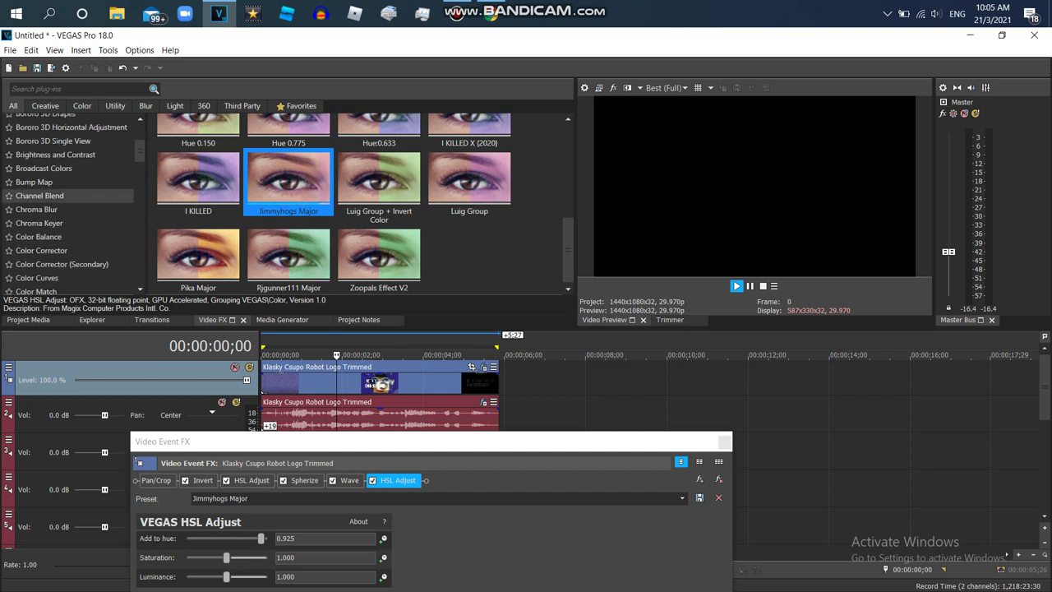
left_click(39, 196)
left_click_drag(227, 558, 270, 558)
double_click(198, 245)
- Add the LAB Adjust Desaturate Inversion preset and the Mirror Reflect Right preset to the video event's effect chain
left_click_drag(140, 150, 140, 196)
scroll(65, 156, "down", 2)
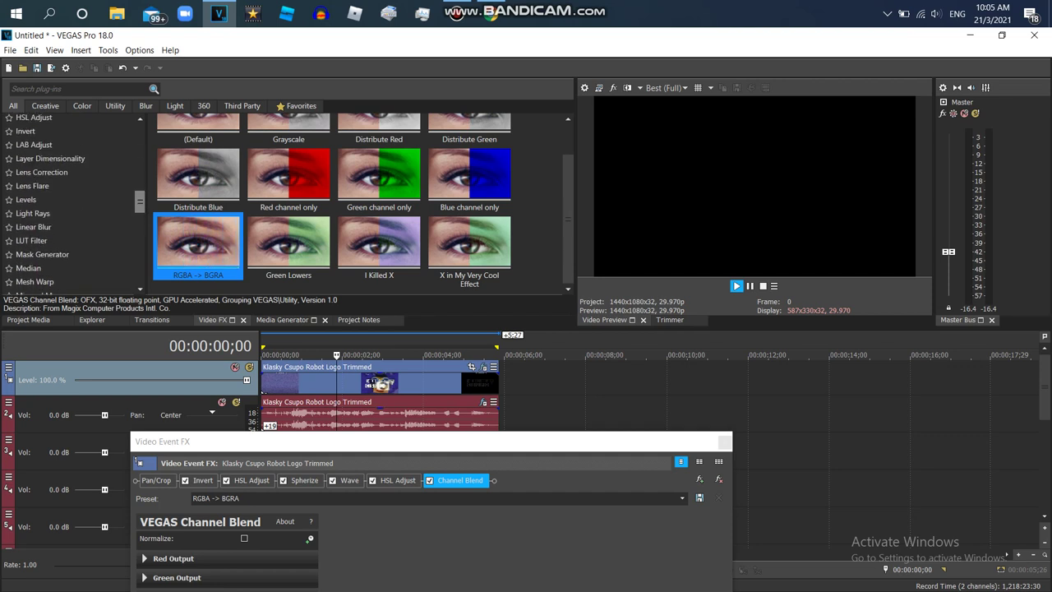
left_click(34, 153)
double_click(379, 255)
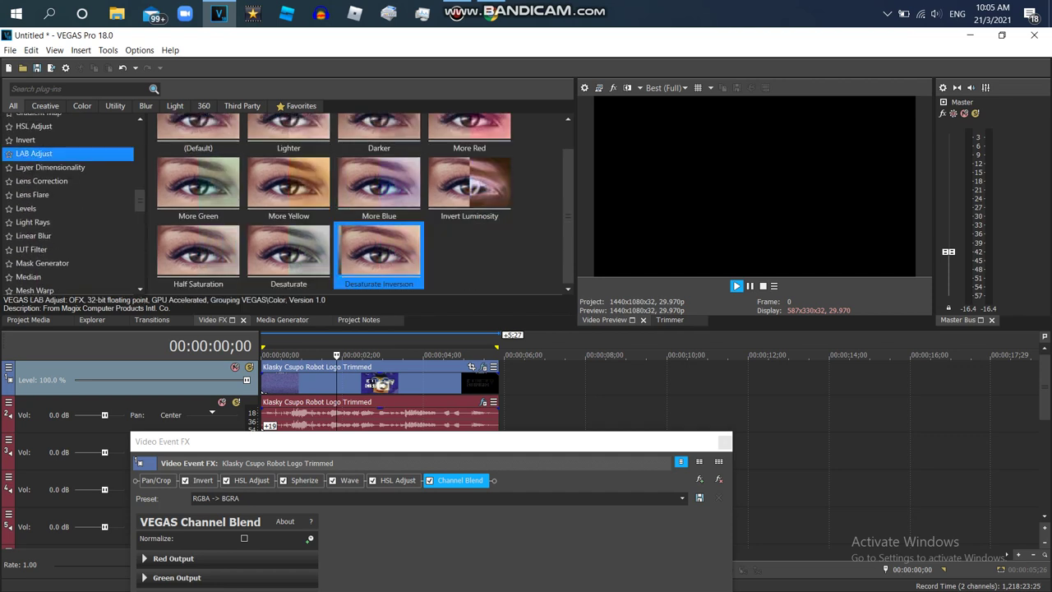
left_click_drag(140, 201, 139, 206)
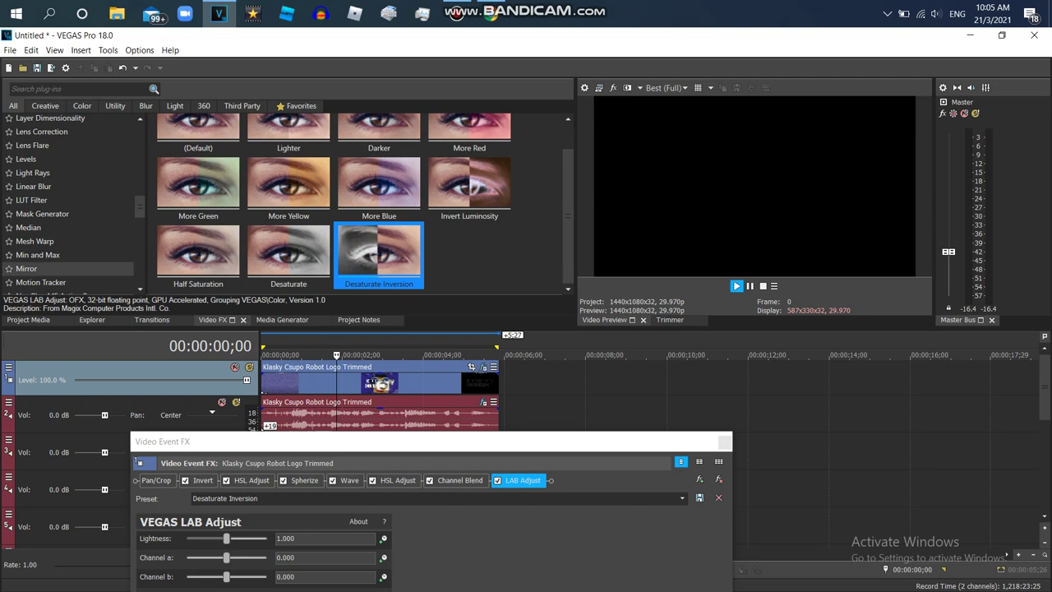
left_click(27, 269)
double_click(198, 188)
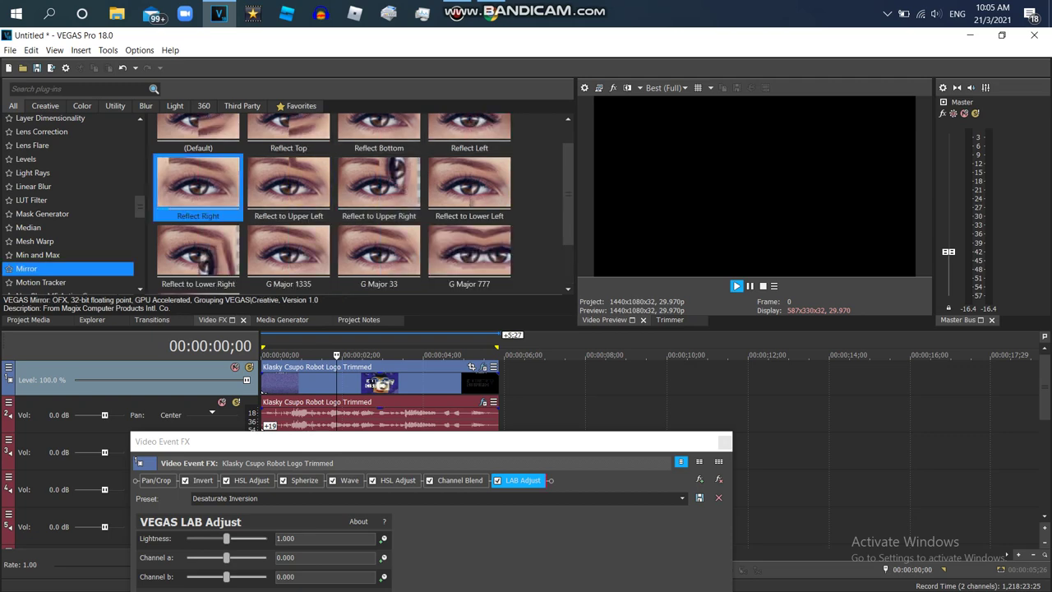
- Check the effect list in Chrome and add a second Invert effect with the default preset to the video event
left_click(491, 14)
left_click(219, 14)
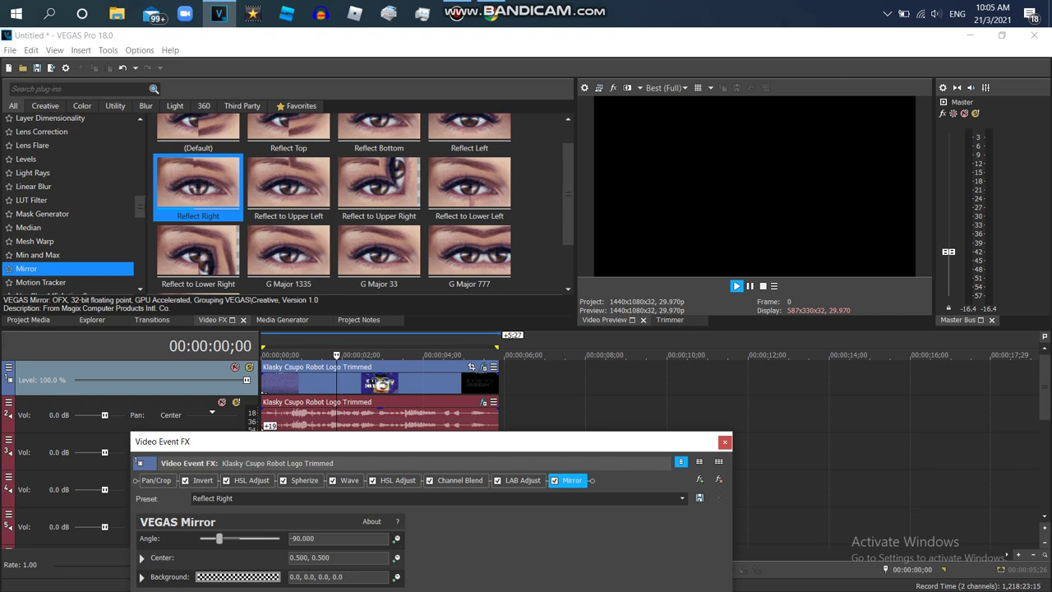
scroll(66, 214, "up", 4)
left_click(33, 231)
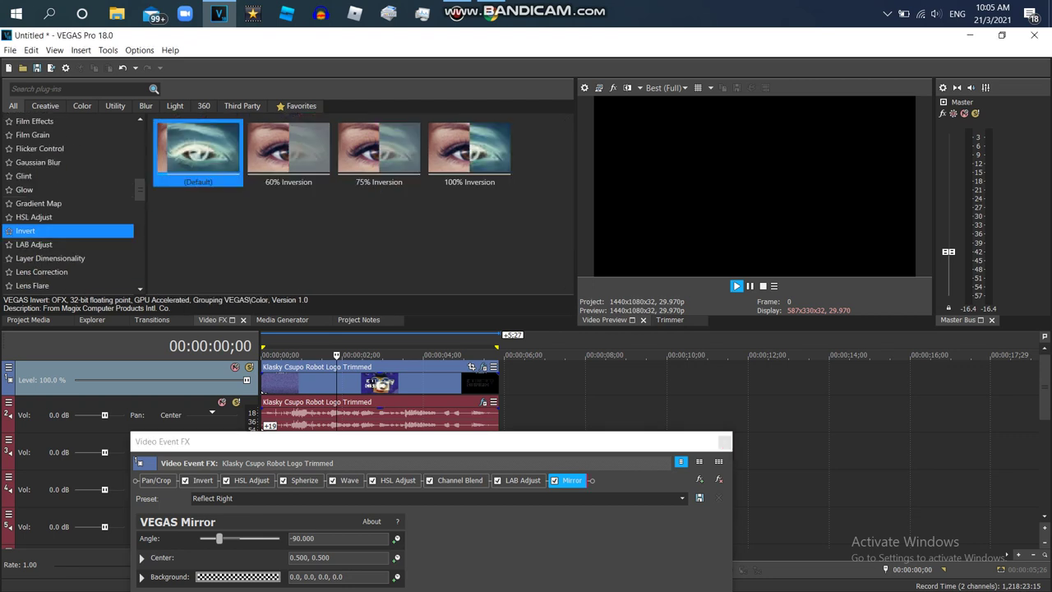
double_click(198, 152)
- Add the Gradient Map effect with the Red Tint WMM preset to the video event
left_click(33, 217)
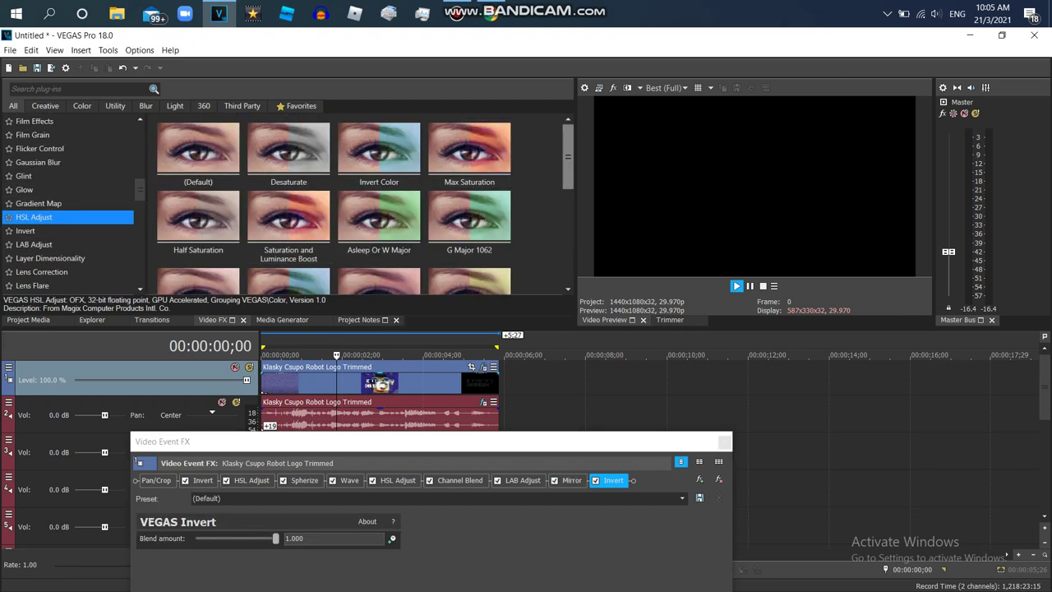
left_click(38, 203)
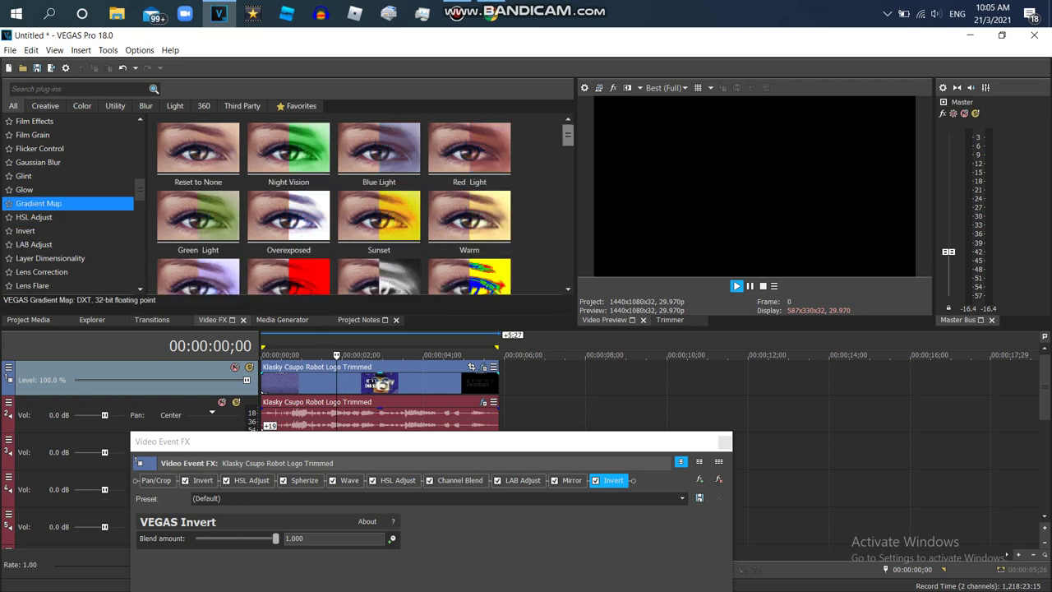
scroll(362, 204, "down", 3)
scroll(469, 208, "up", 3)
scroll(469, 209, "down", 3)
left_click_drag(568, 156, 568, 170)
double_click(289, 214)
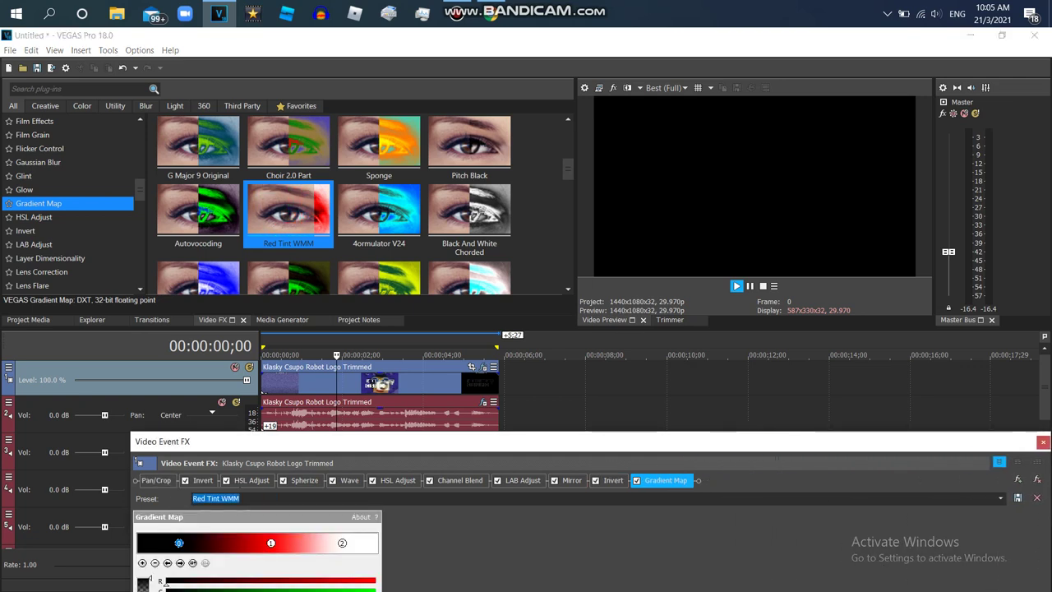
- Add the TV Simulator effect with the G Major 33 preset to the video event
scroll(362, 203, "down", 6)
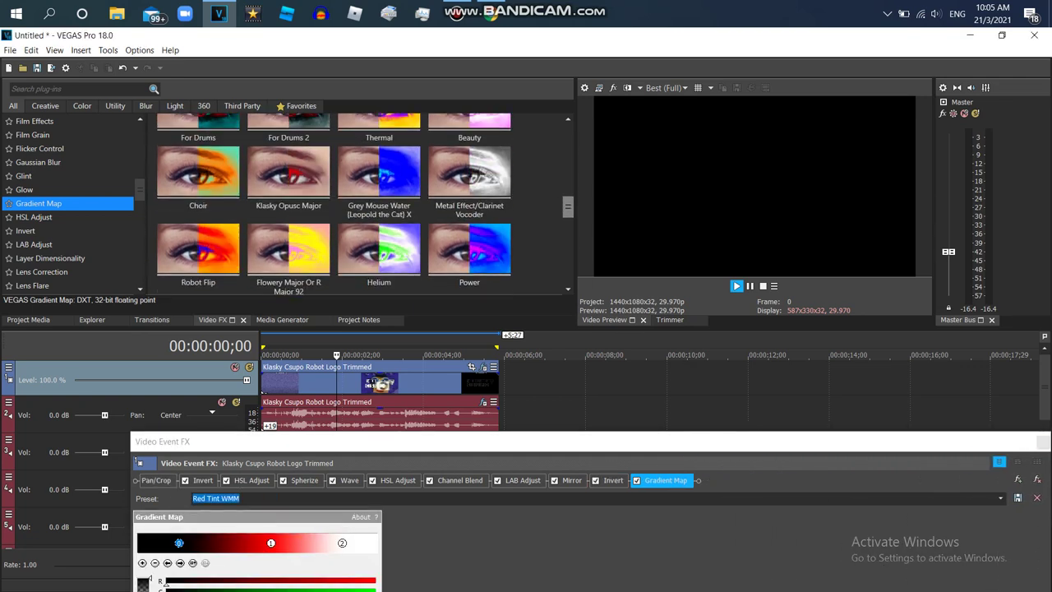
scroll(362, 203, "down", 6)
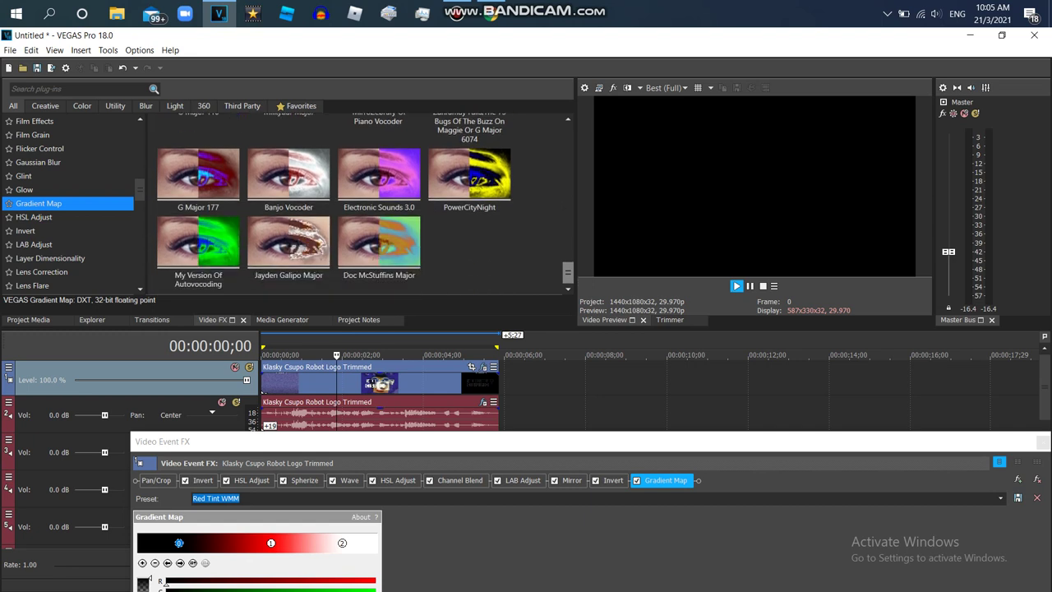
left_click_drag(139, 189, 140, 273)
left_click(67, 219)
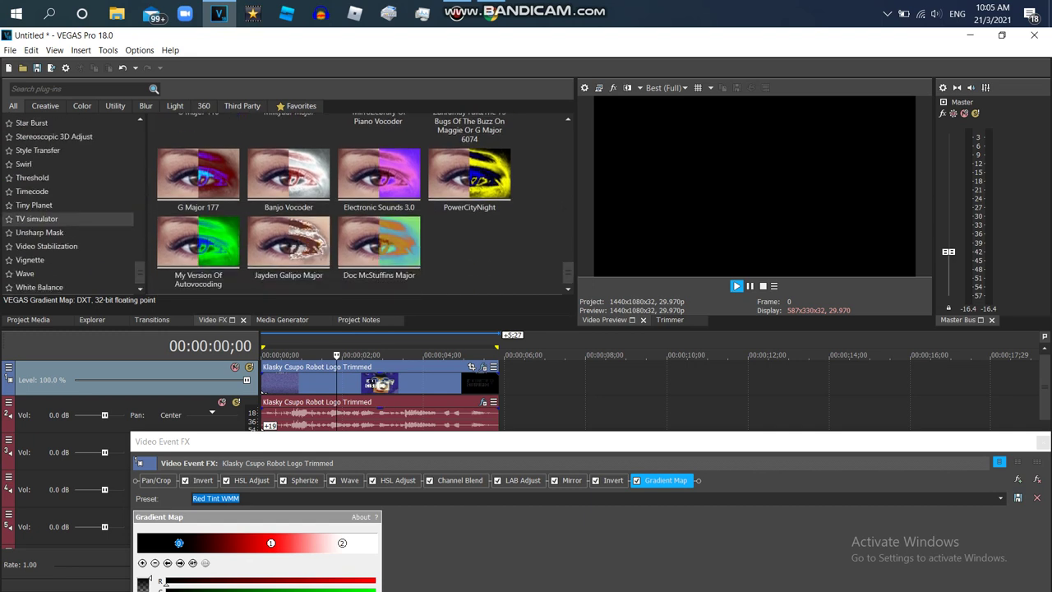
scroll(469, 148, "up", 1)
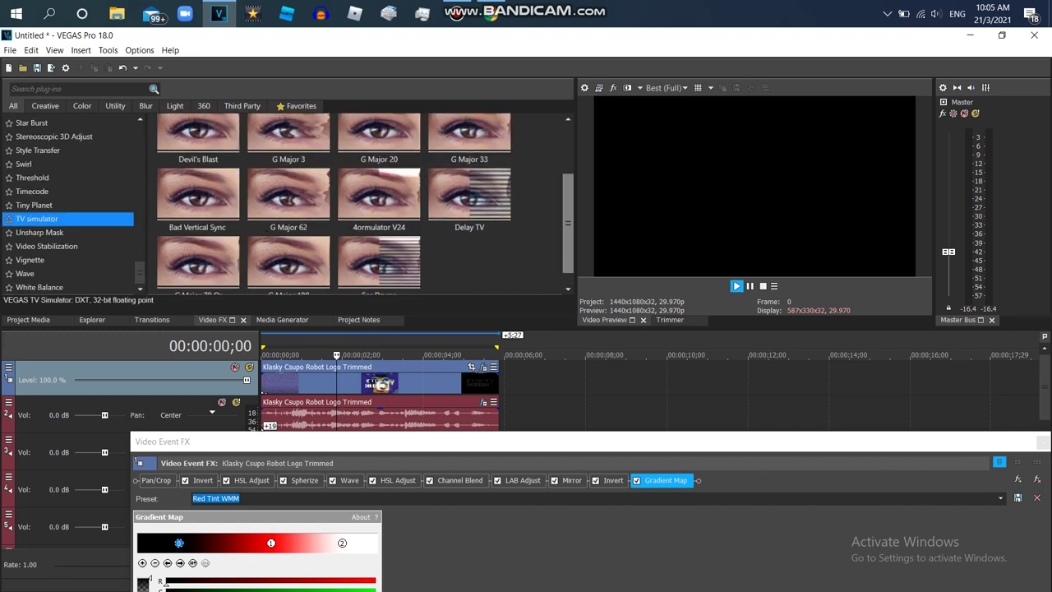
double_click(468, 148)
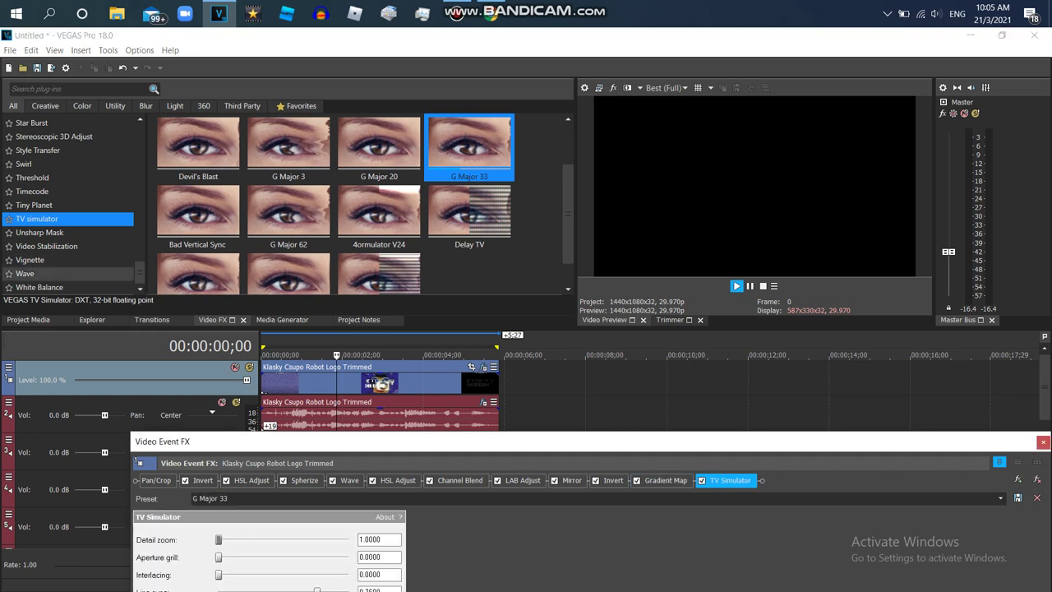
- Add the Pinch/Punch effect with the Maximum Pinch preset and move the Video Event FX window so its settings are fully visible
left_click_drag(140, 273, 140, 255)
scroll(70, 205, "up", 3)
left_click(36, 206)
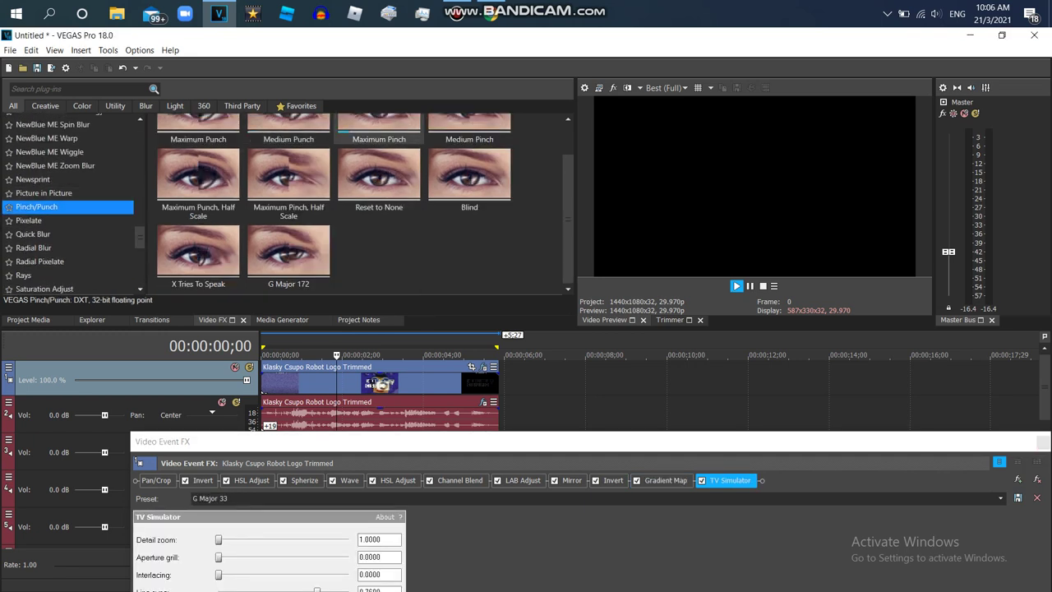
scroll(378, 143, "up", 1)
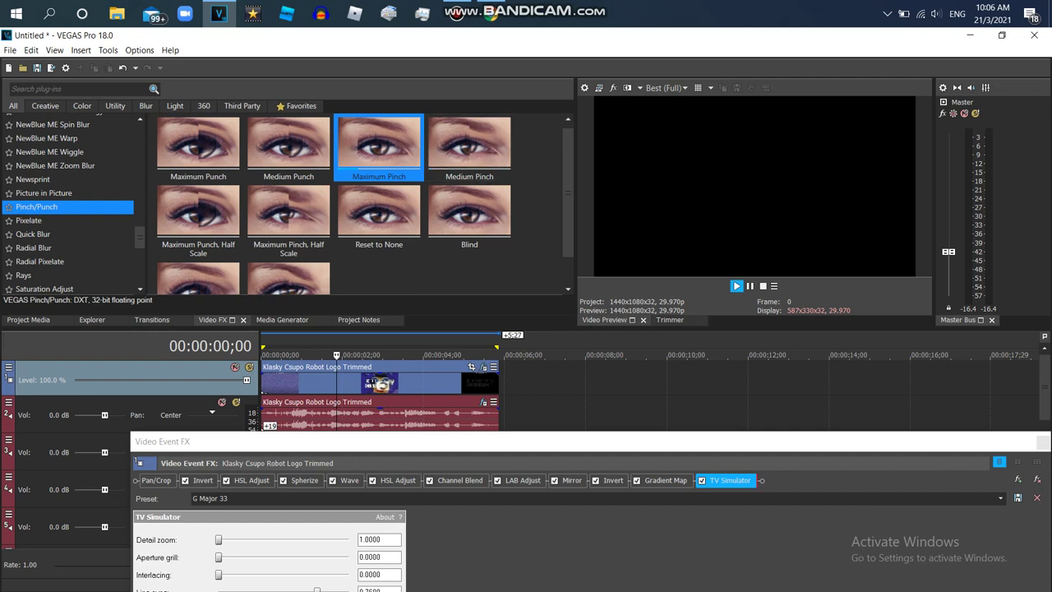
double_click(378, 144)
left_click_drag(345, 441, 255, 373)
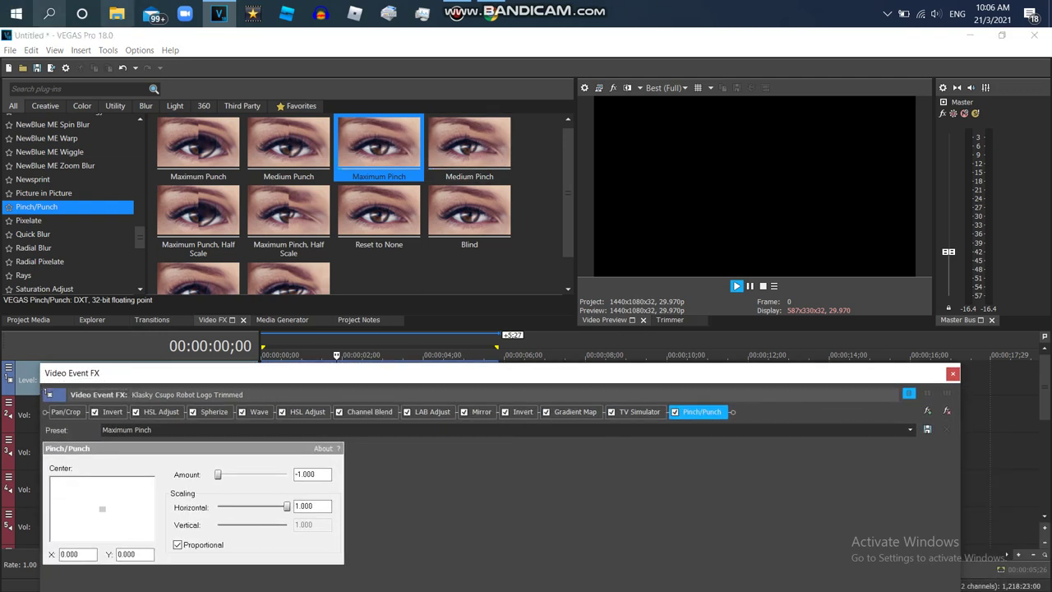
- Save the project as G Major 394 on the DriverCD (D:) drive
left_click(10, 50)
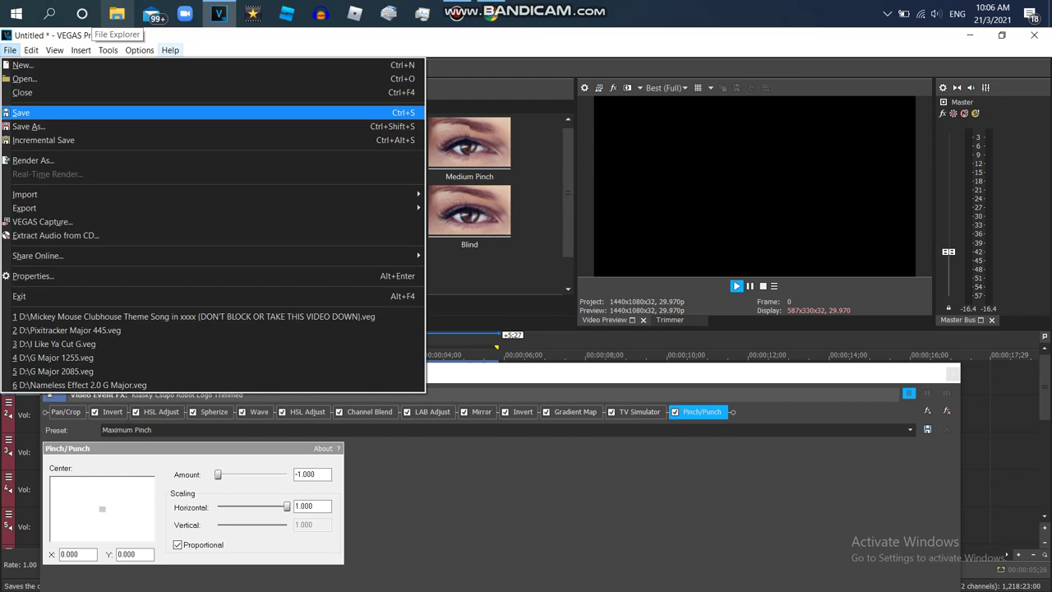
left_click(33, 113)
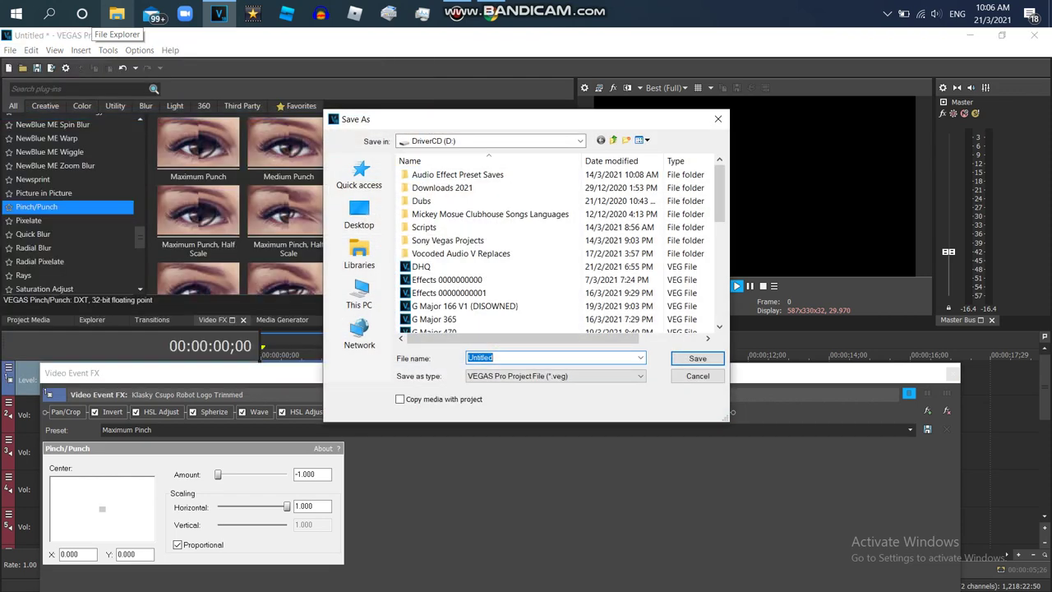
type("G Major 394")
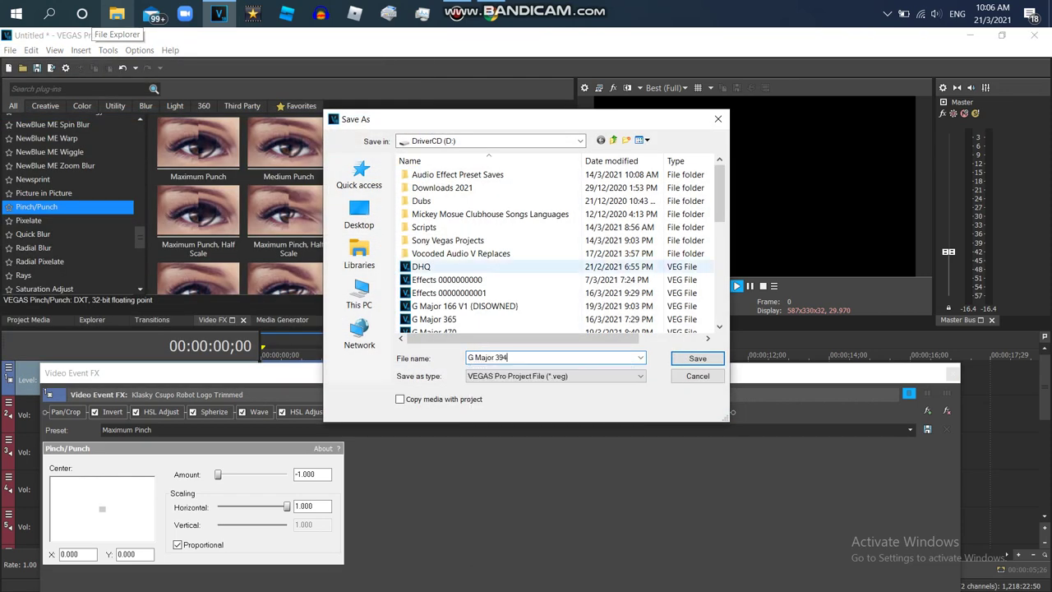
left_click(697, 359)
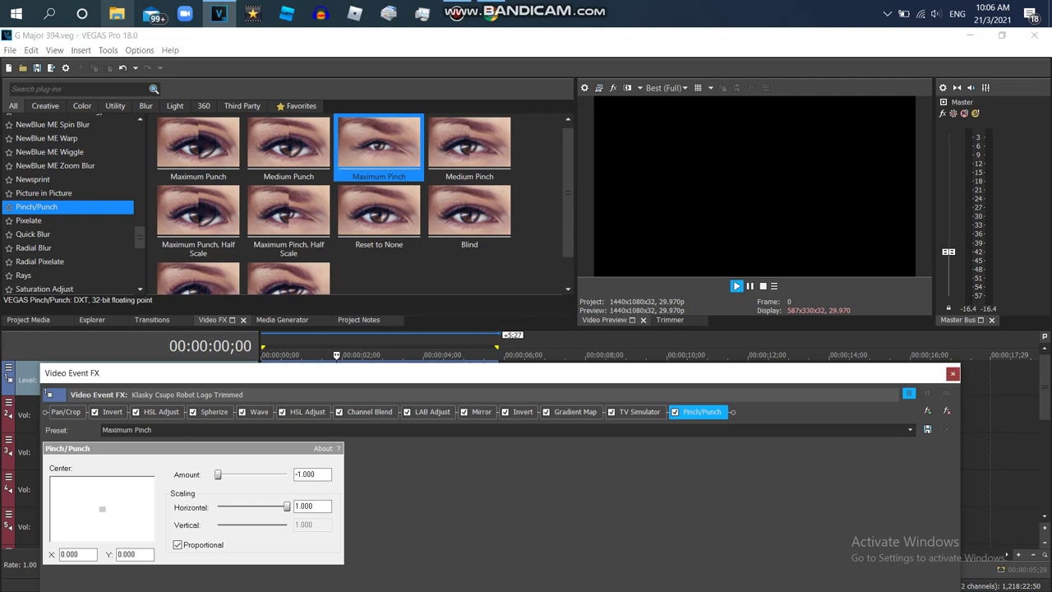
- Close the Video Event FX window and create a new empty project with the default settings
left_click(952, 374)
right_click(754, 251)
key("Escape")
left_click(10, 50)
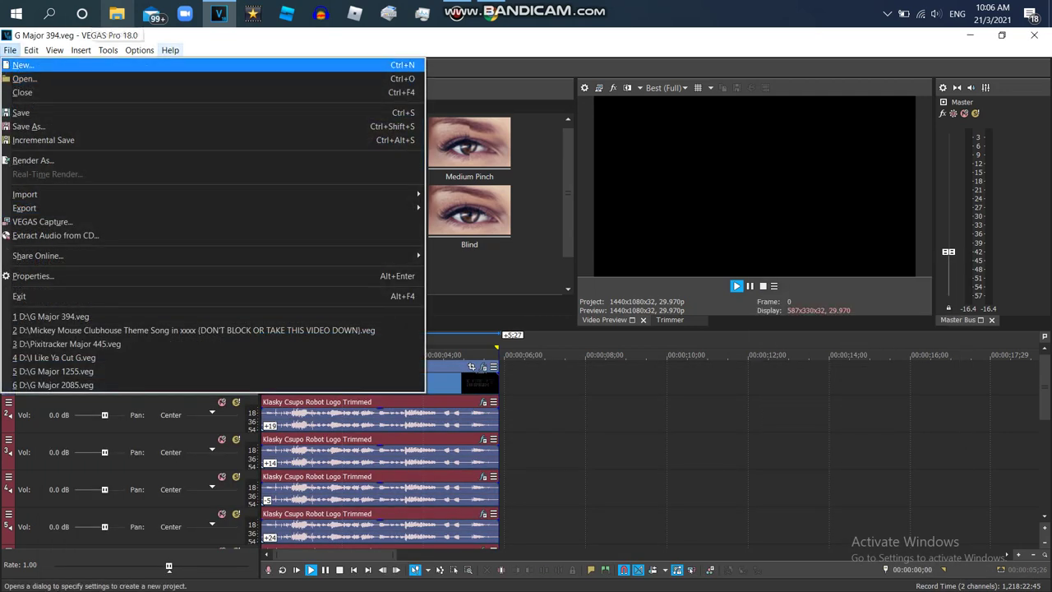
key("Return")
key("Return")
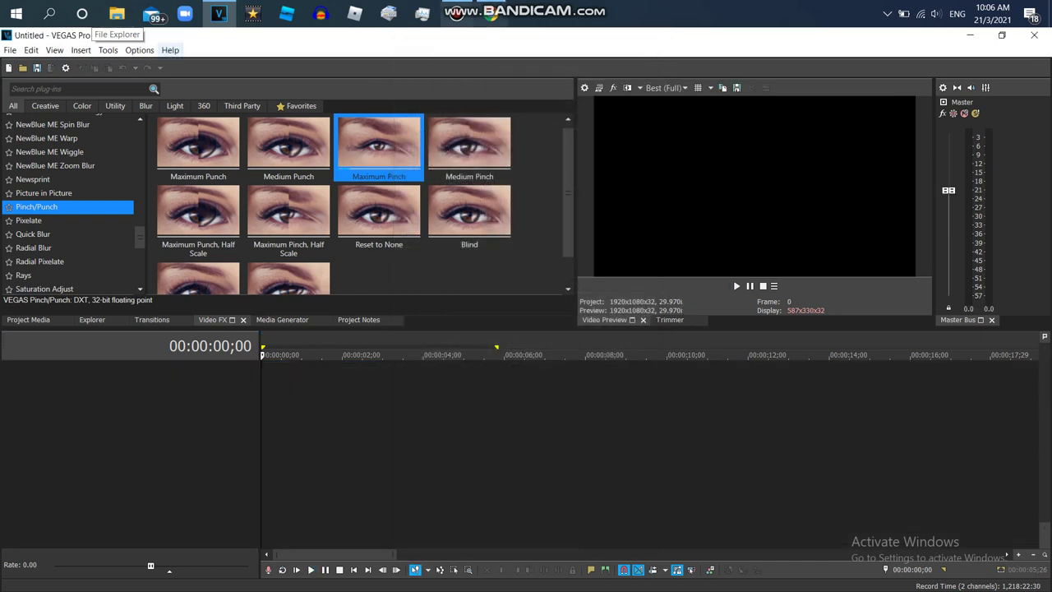
- Reopen the G Major 394 project from the DriverCD (D:) drive
left_click(458, 14)
left_click(557, 304)
left_click(23, 68)
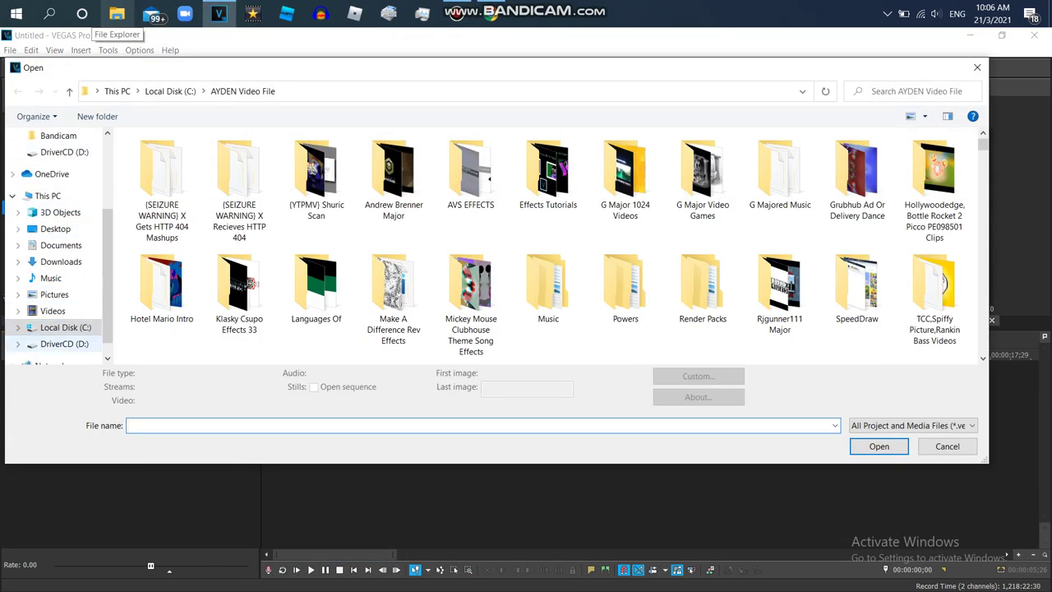
left_click(64, 343)
left_click(238, 334)
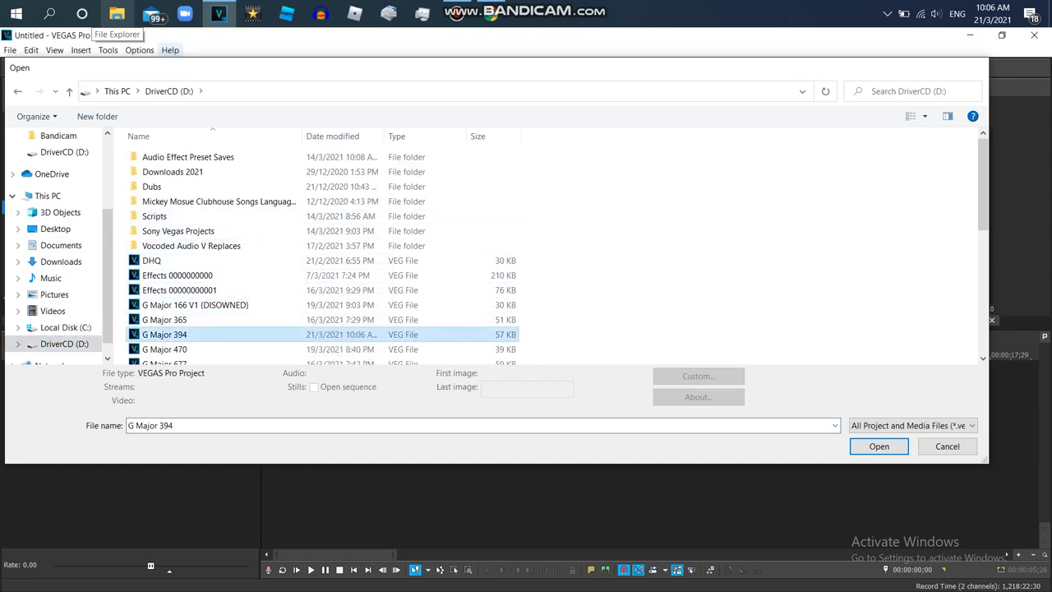
key("Return")
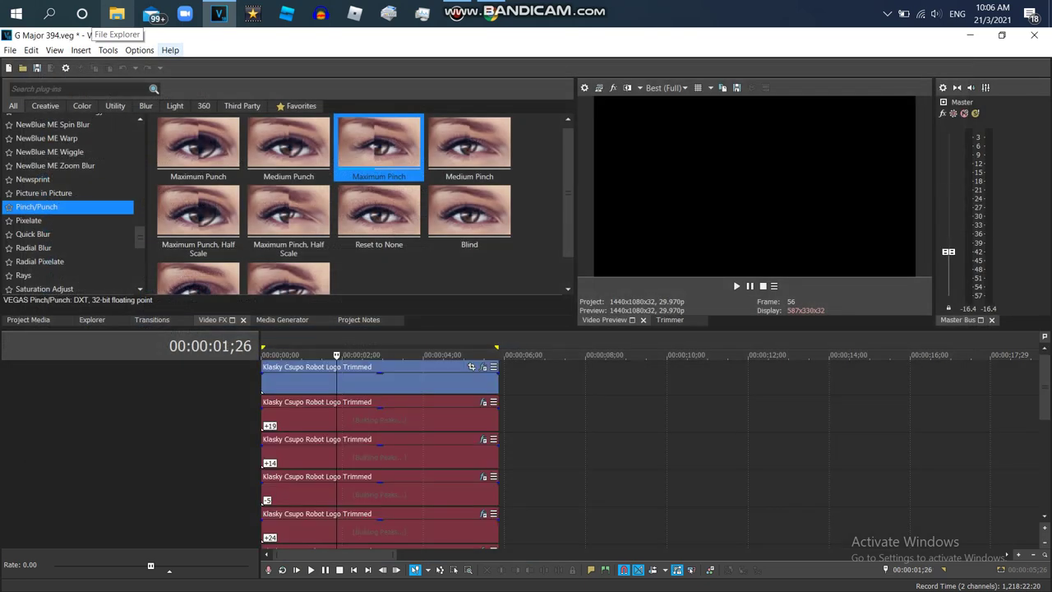
- Move the timeline cursor to around 3 seconds to preview the stacked effects on the Klasky Csupo clip
left_click(371, 355)
key("Right")
key("Right")
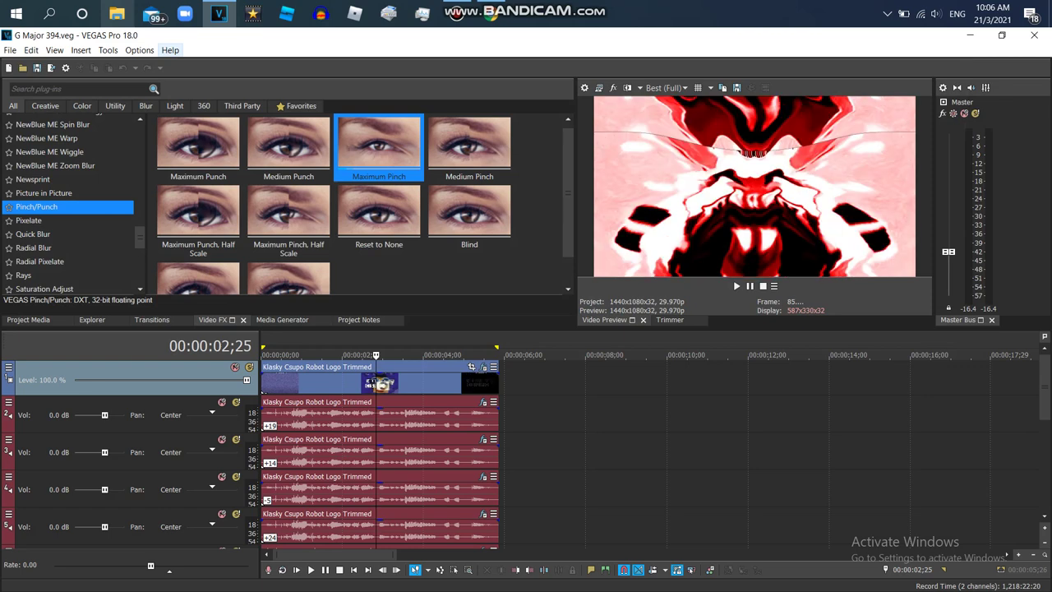
- Apply the Devil's Blast preset to the Klasky Csupo clip's TV Simulator effect and set its detail zoom to 4
left_click(483, 368)
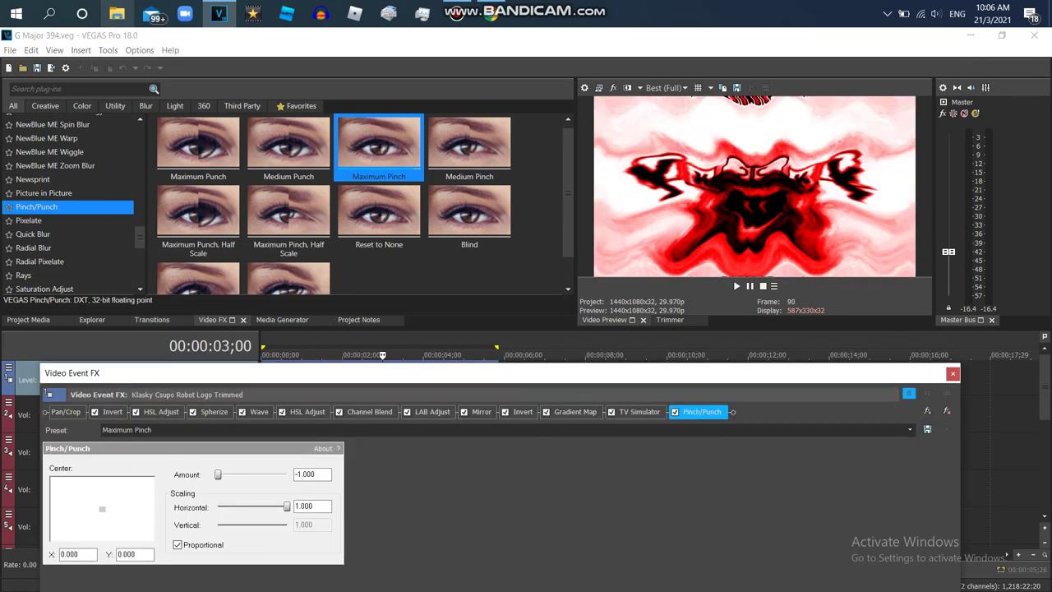
left_click(639, 411)
left_click(909, 430)
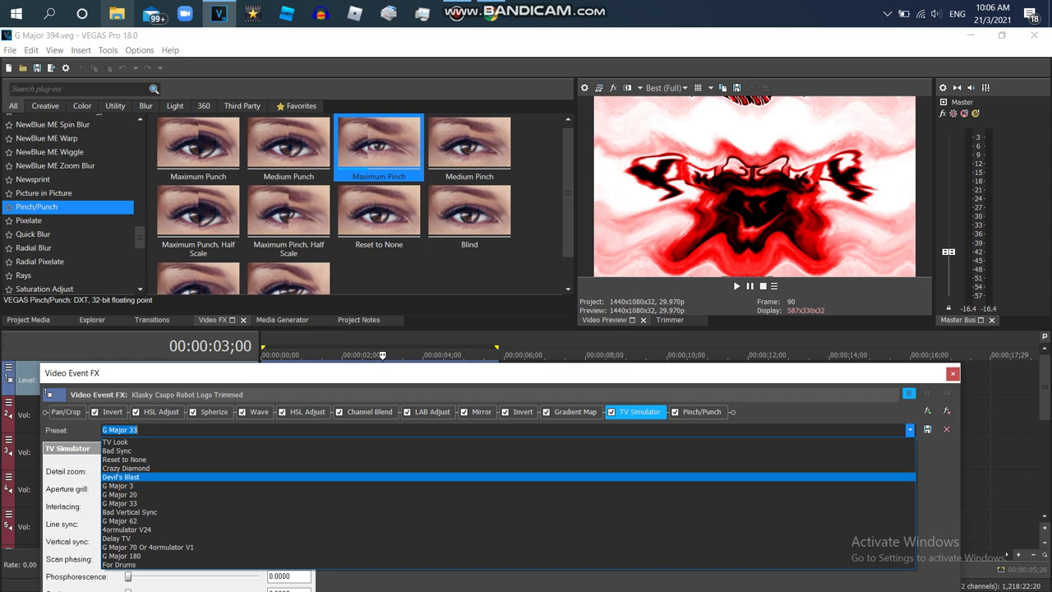
left_click(121, 477)
left_click_drag(168, 471, 259, 471)
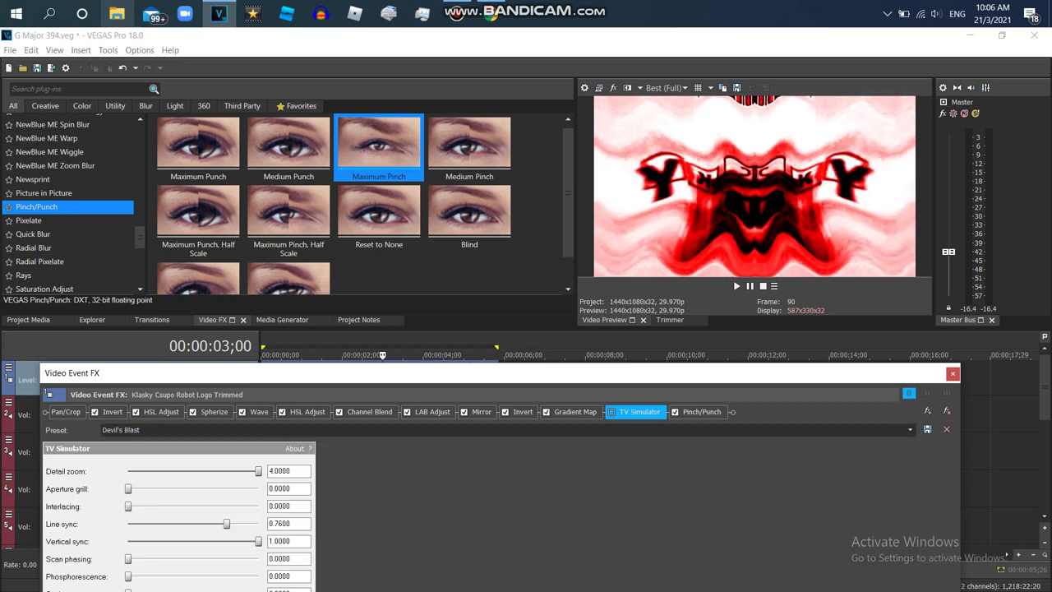
- Disable the Gradient Map, second Invert, Mirror and LAB Adjust effects one by one to compare the preview, and re-enable them all
left_click(547, 412)
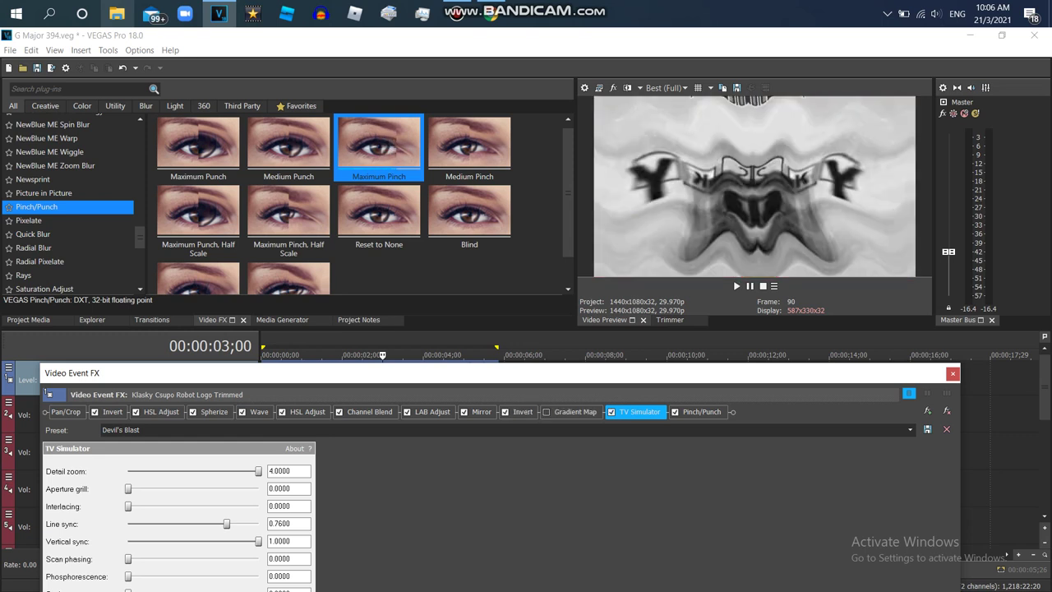
left_click(504, 412)
left_click(464, 412)
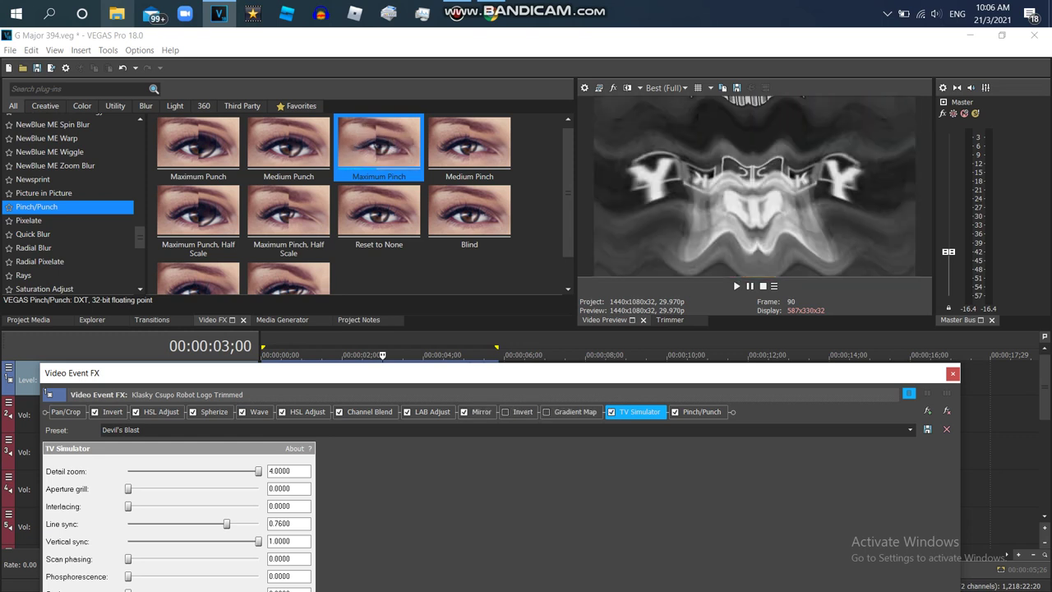
left_click(406, 411)
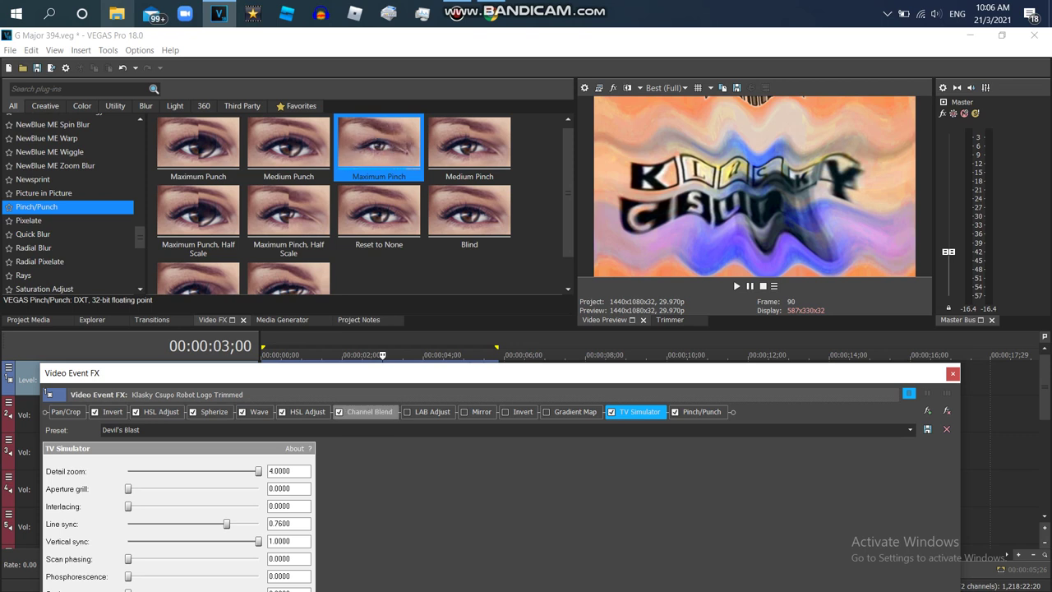
left_click(406, 412)
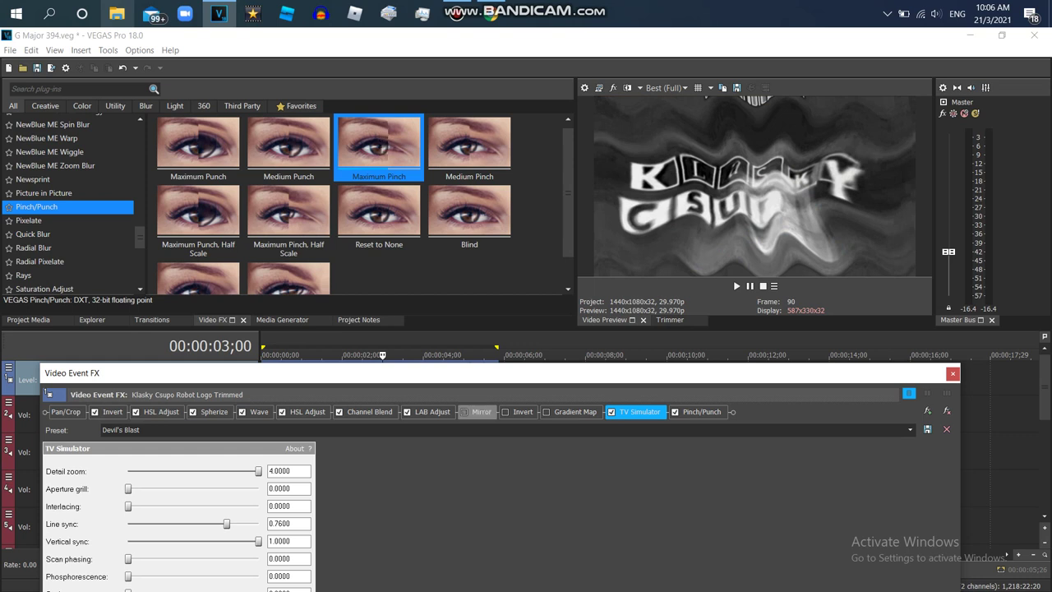
left_click(464, 411)
left_click(505, 412)
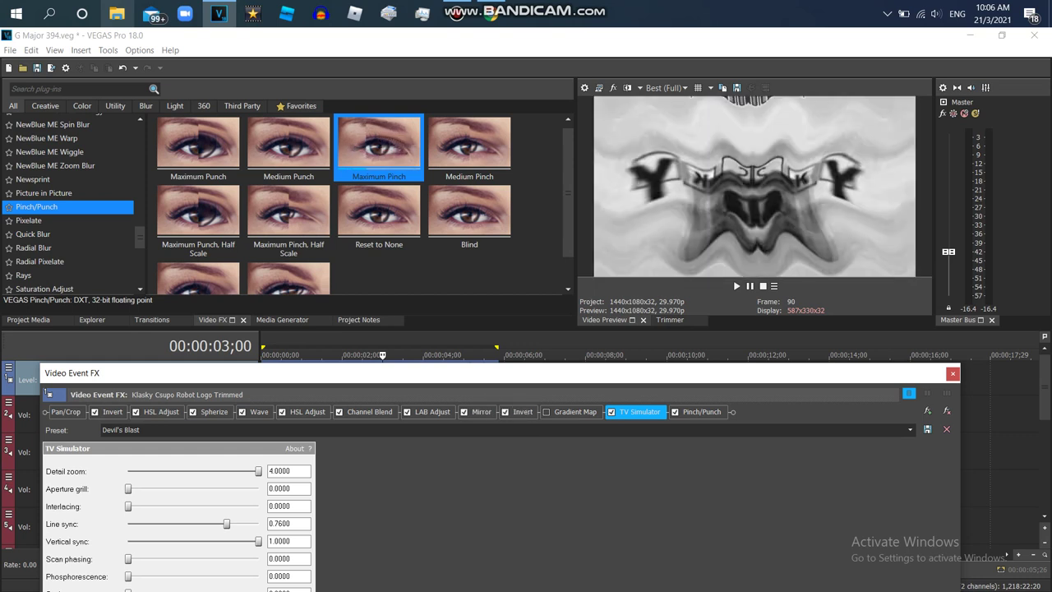
left_click(545, 412)
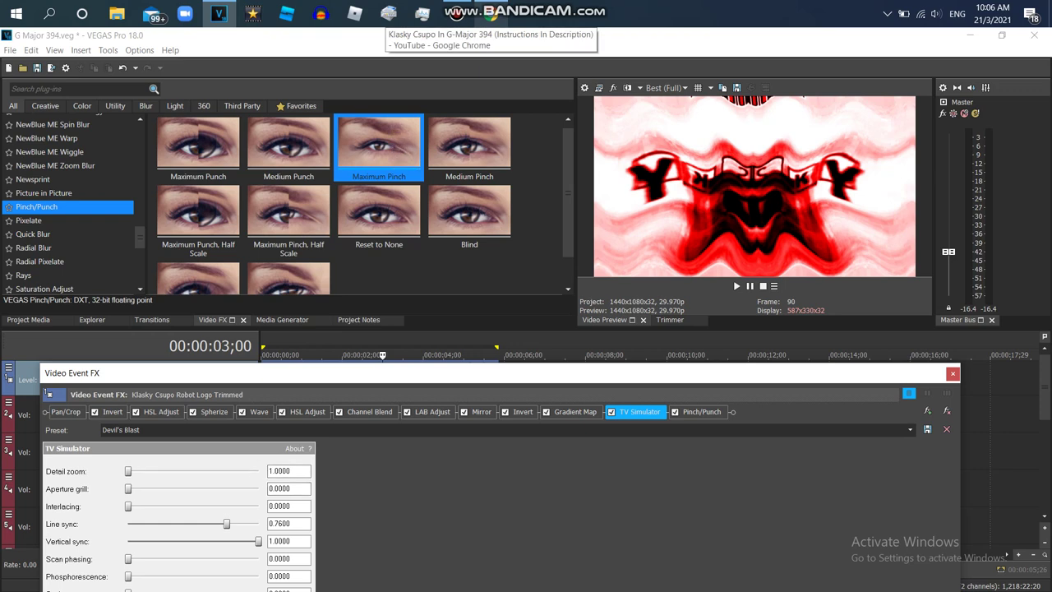
- Switch to Chrome, play the Klasky Csupo In G-Major 394 reference video and check the effect list in its description
left_click(490, 13)
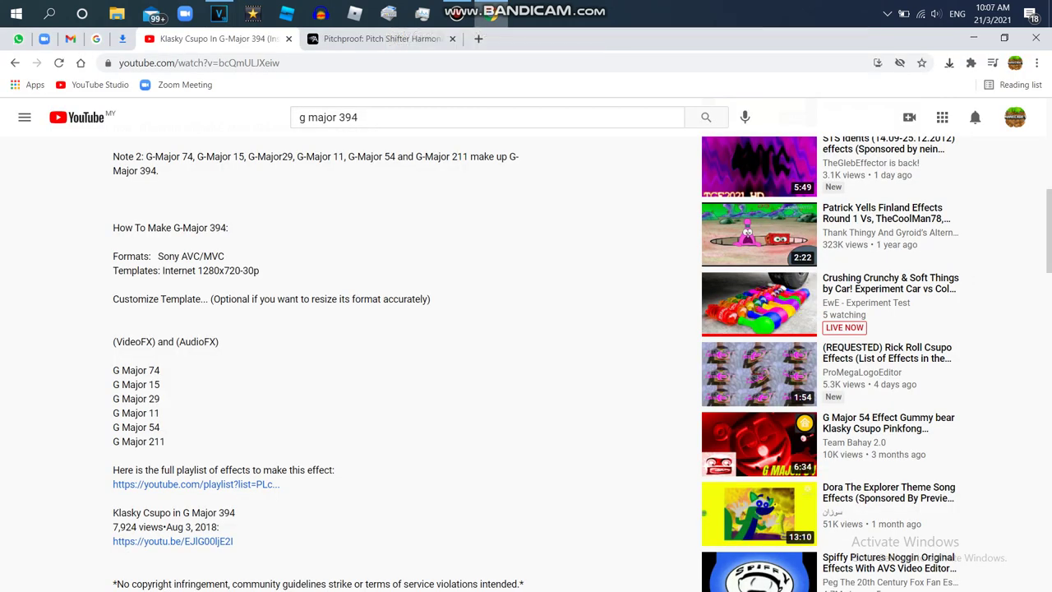
scroll(536, 364, "up", 1)
scroll(519, 364, "up", 6)
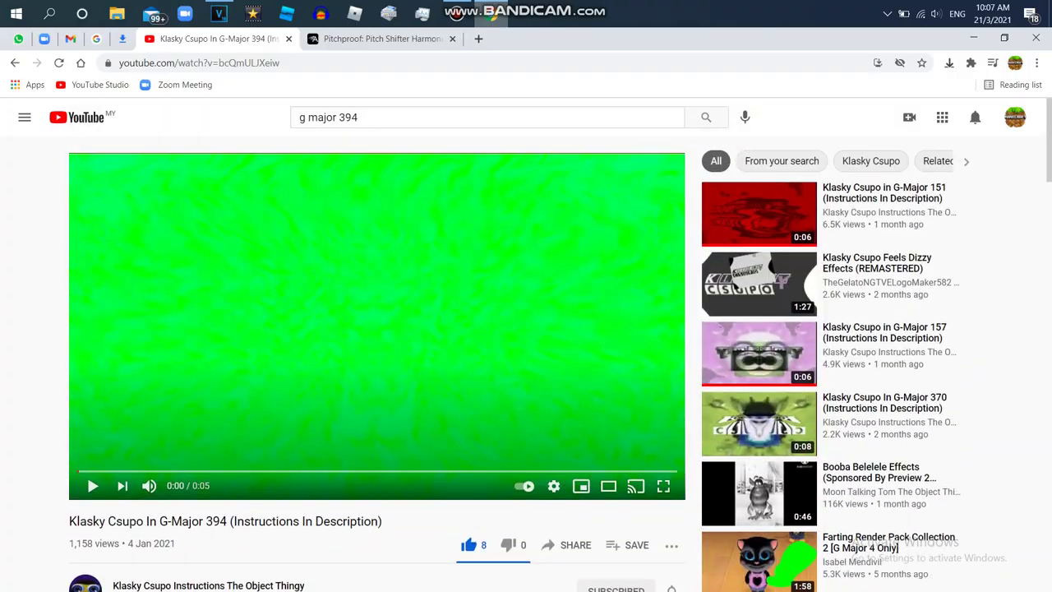
key("space")
scroll(520, 364, "up", 6)
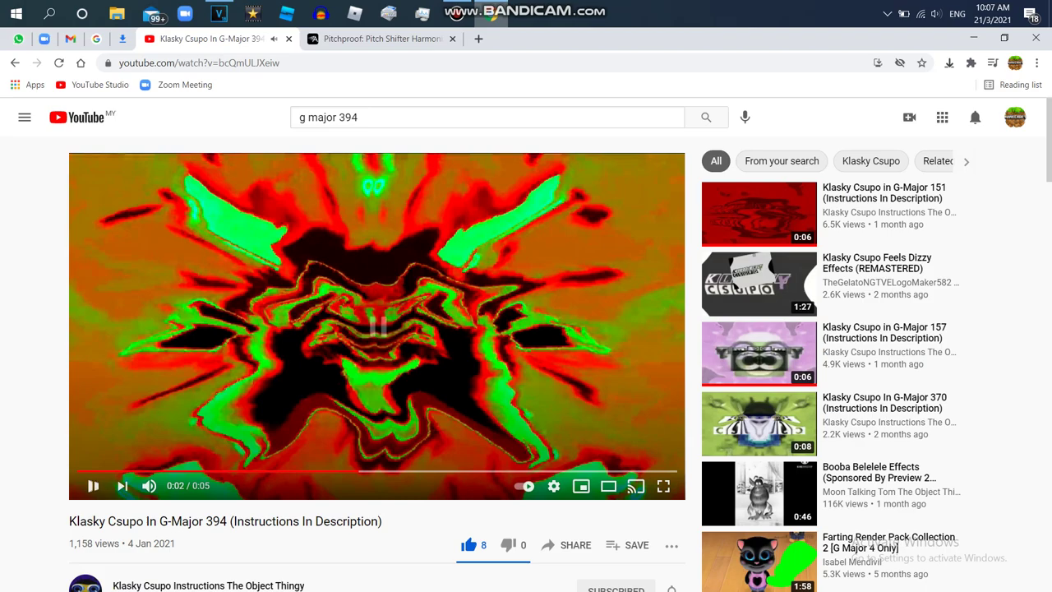
key("space")
left_click_drag(950, 314, 920, 353)
scroll(920, 353, "down", 3)
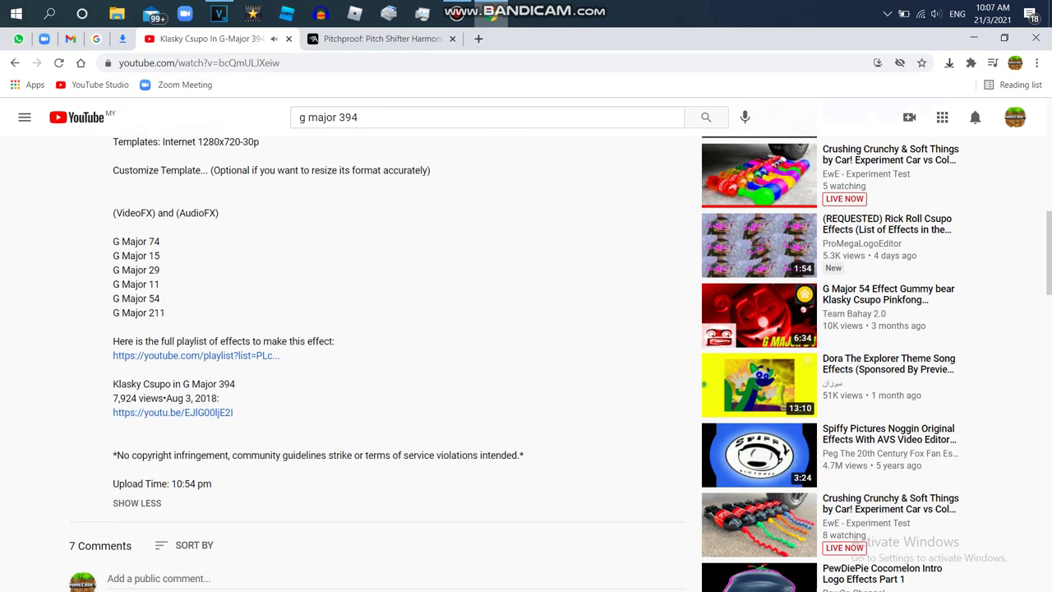
scroll(920, 353, "up", 1)
scroll(526, 362, "up", 6)
- Search YouTube for g major 211, open the Klasky Csupo In G-Major 211 video and read the instructions in its full description
left_click_drag(363, 117, 337, 117)
type("211")
key("Return")
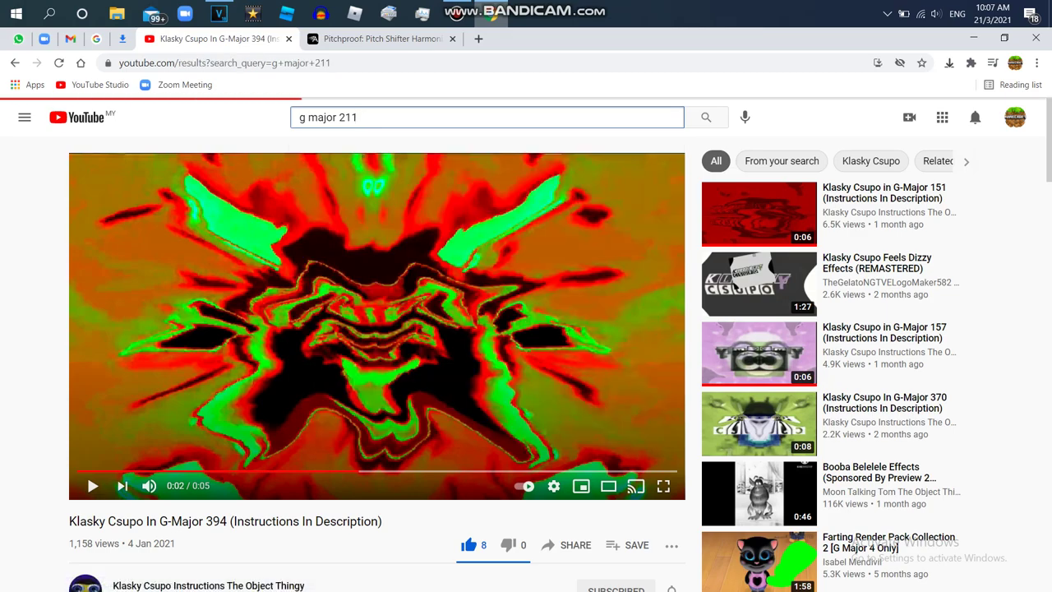
left_click(739, 191)
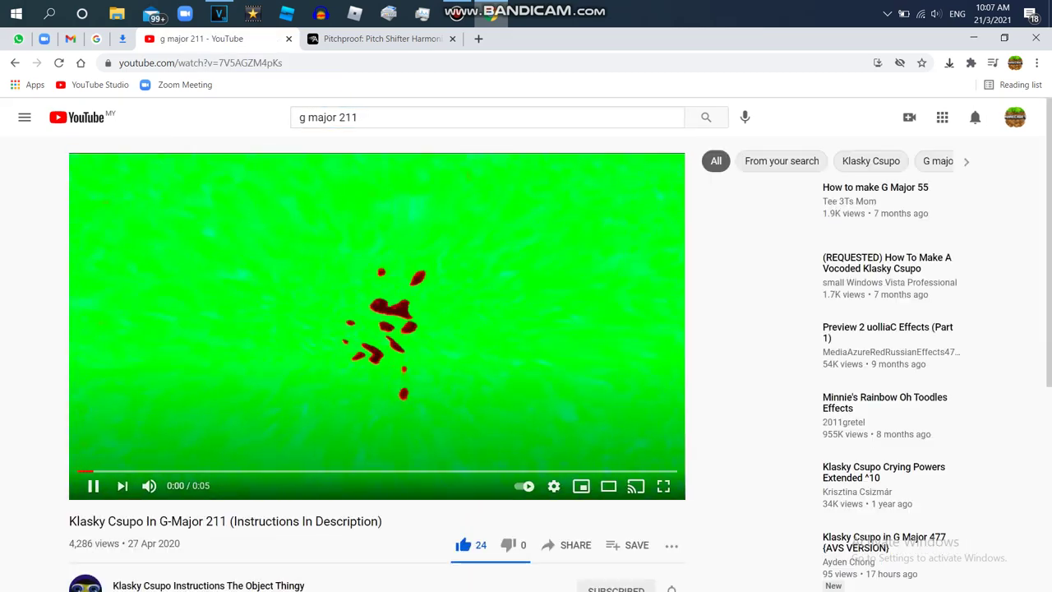
key("space")
scroll(739, 320, "down", 5)
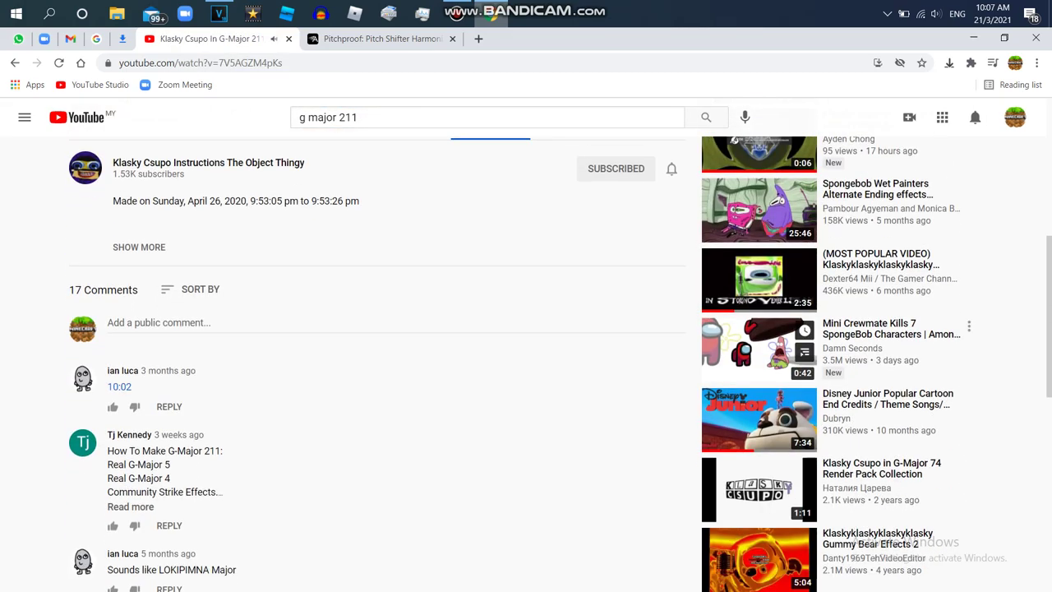
left_click(139, 246)
scroll(376, 362, "down", 6)
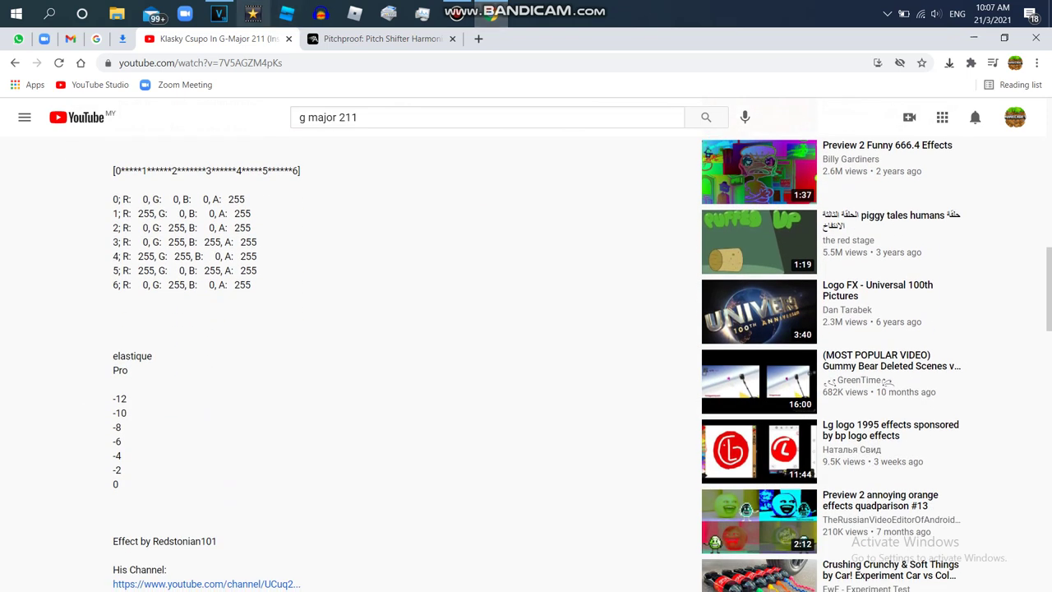
- Return to VEGAS Pro and add a second Gradient Map with the Reset to None preset directly before TV Simulator in the clip's effect chain
left_click(219, 13)
left_click_drag(139, 238, 139, 194)
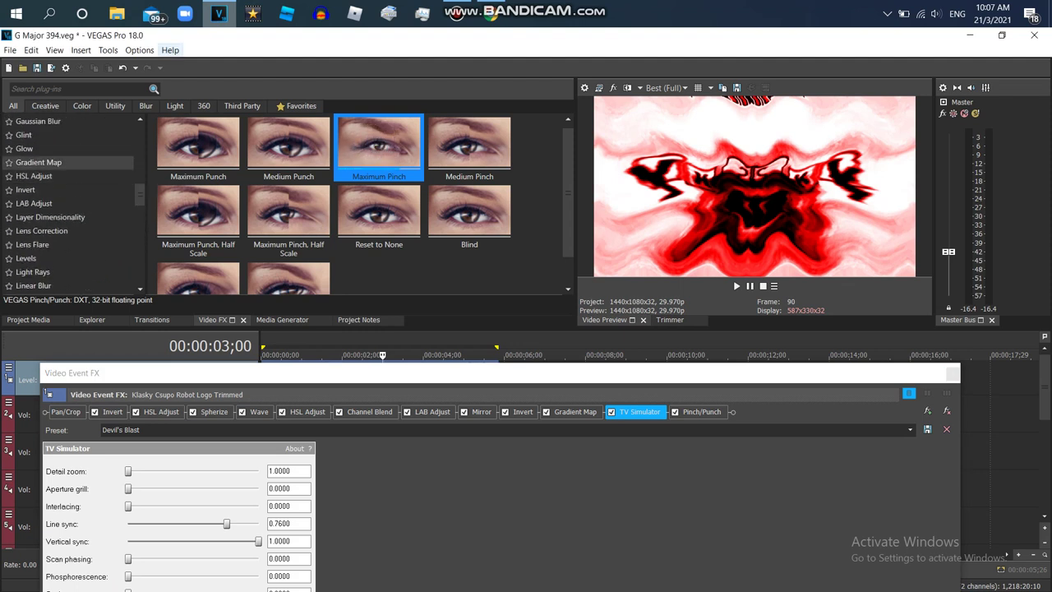
left_click(39, 162)
left_click_drag(198, 146, 713, 412)
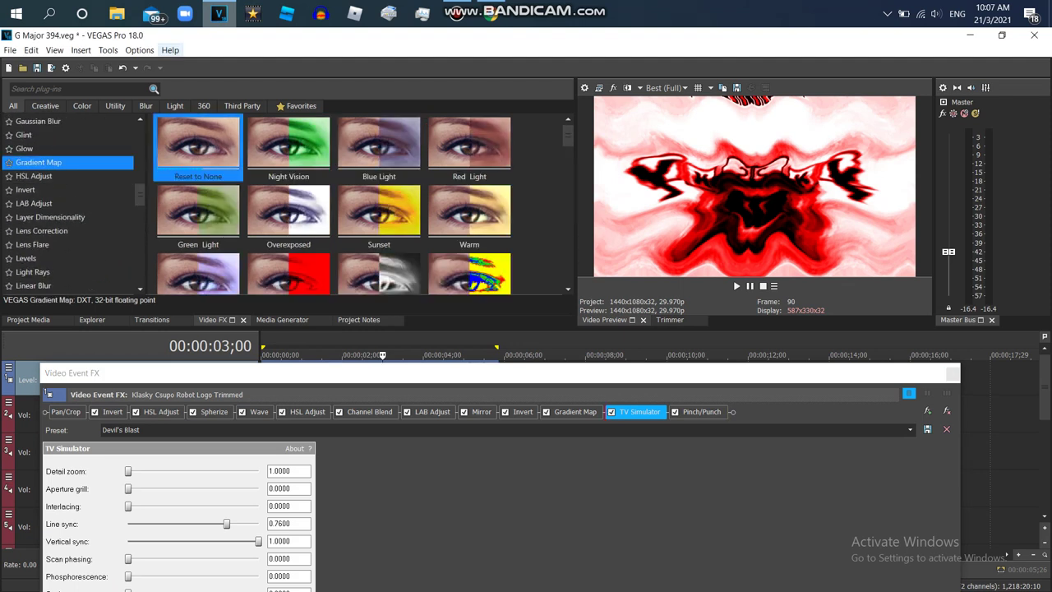
left_click_drag(610, 412, 607, 412)
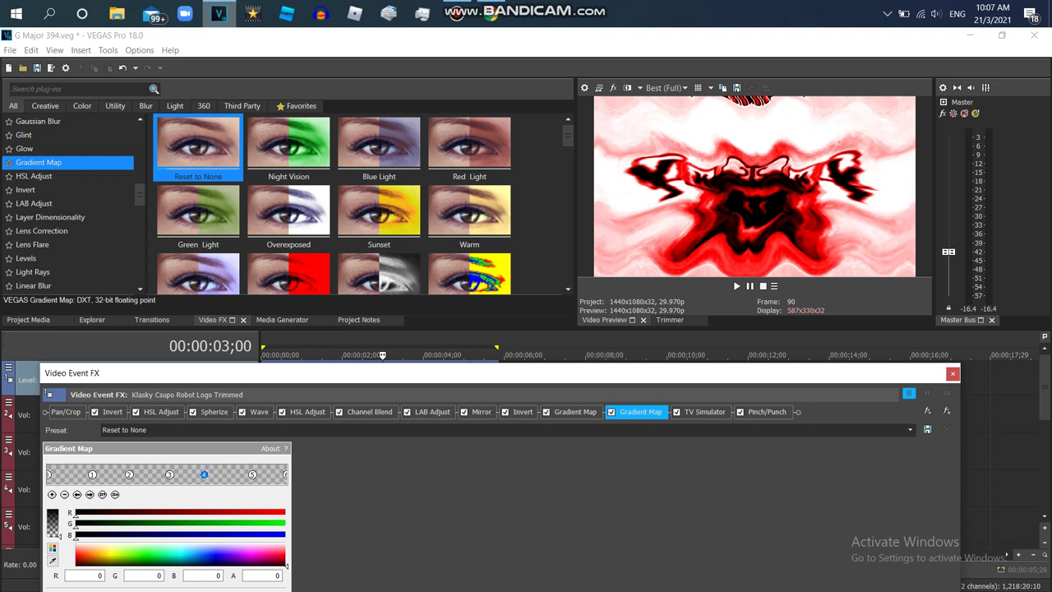
- Arrange the VEGAS windows so the browser's color list stays readable, and make the gradient's starting point fully opaque black
left_click(1002, 35)
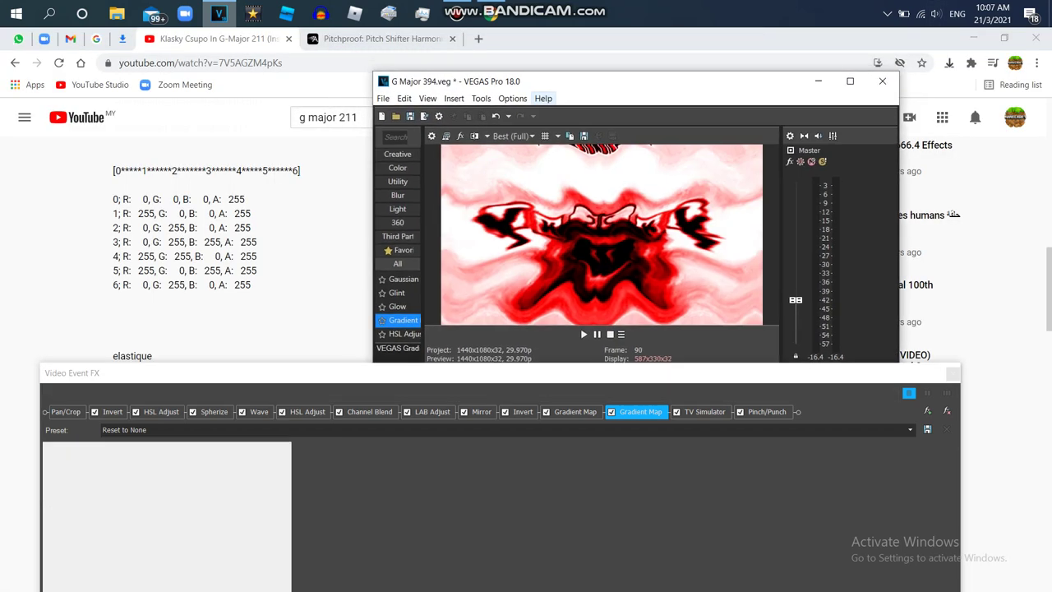
left_click_drag(164, 372, 448, 245)
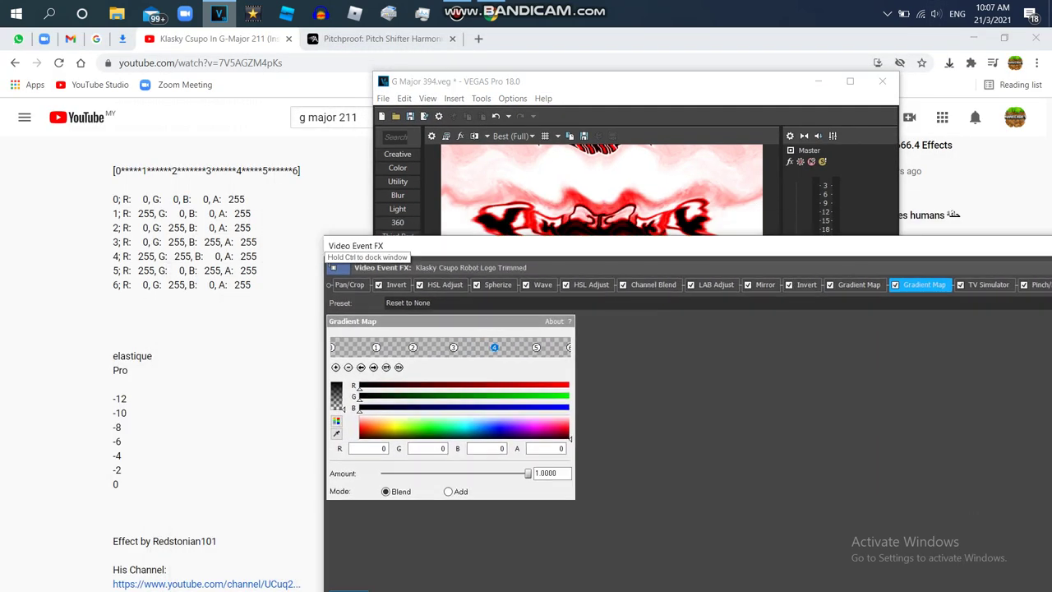
left_click(332, 347)
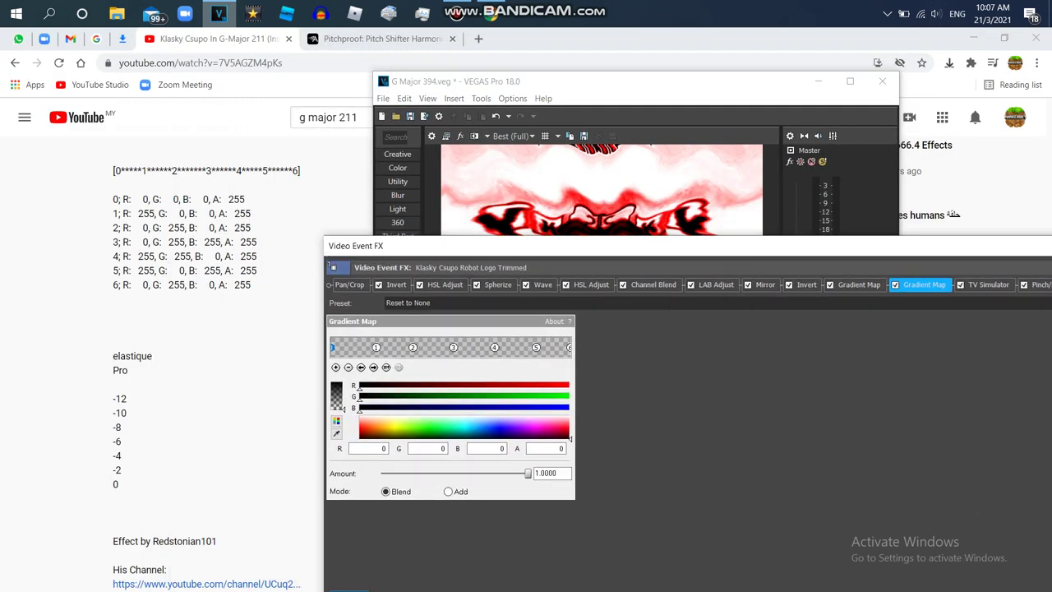
left_click(337, 383)
- Color gradient point 1 red (255, 0, 0) and point 2 blue (0, 0, 255), both with alpha 255
left_click(373, 366)
left_click(358, 427)
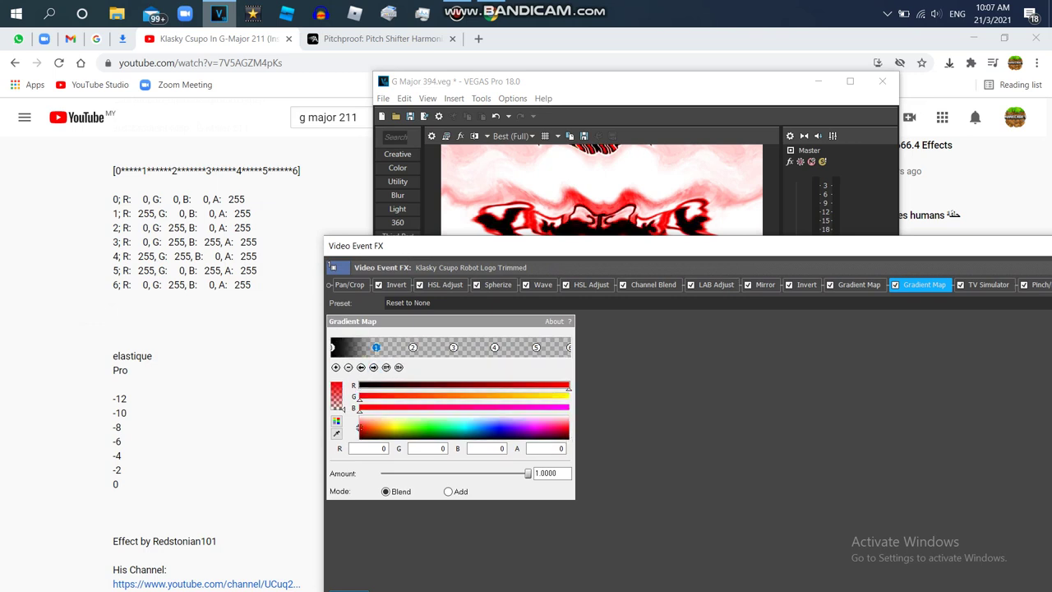
left_click(342, 383)
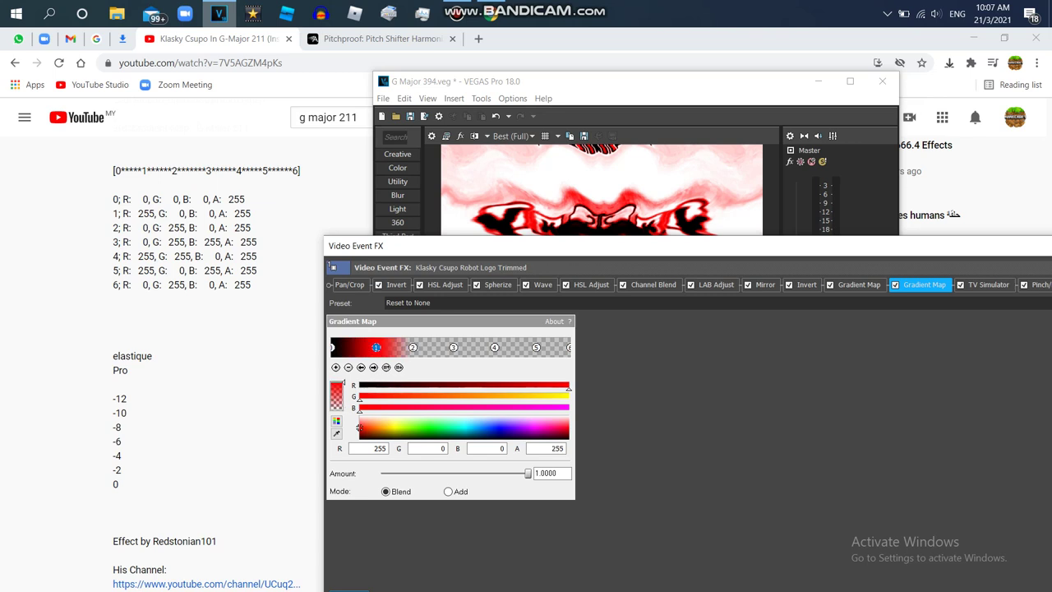
left_click(374, 366)
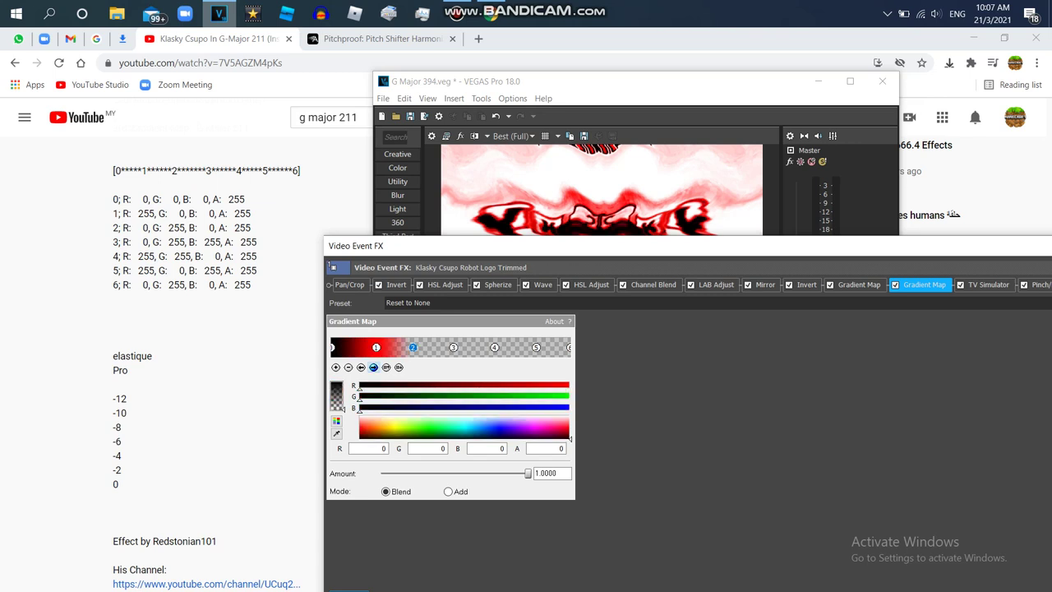
left_click(498, 427)
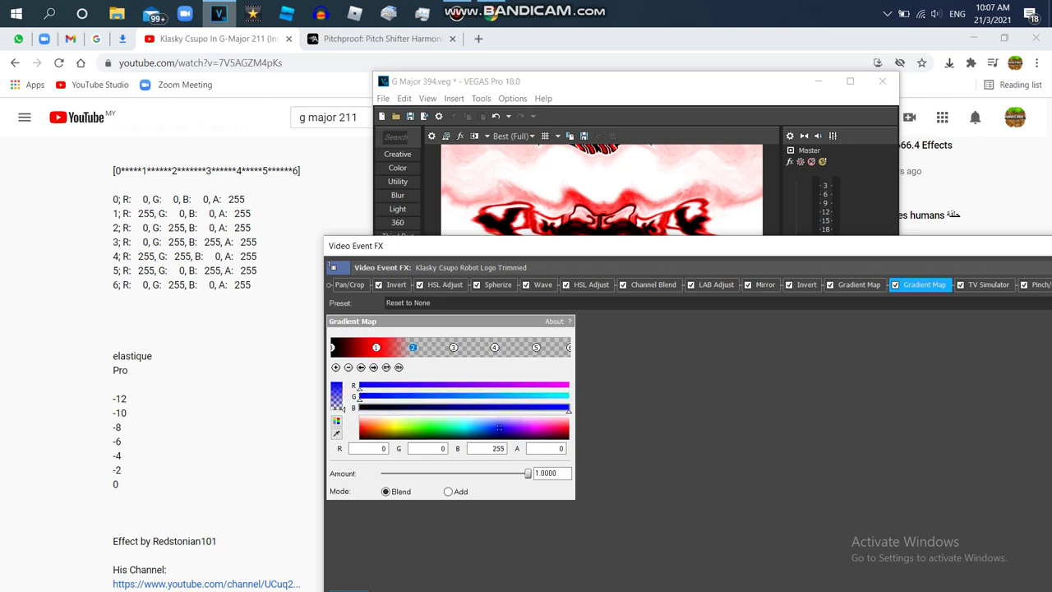
left_click(342, 384)
- Color gradient point 3 green (0, 255, 0) and point 4 cyan (0, 255, 248), both with alpha 255
left_click(374, 366)
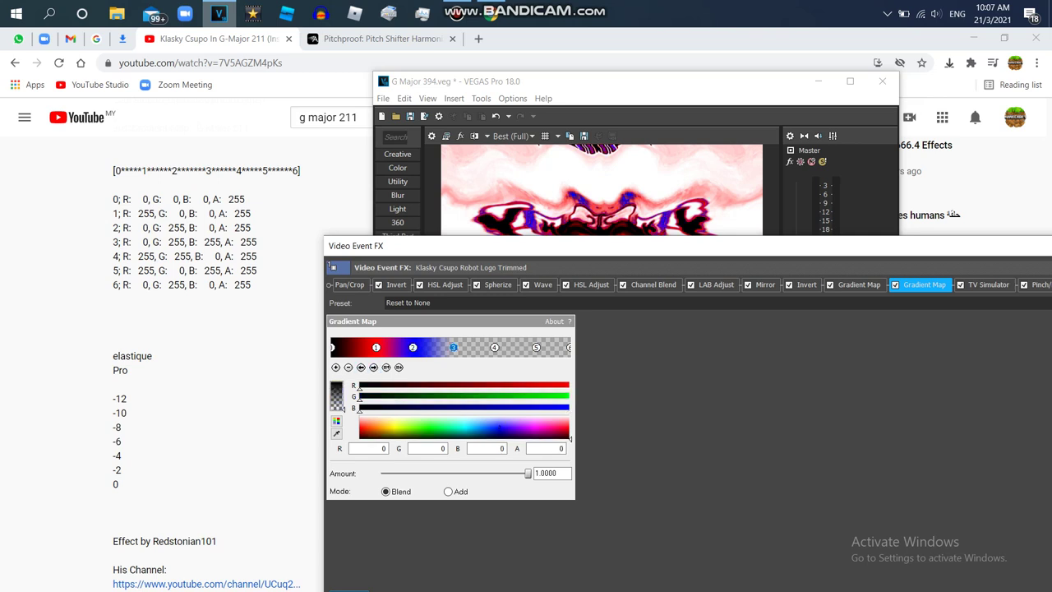
left_click_drag(343, 408, 568, 399)
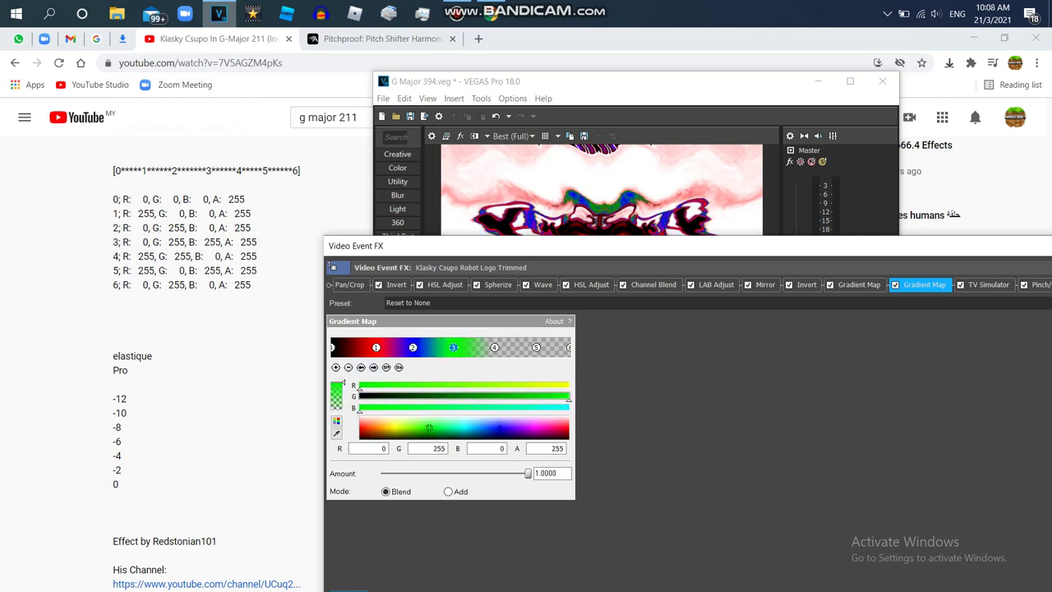
left_click(373, 367)
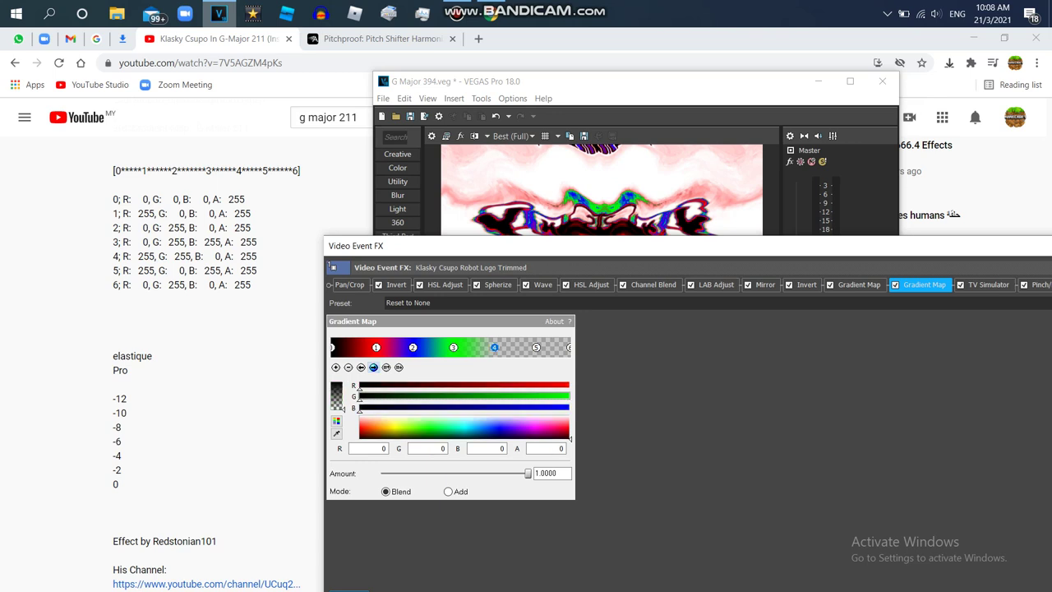
left_click(342, 383)
left_click_drag(359, 398, 569, 399)
left_click_drag(359, 410, 569, 410)
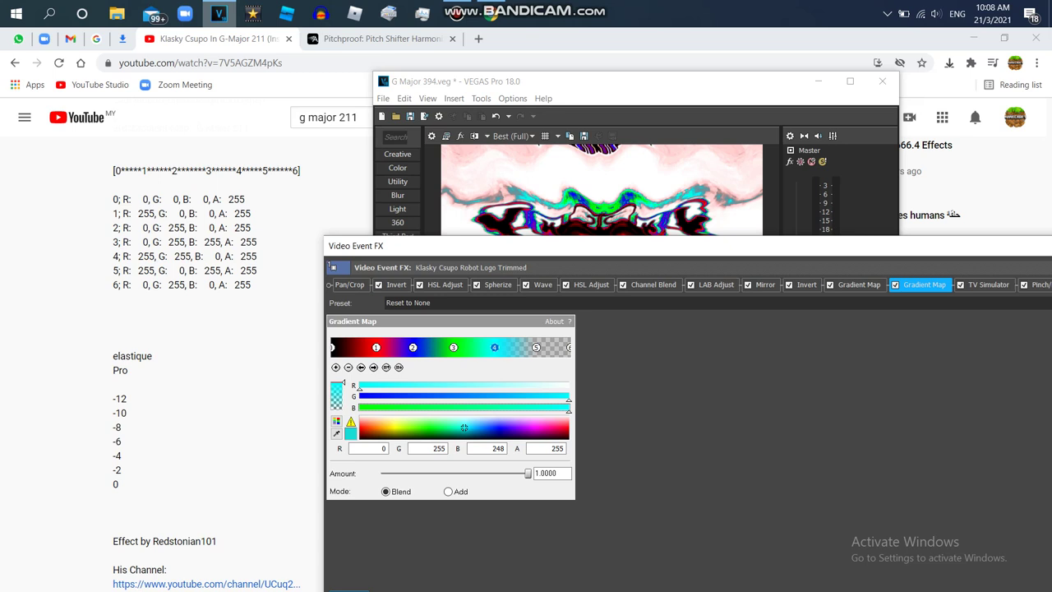
- Color gradient point 5 opaque magenta and select the gradient's end point
left_click(374, 367)
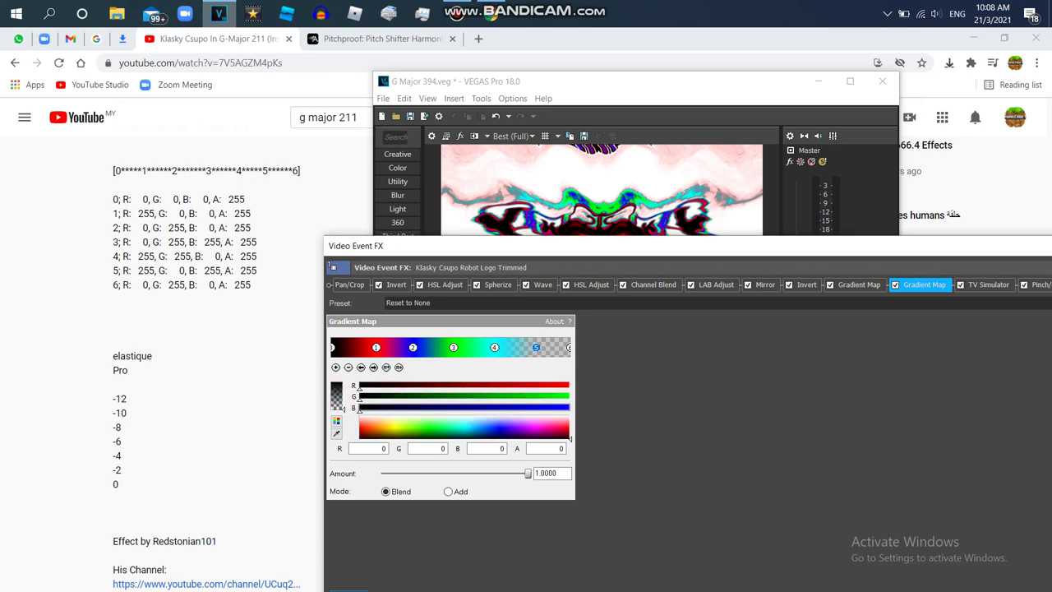
left_click(359, 427)
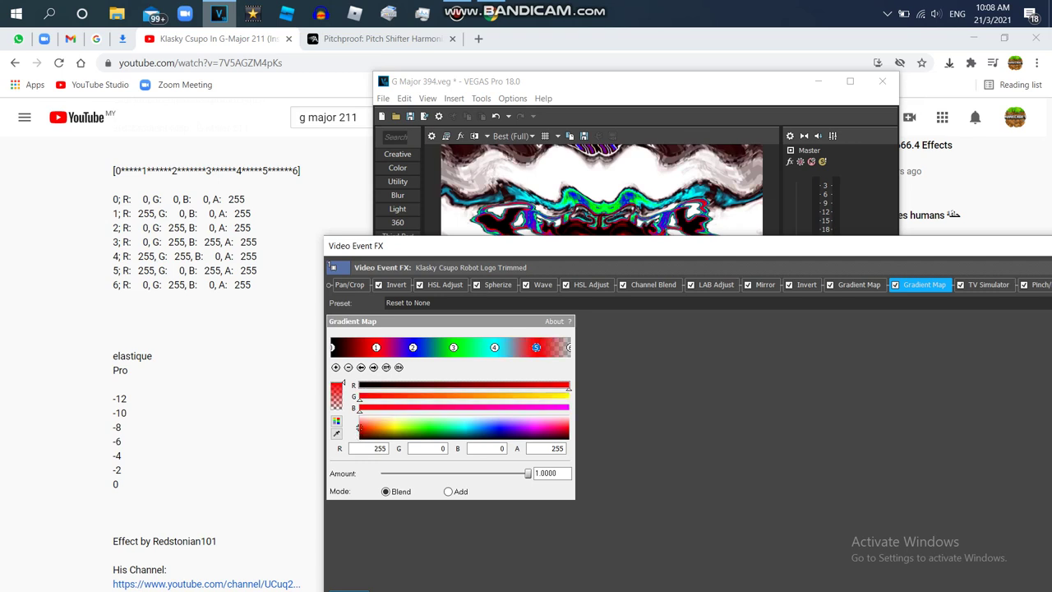
left_click(534, 428)
left_click(373, 367)
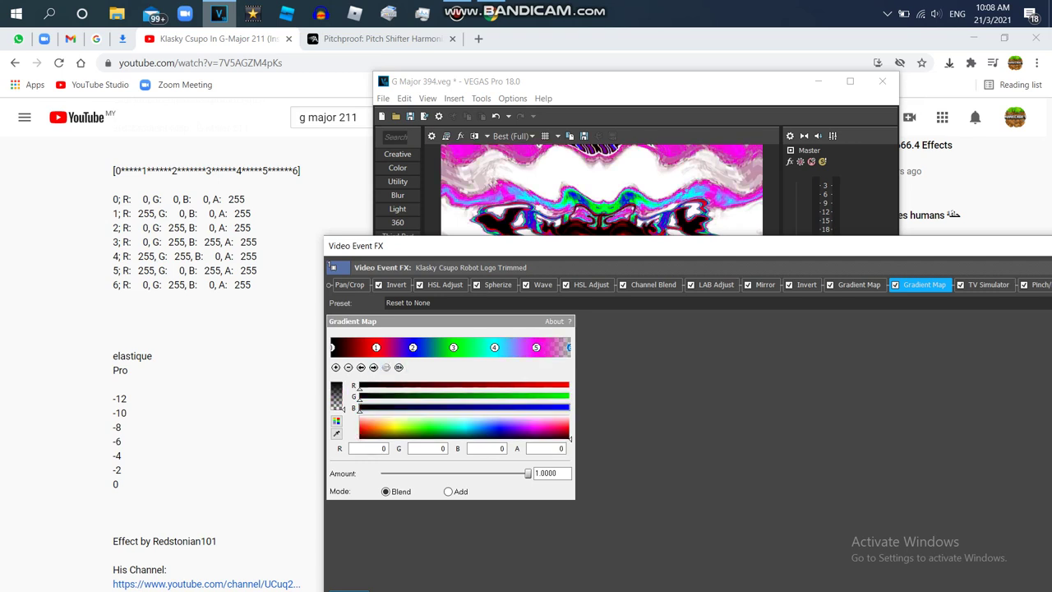